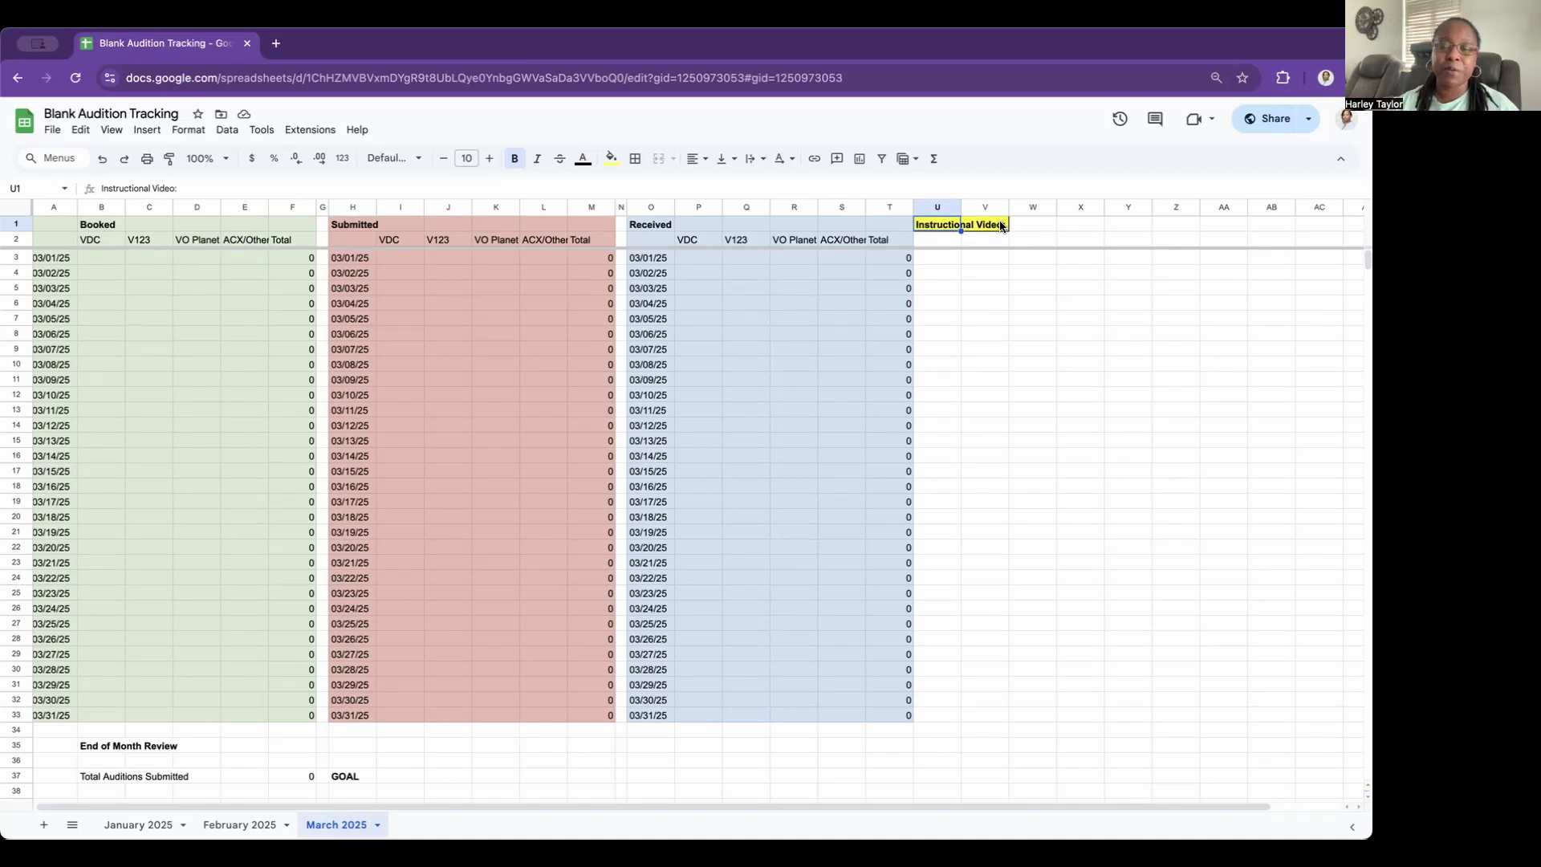
{"action": "left_click", "coordinate": [1035, 226]}
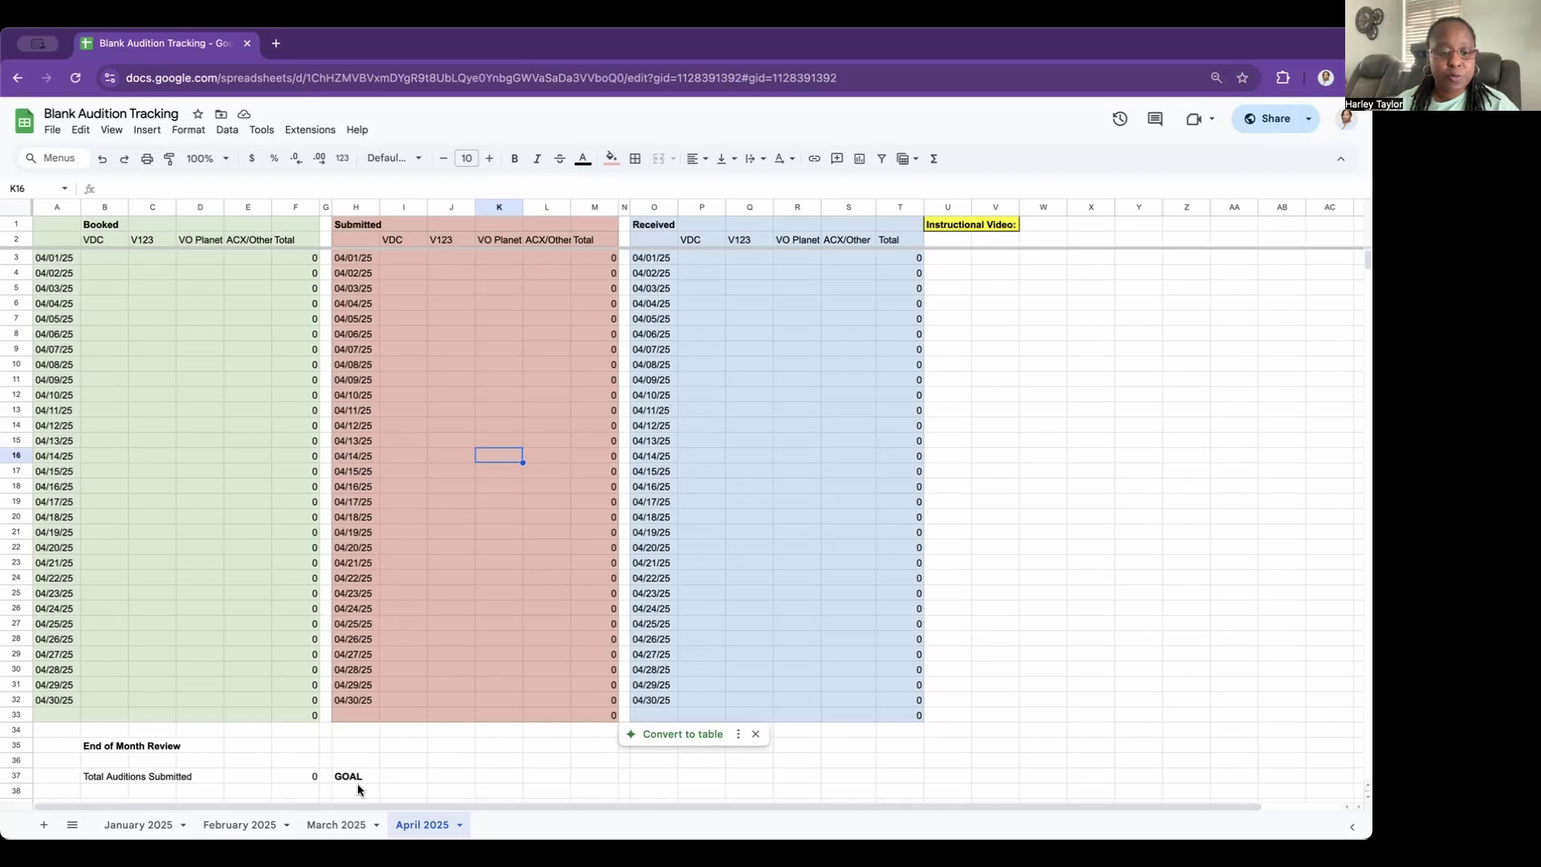
{"action": "left_click", "coordinate": [337, 823]}
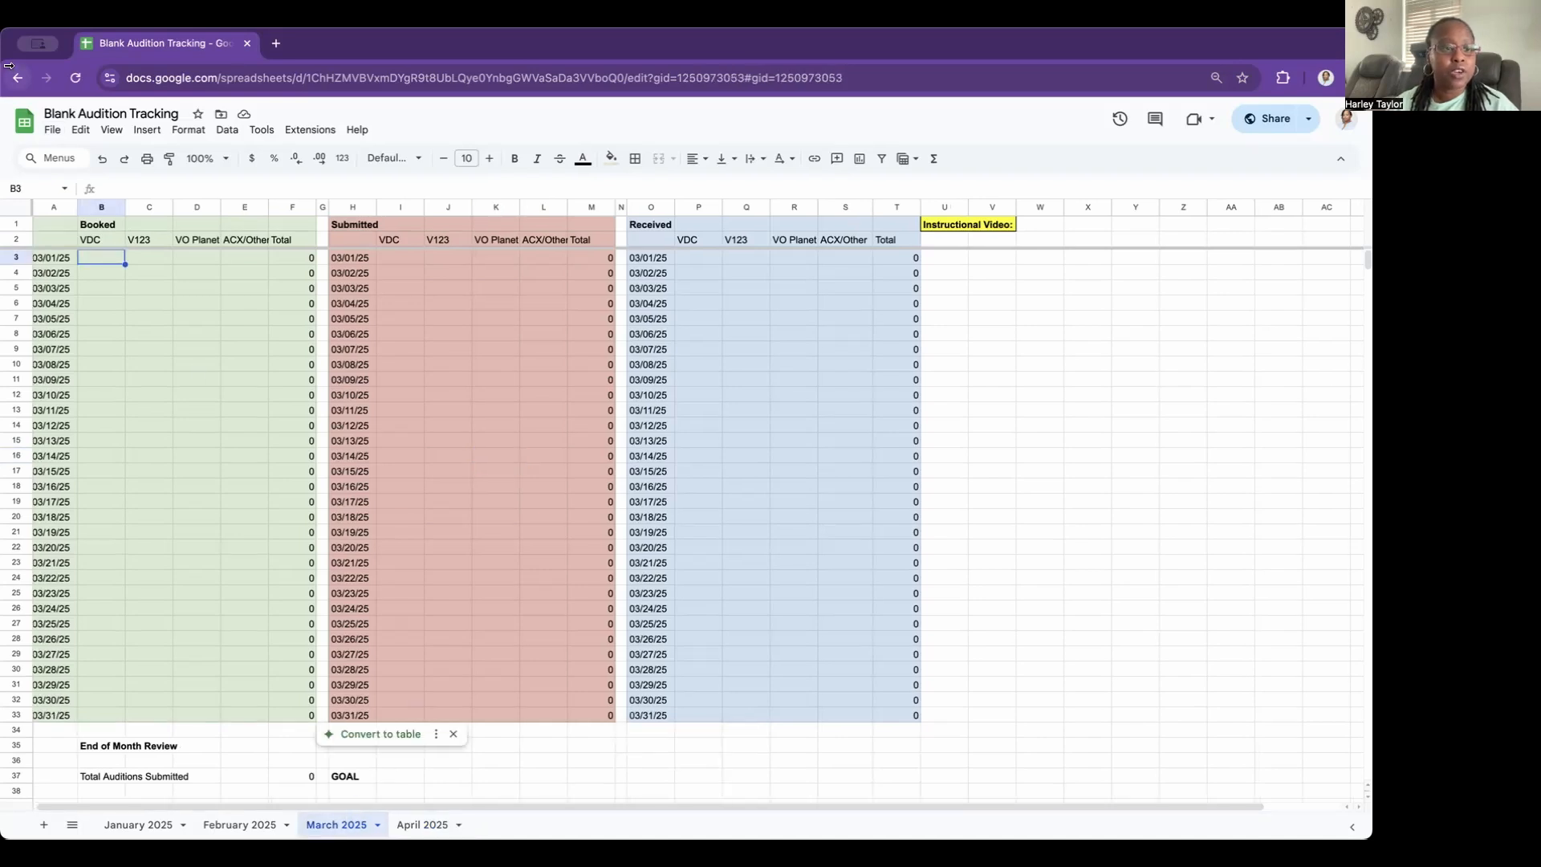
{"action": "left_click", "coordinate": [53, 132]}
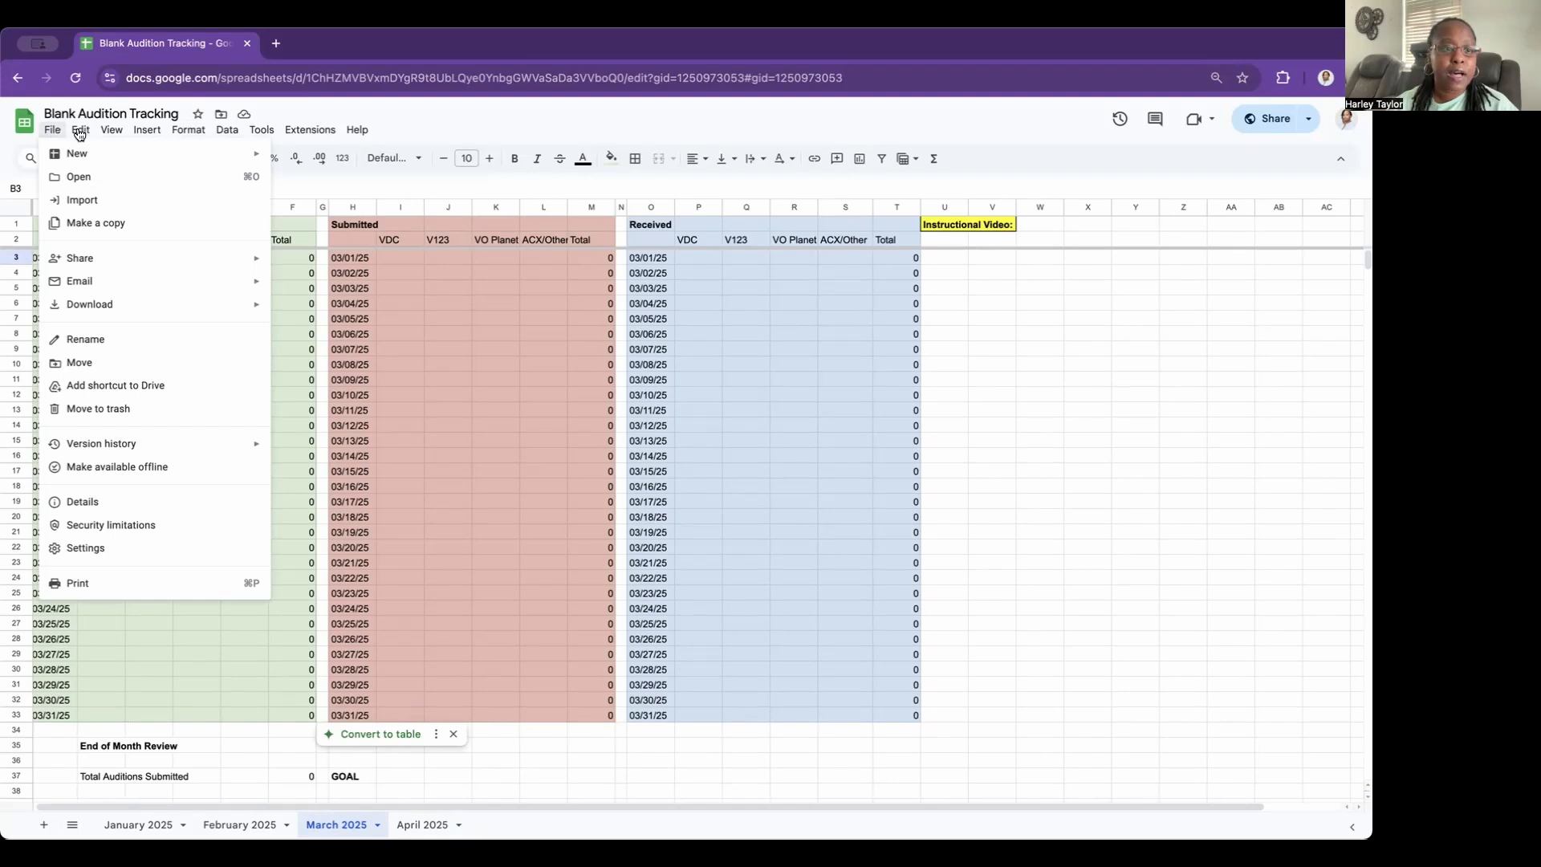
{"action": "left_click", "coordinate": [88, 226]}
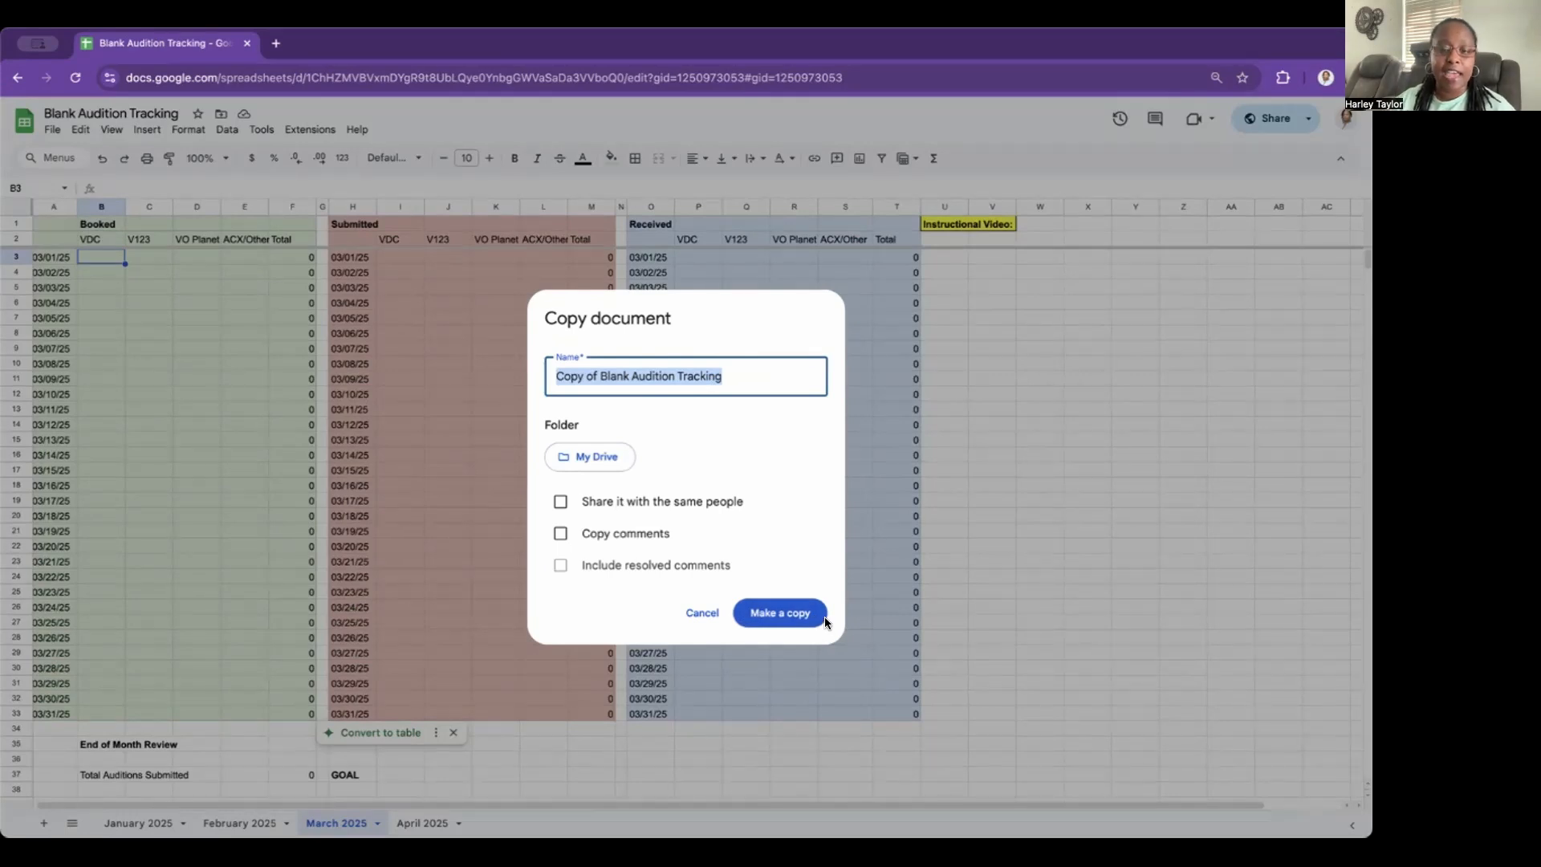
{"action": "left_click", "coordinate": [706, 614]}
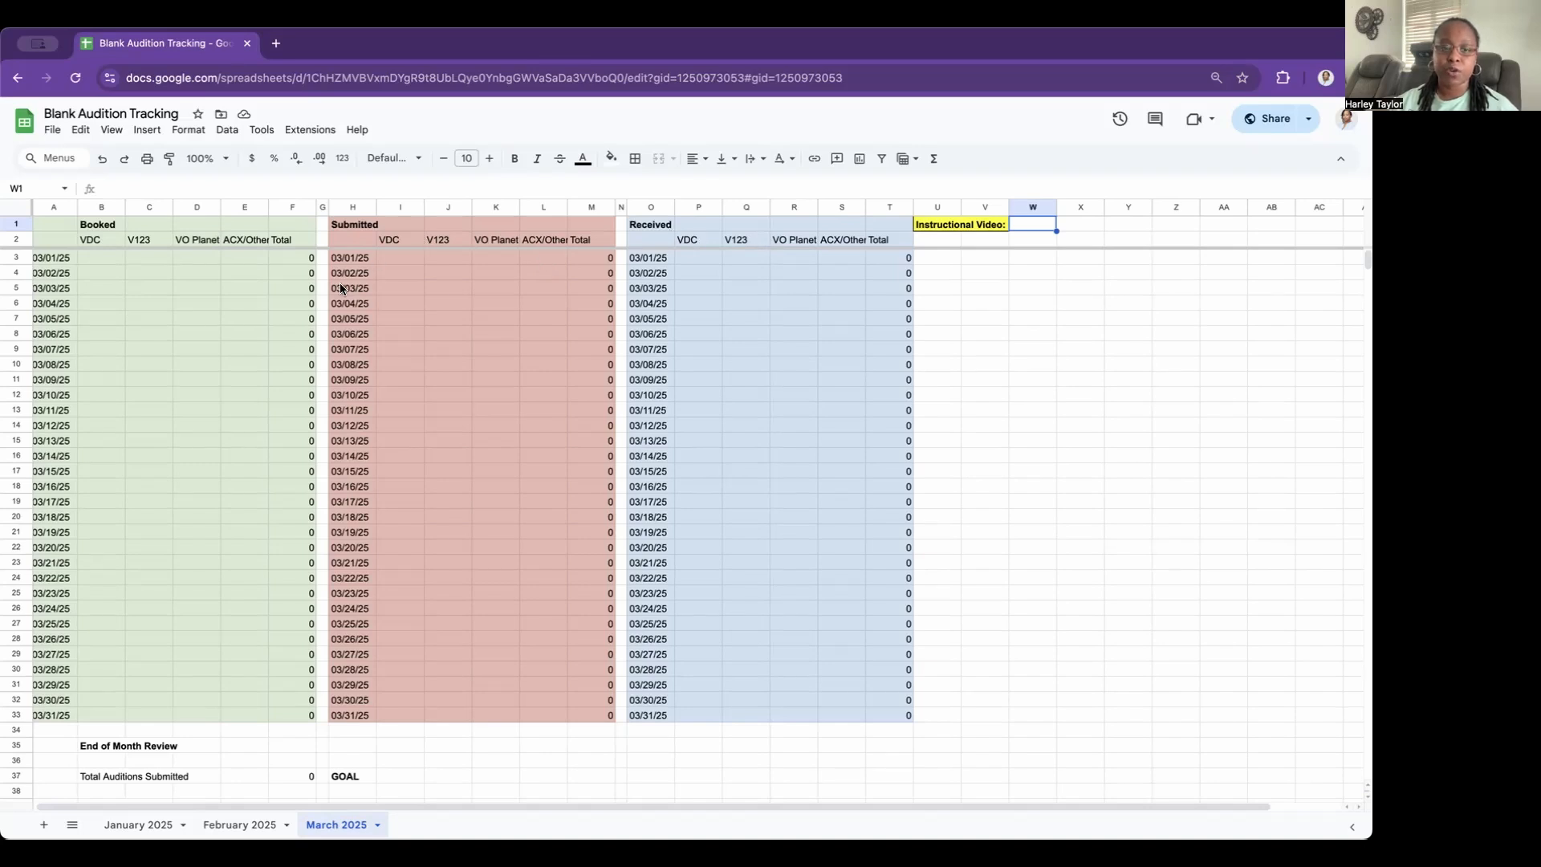
{"action": "left_click", "coordinate": [402, 271]}
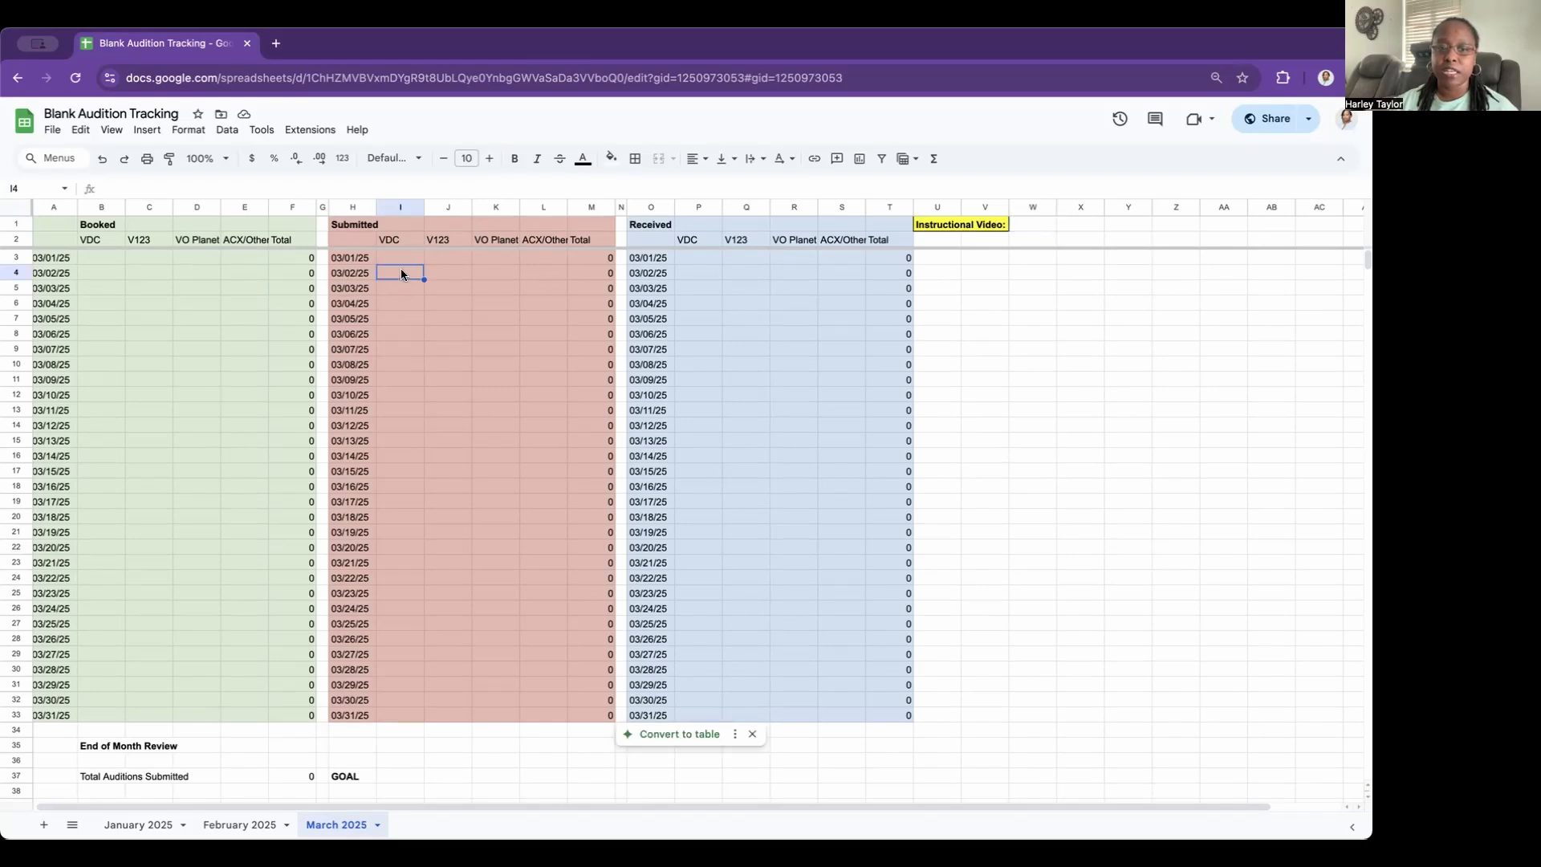
{"action": "left_click", "coordinate": [360, 223]}
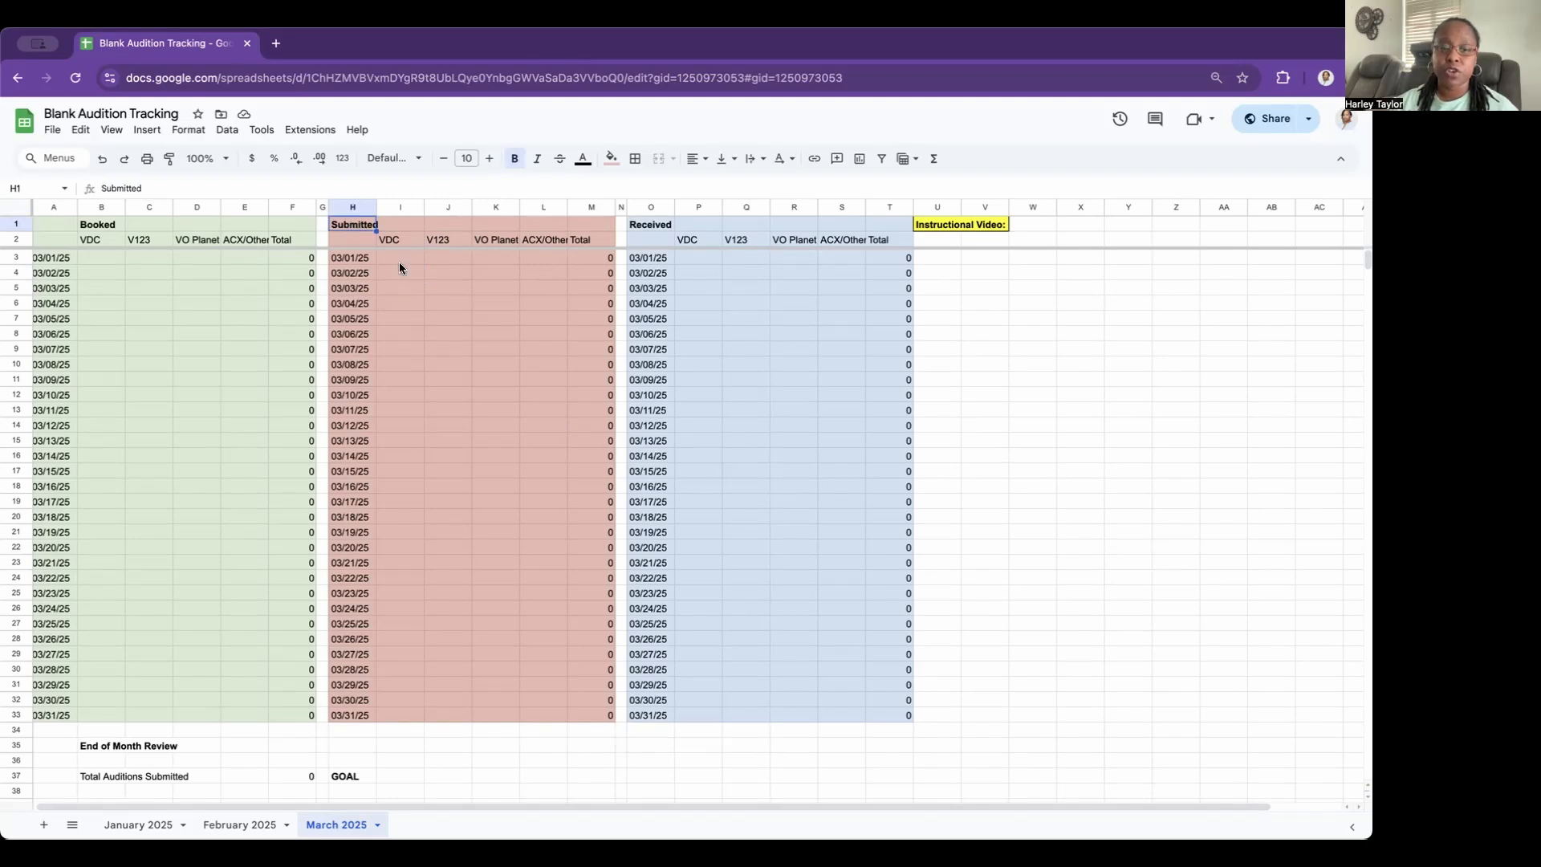
{"action": "left_click", "coordinate": [649, 226]}
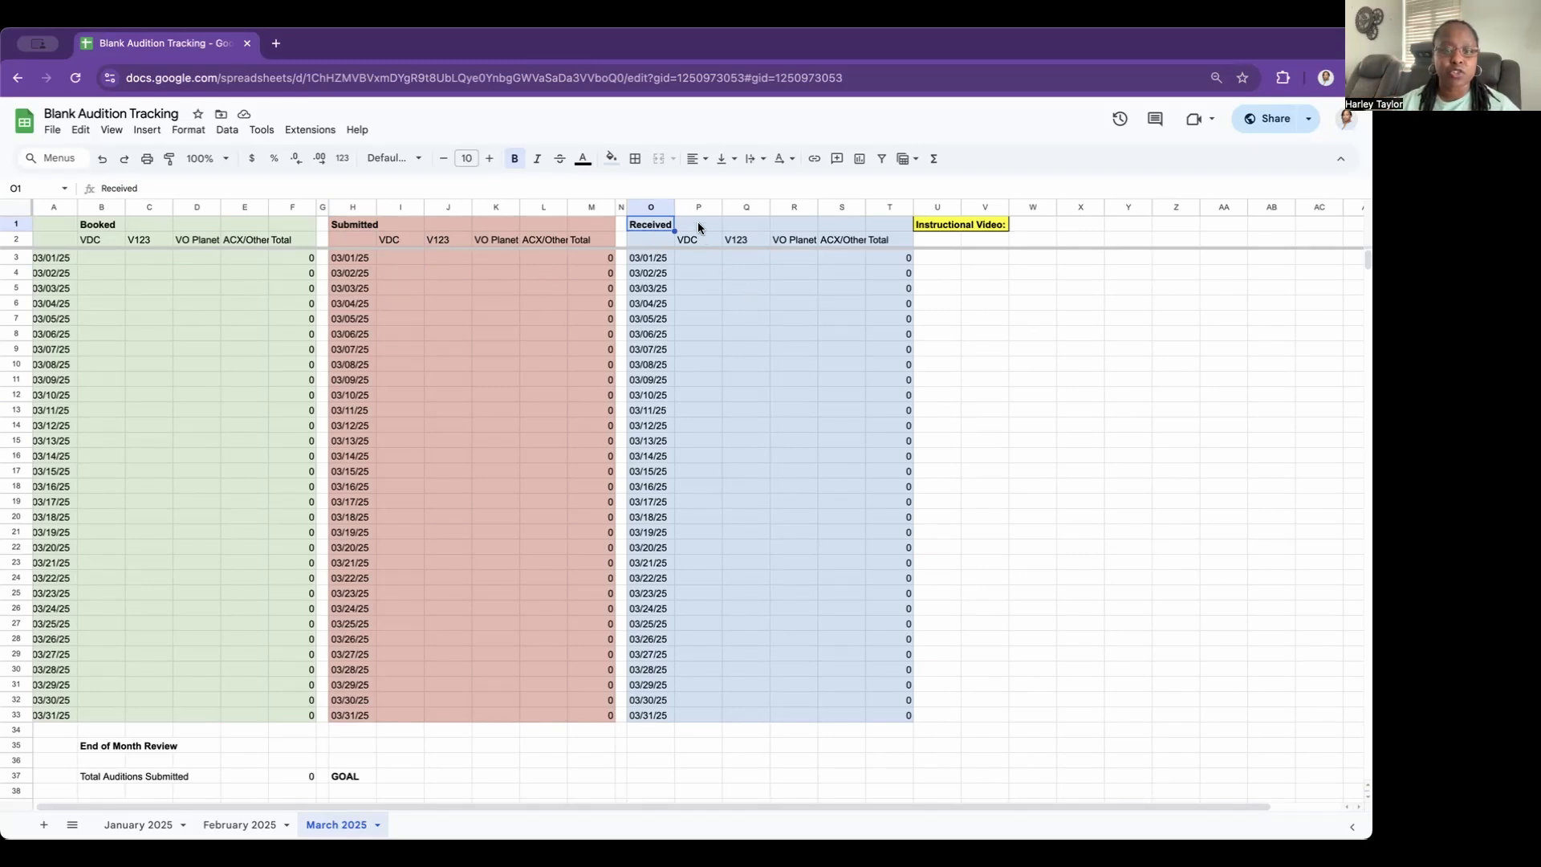
Step: Widen the ACX/Other column in the Received section just enough to fit its header
{"action": "left_click", "coordinate": [838, 239]}
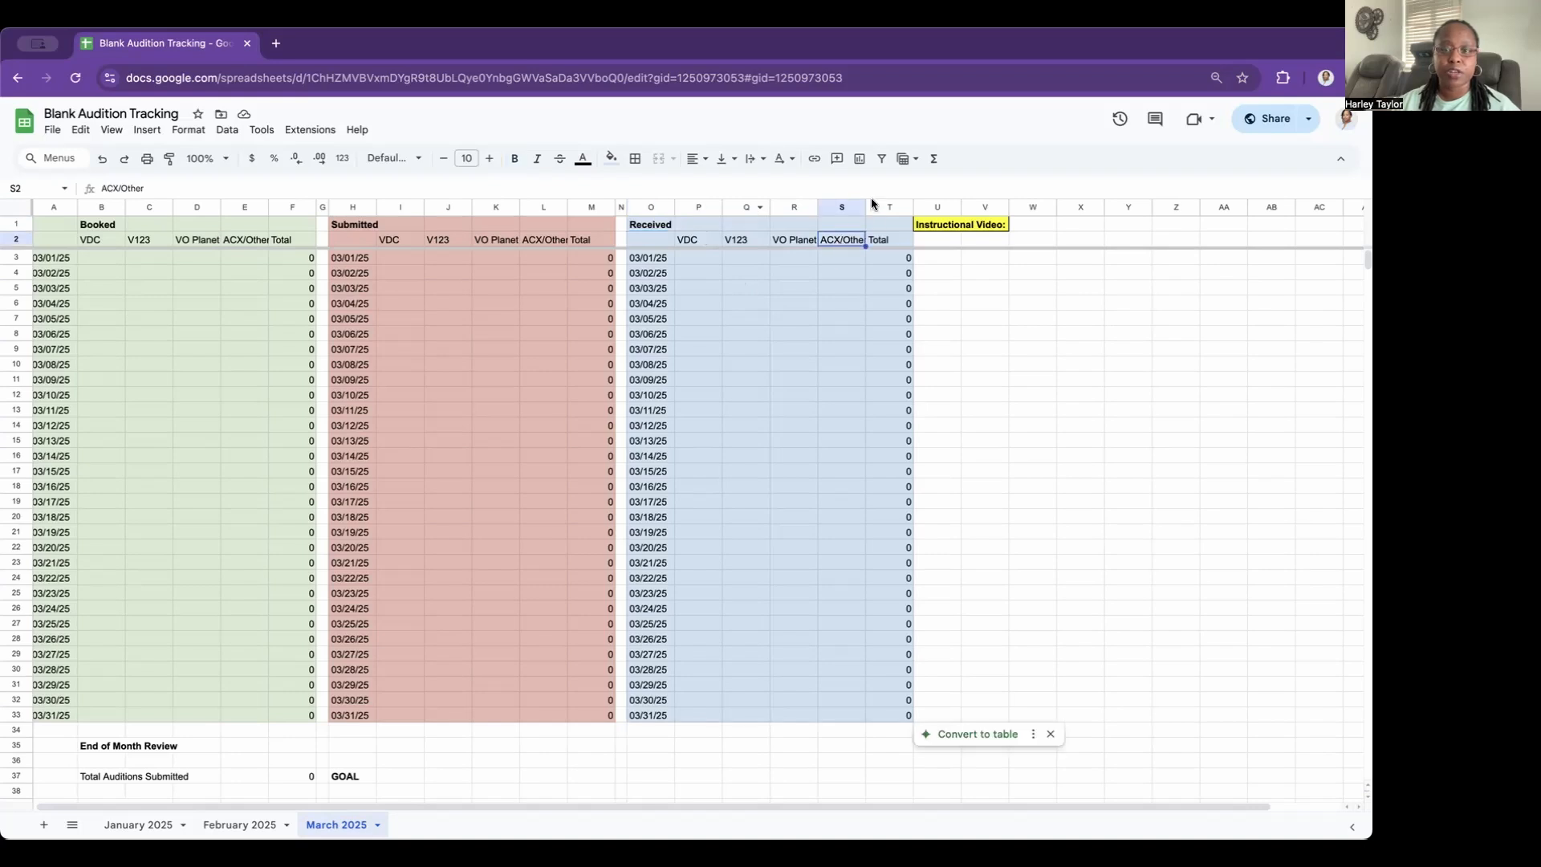
{"action": "left_click_drag", "start_coordinate": [866, 205], "coordinate": [902, 205]}
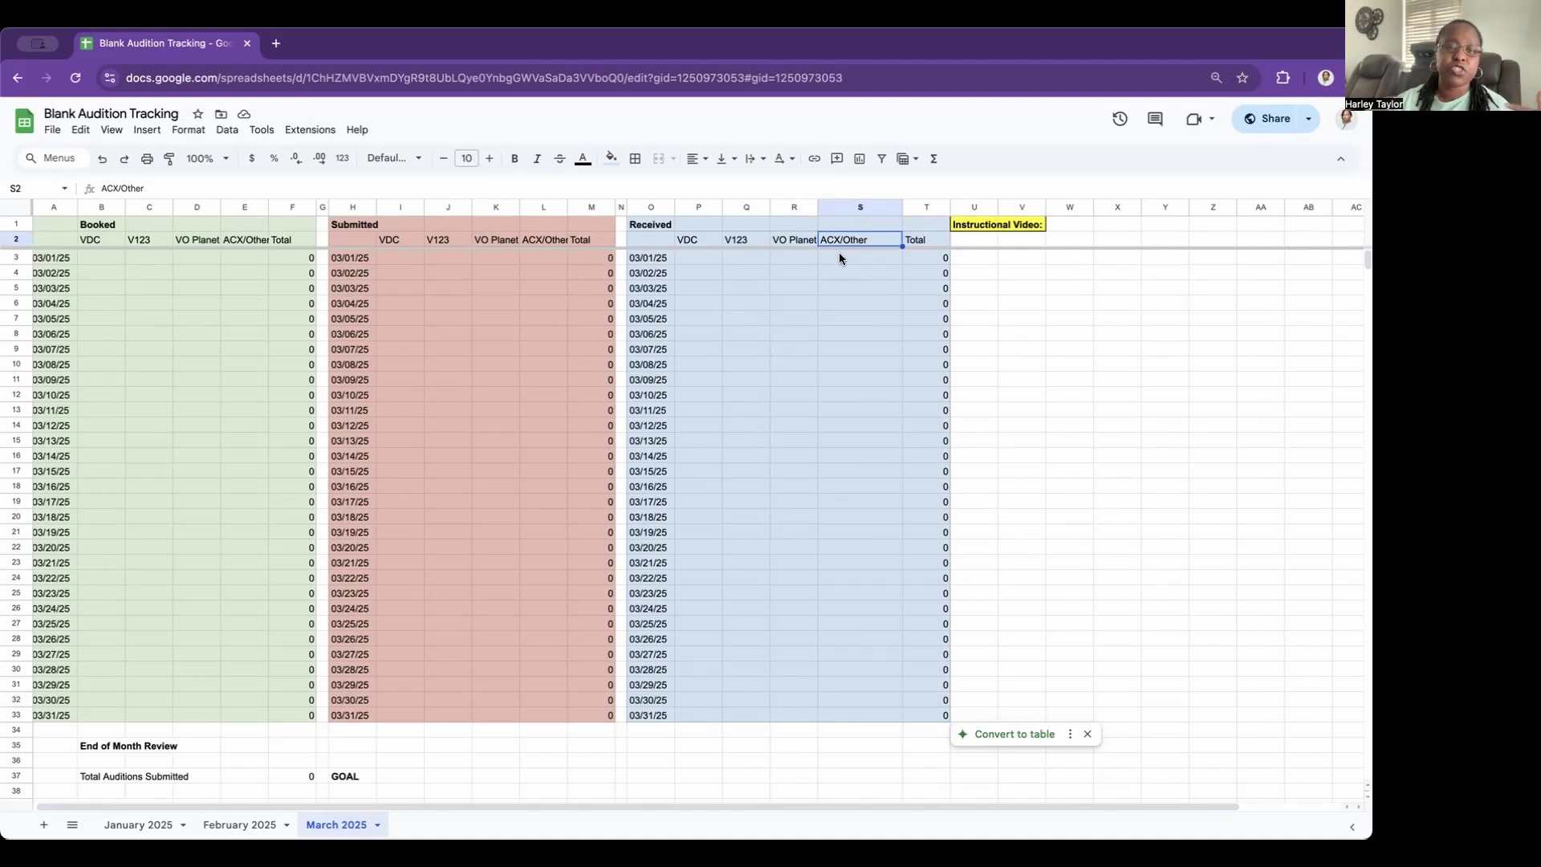
{"action": "left_click_drag", "start_coordinate": [902, 208], "coordinate": [871, 208]}
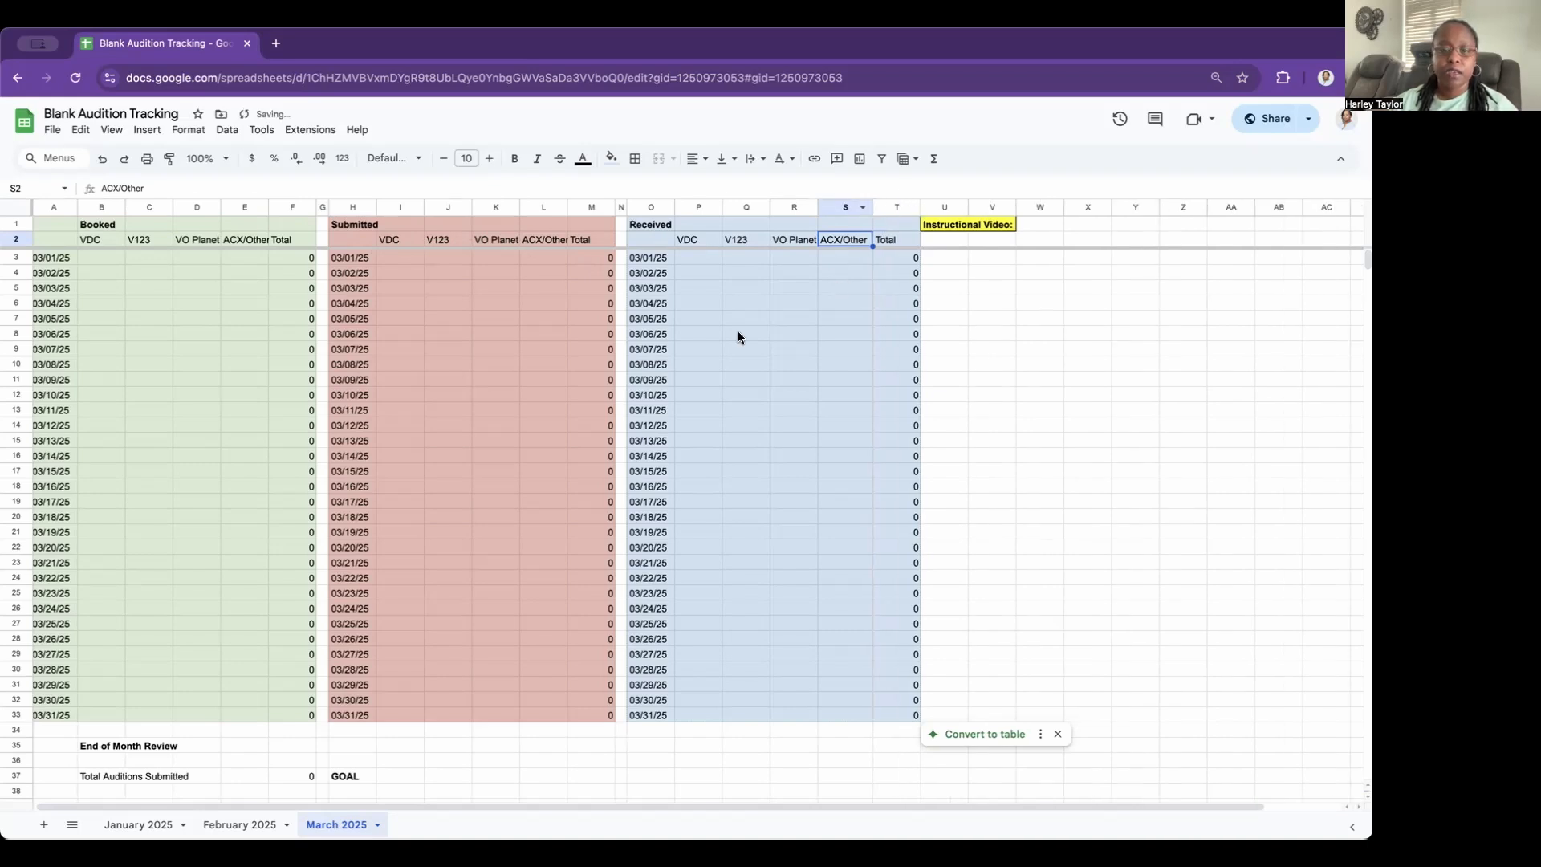
{"action": "left_click", "coordinate": [694, 264]}
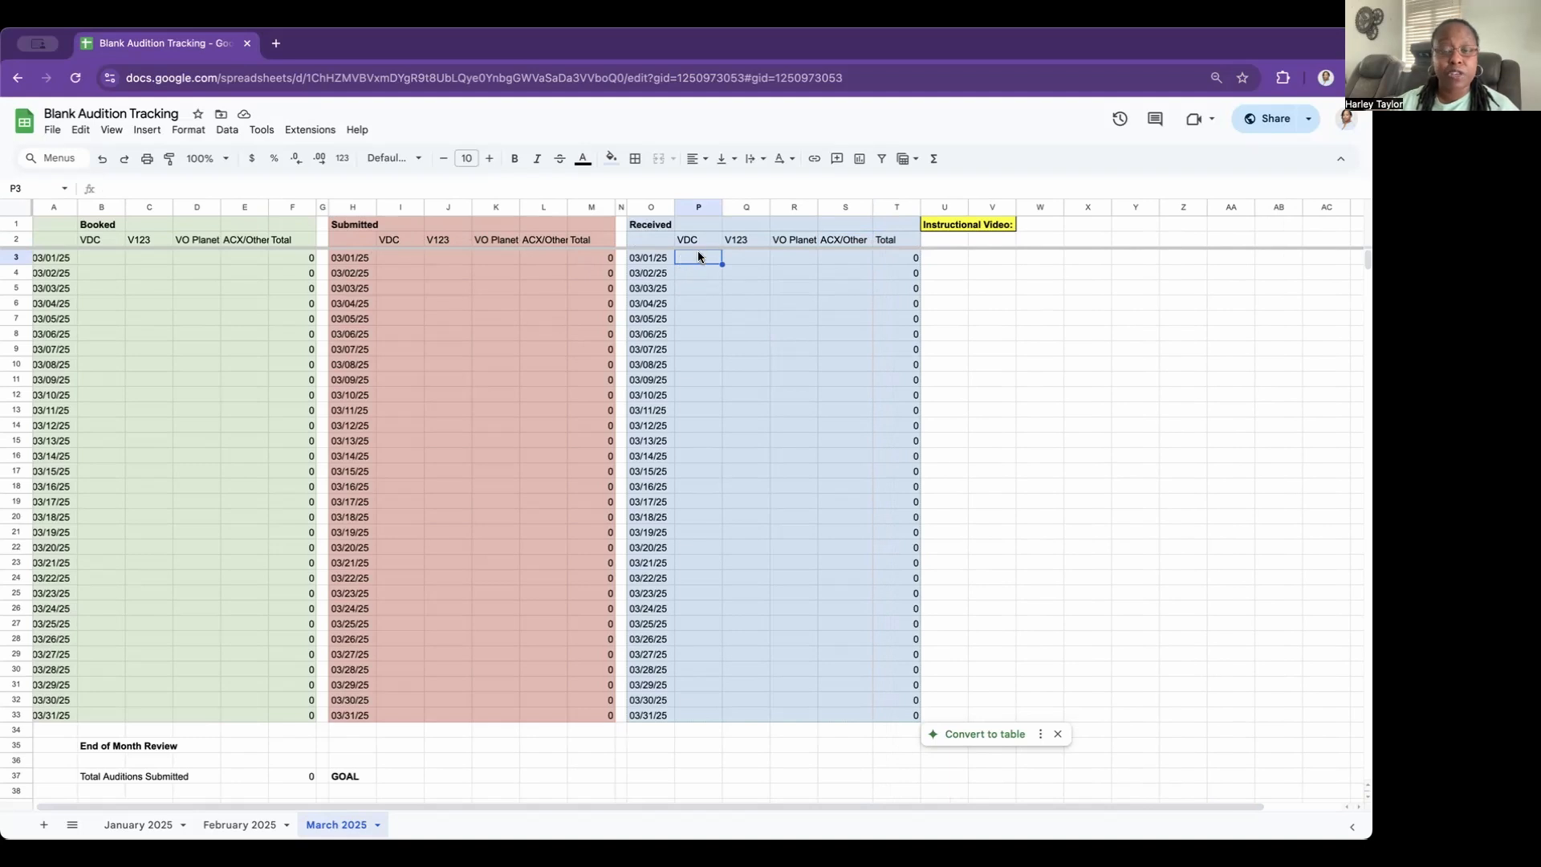
{"action": "left_click", "coordinate": [404, 261]}
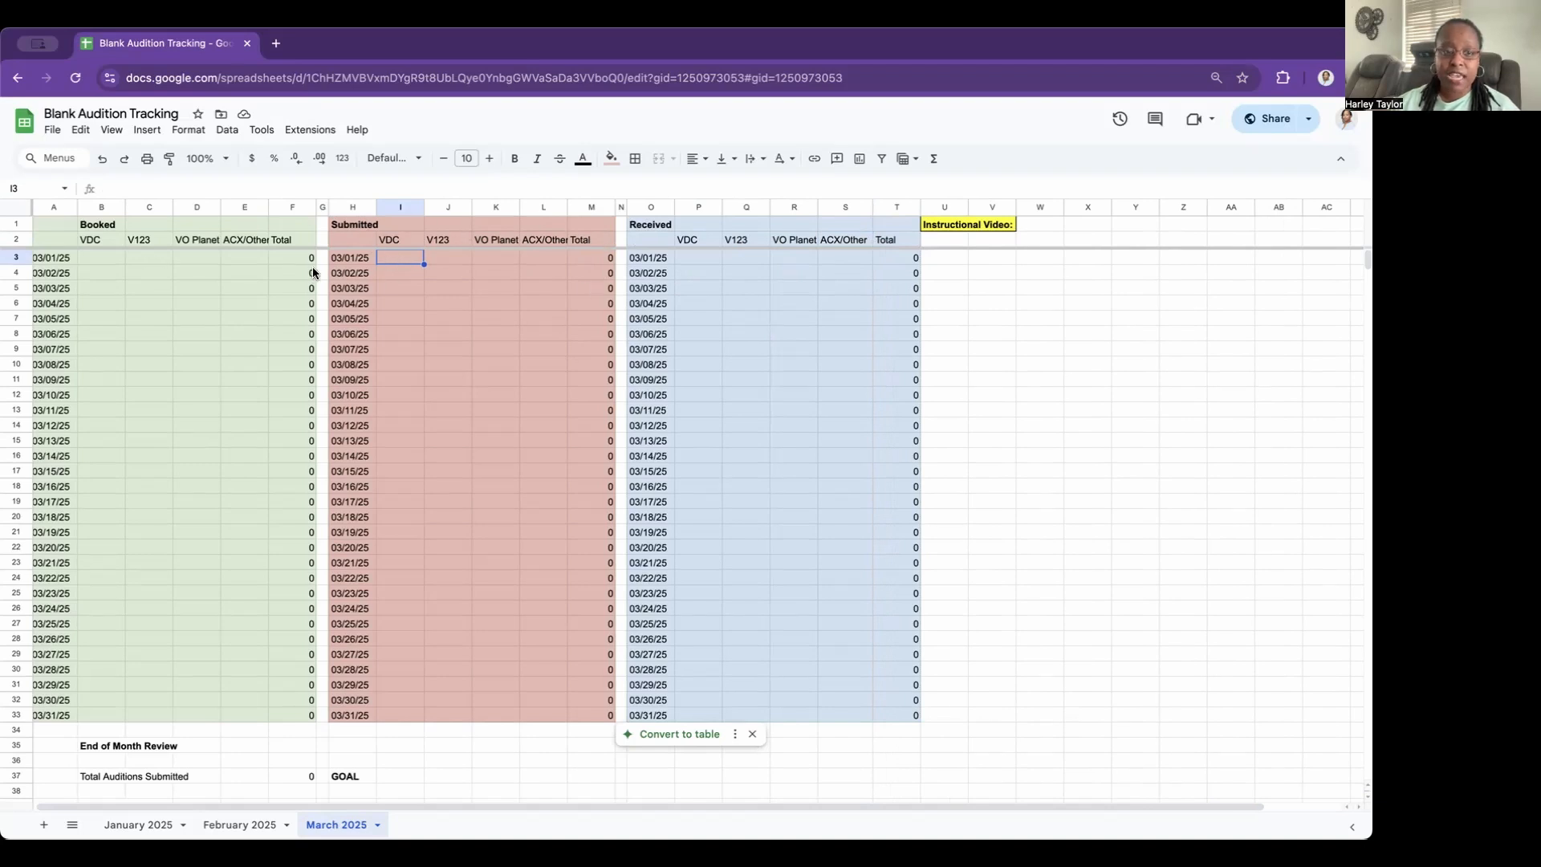
{"action": "left_click", "coordinate": [108, 259]}
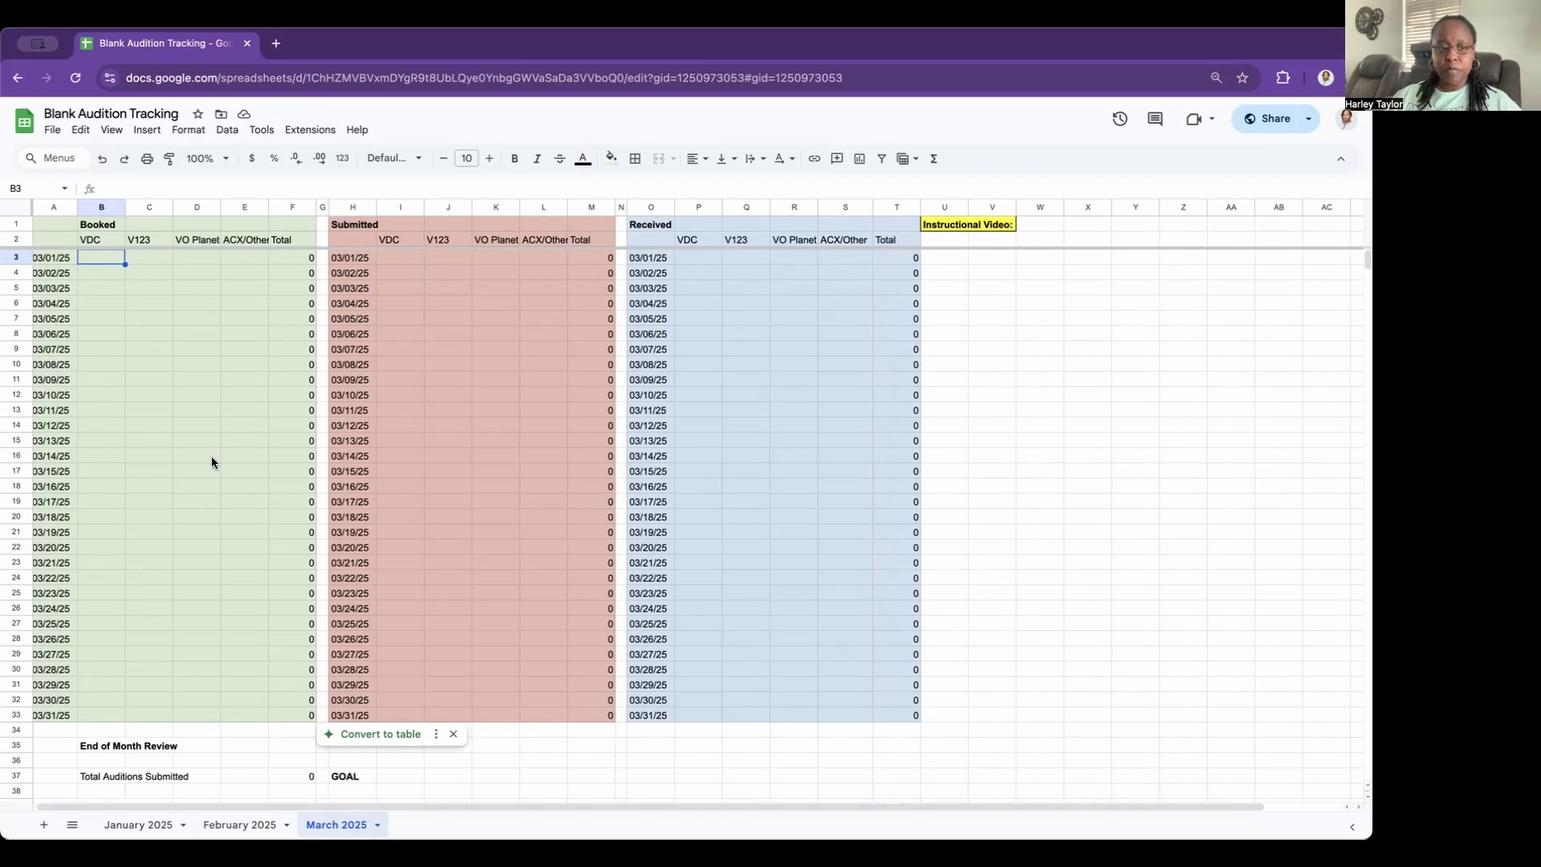
{"action": "left_click", "coordinate": [340, 734]}
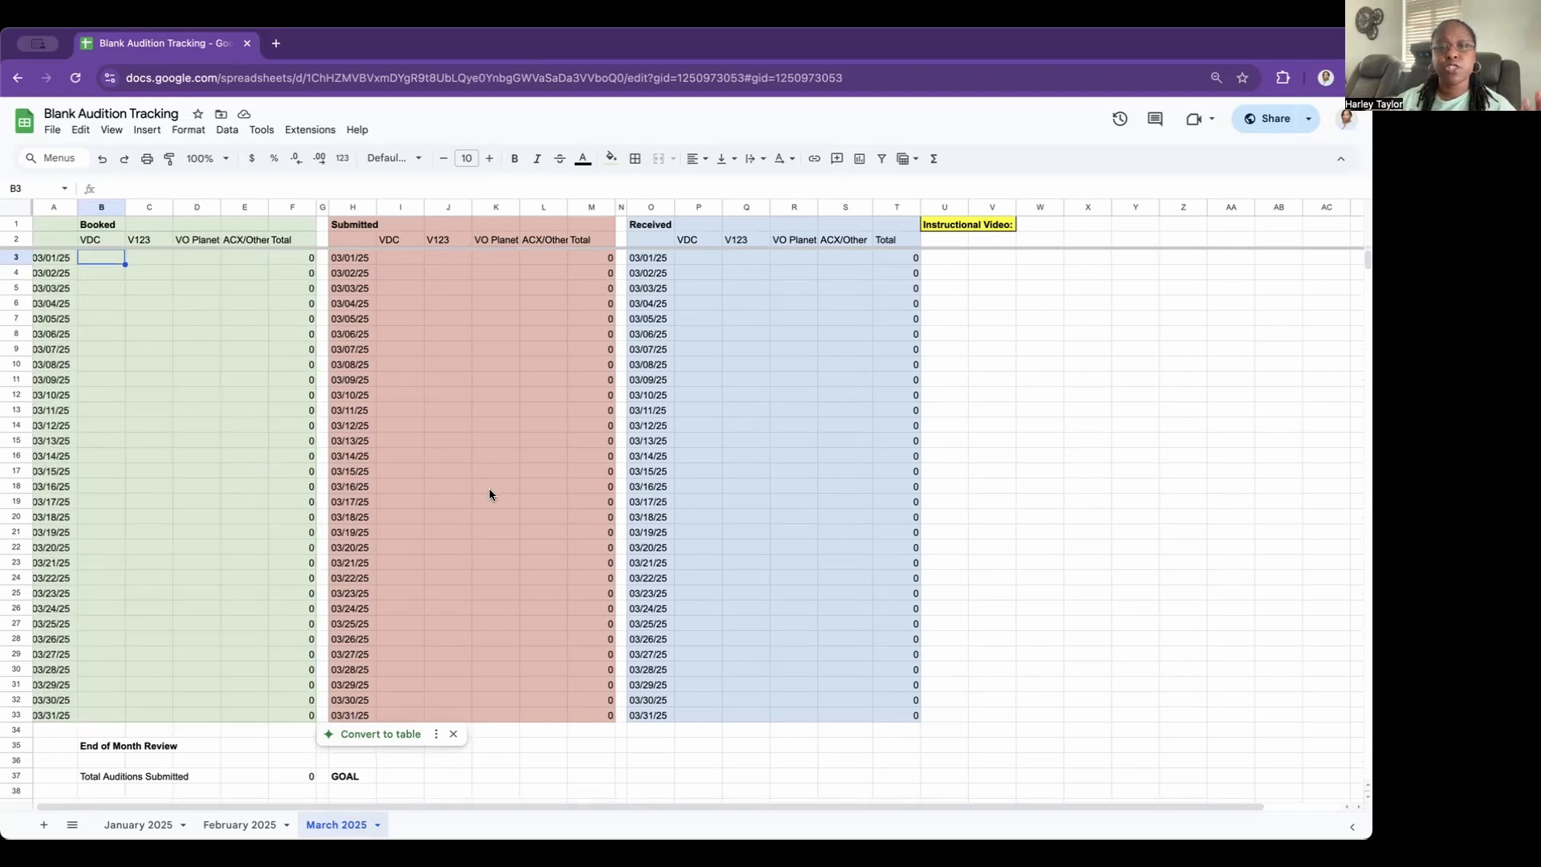
Step: Duplicate the March 2025 sheet and rename the copy April 2025
{"action": "left_click", "coordinate": [378, 826]}
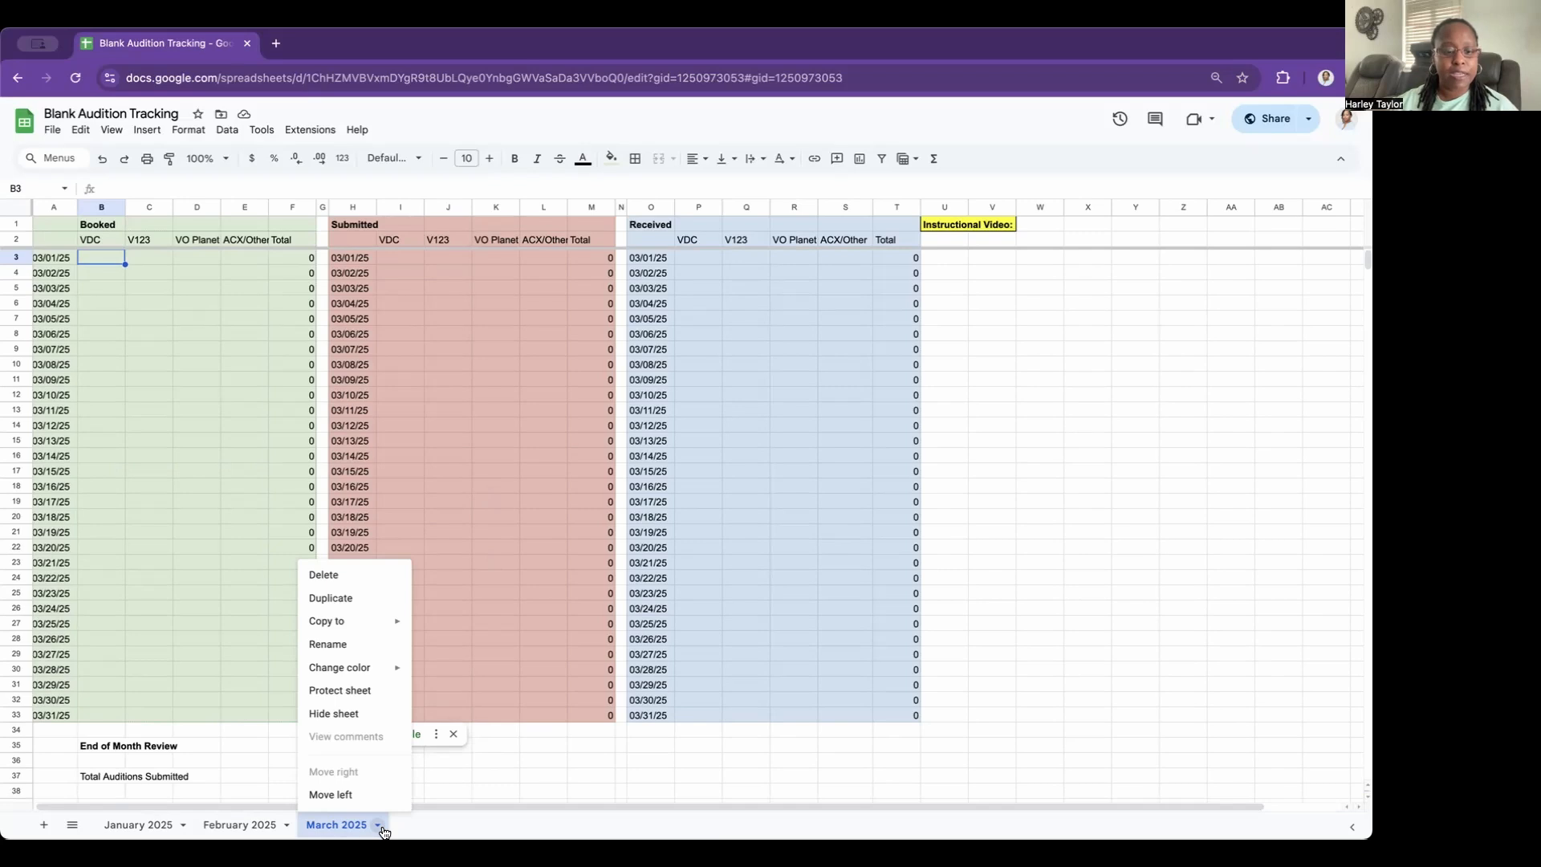
{"action": "left_click", "coordinate": [377, 602]}
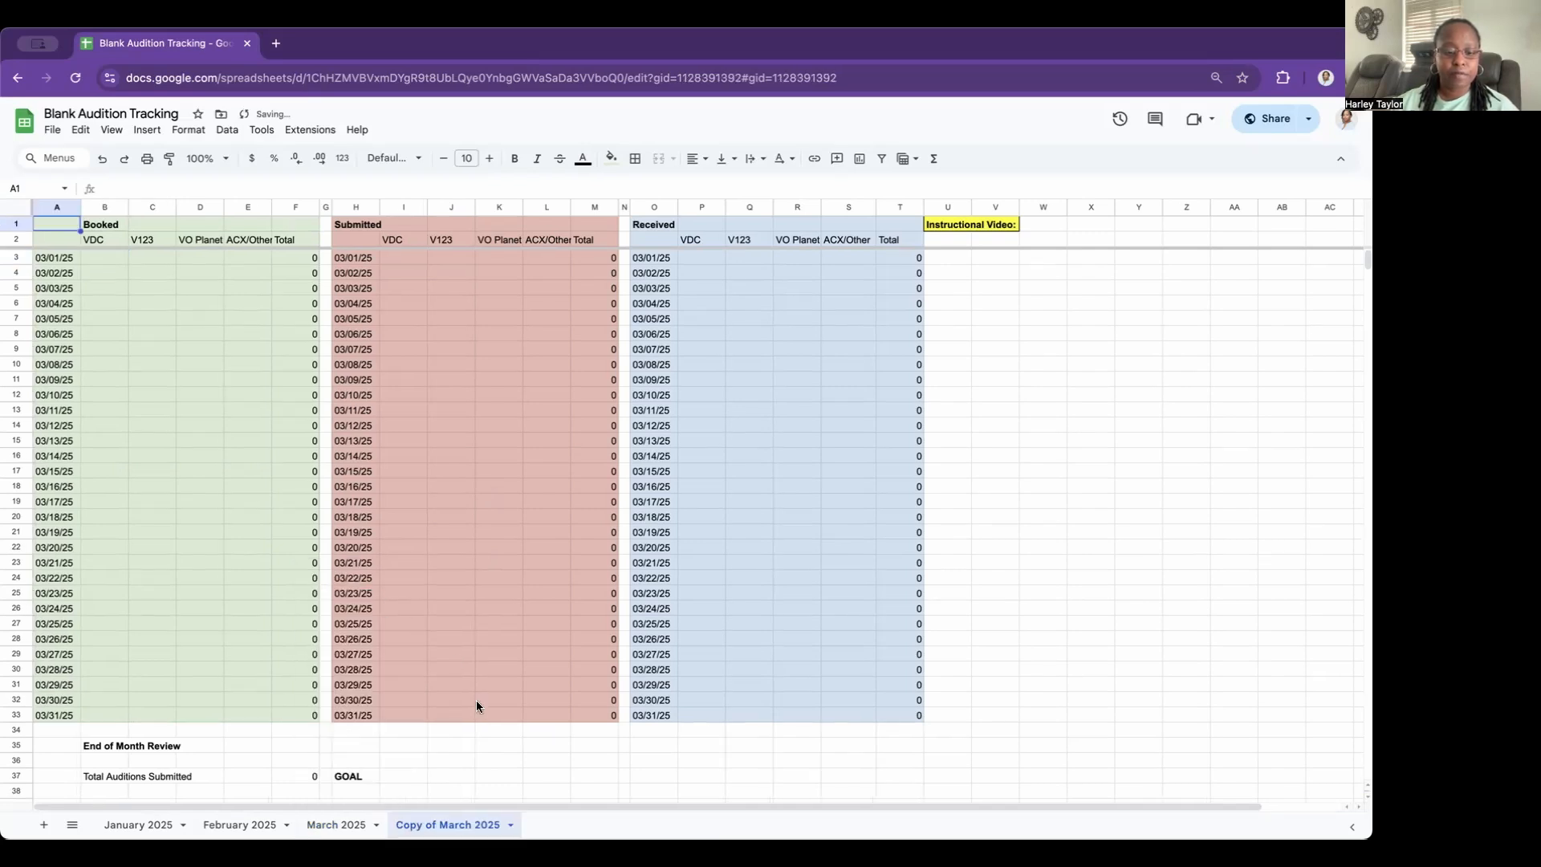
{"action": "double_click", "coordinate": [444, 826]}
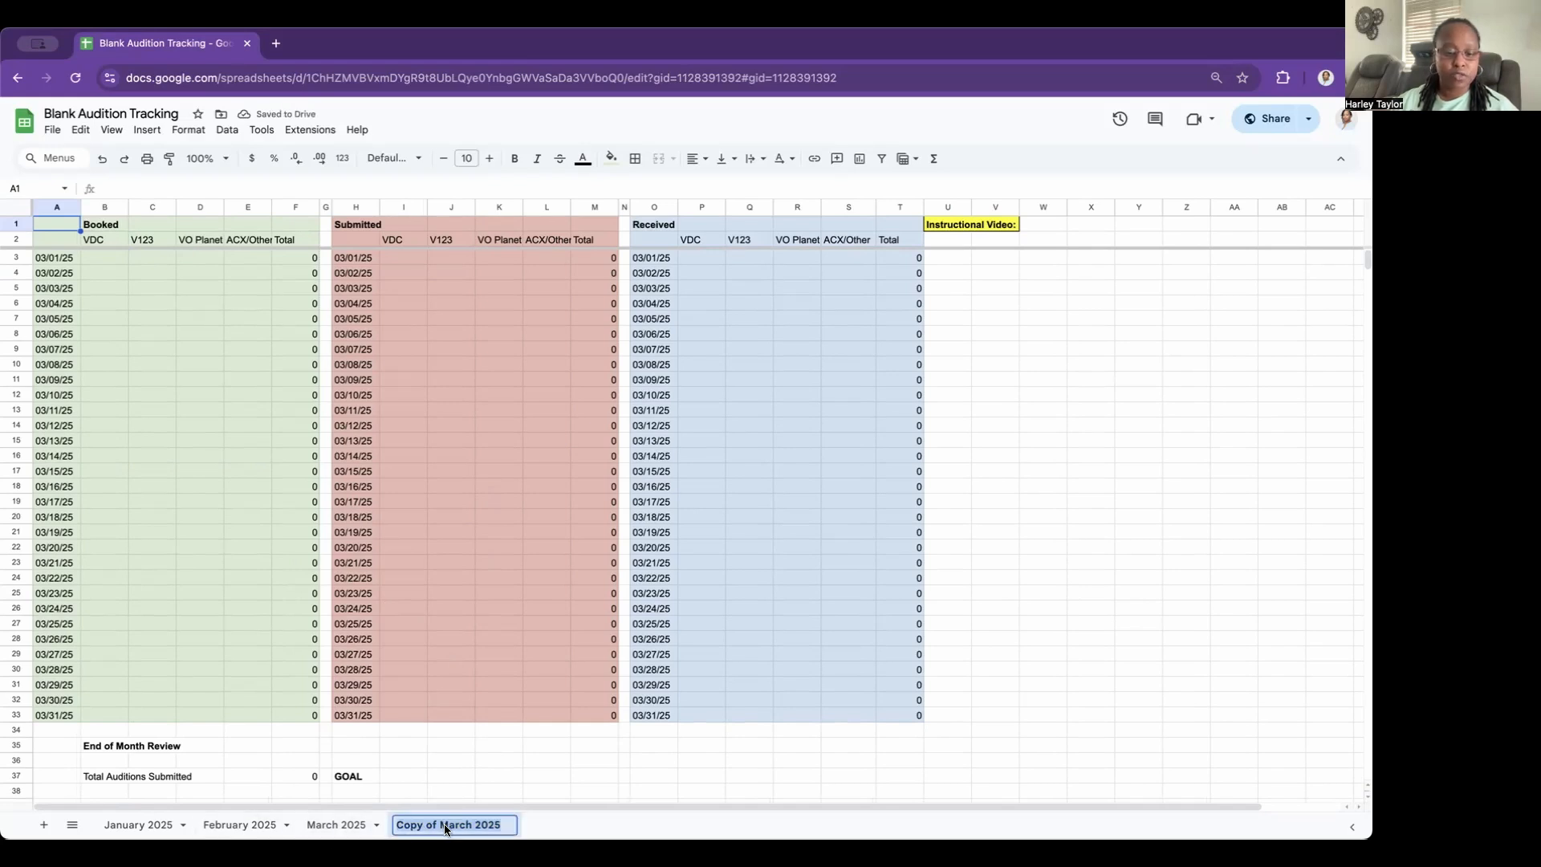
{"action": "type", "text": "Apri"}
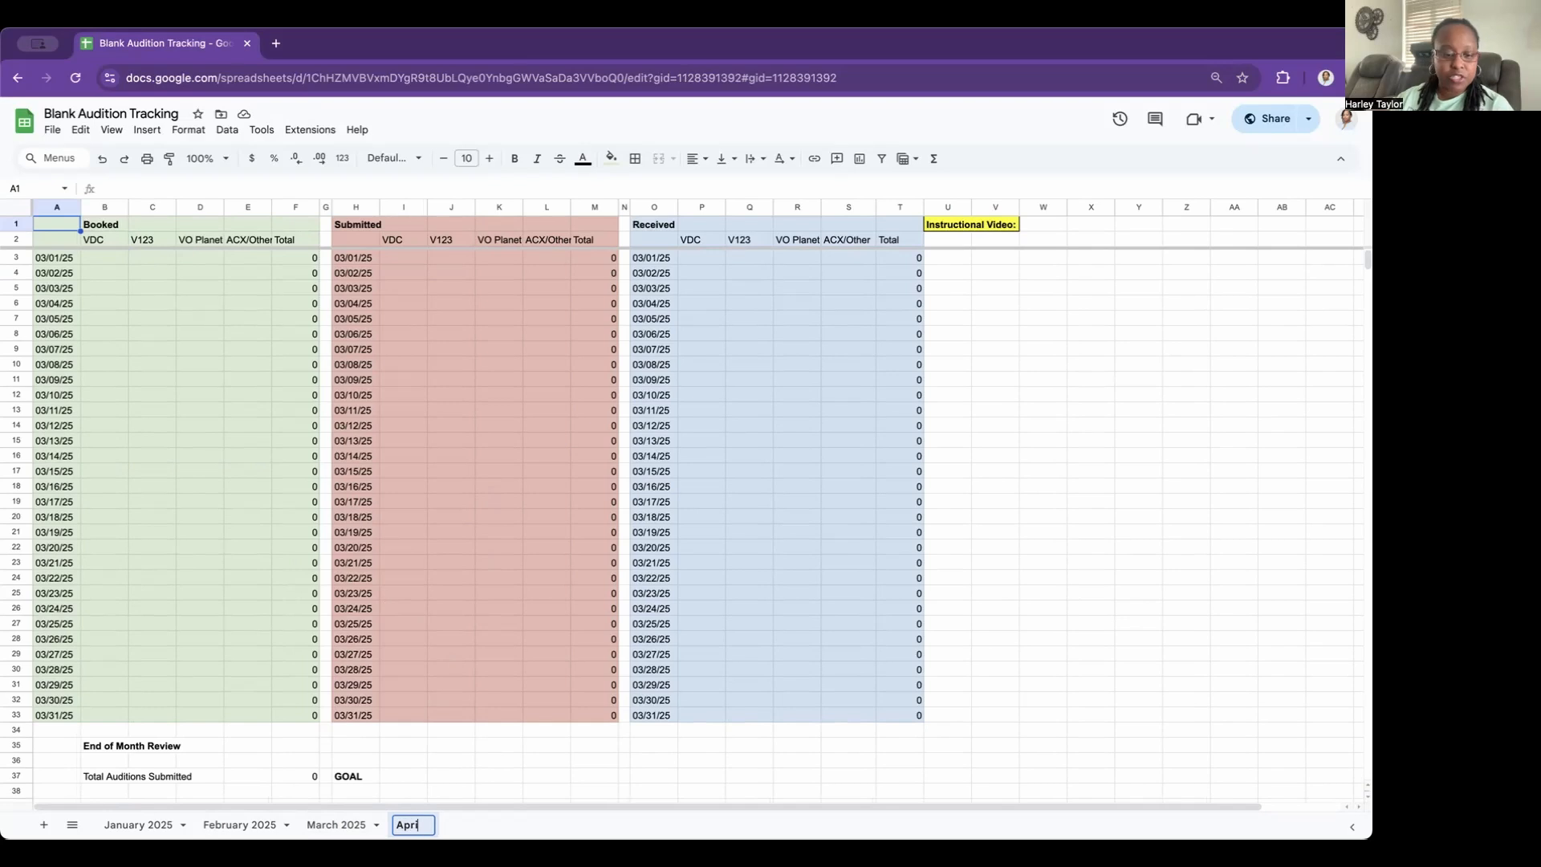
{"action": "type", "text": "l 2025"}
{"action": "key", "text": "Return"}
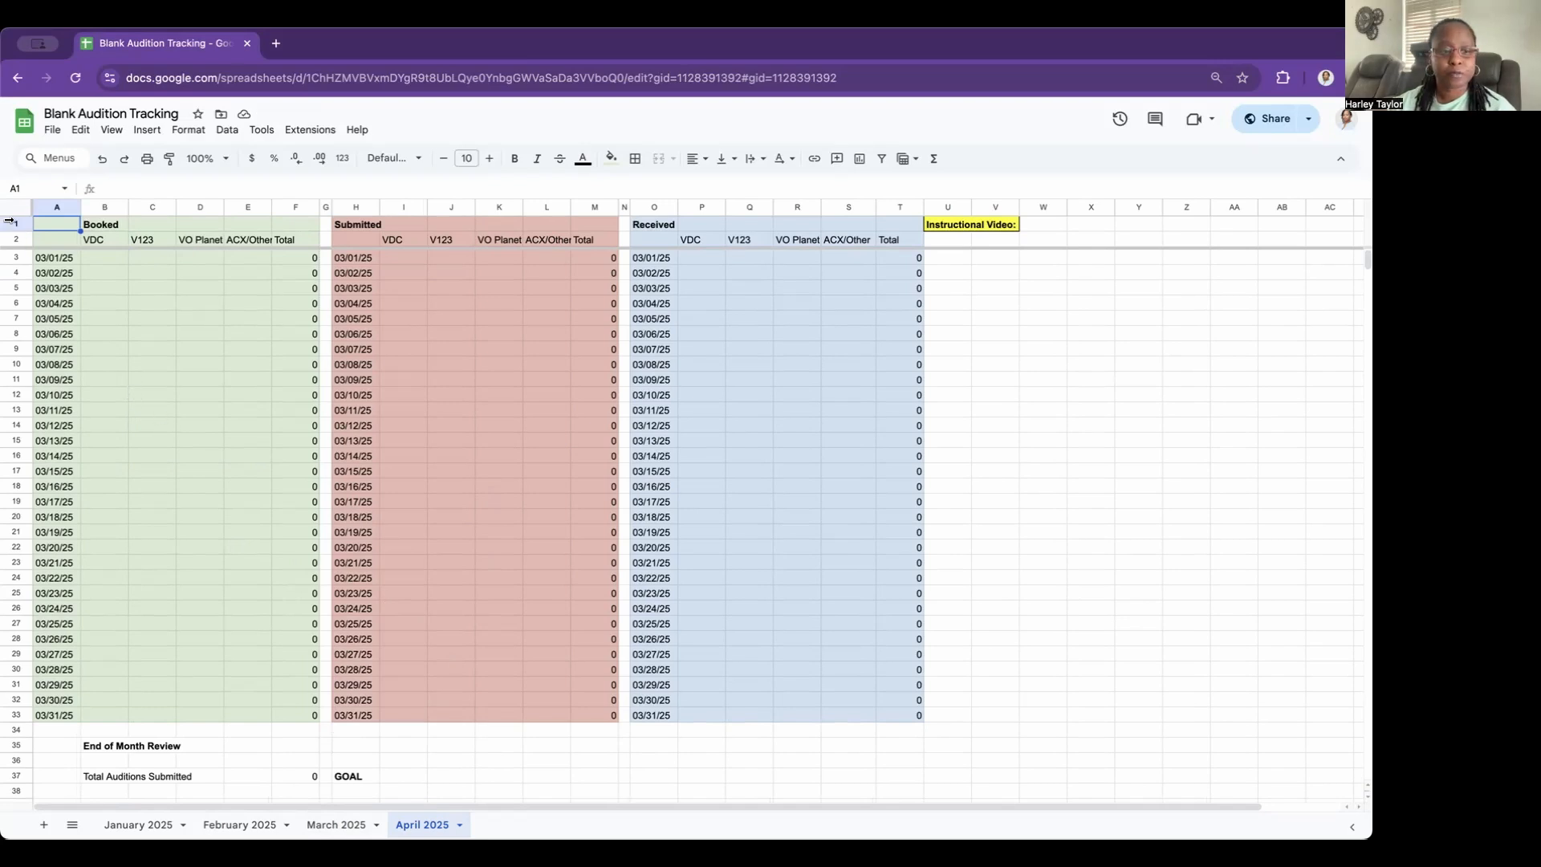
Step: Set the first date of the Booked section, cell A3, to 04/01/2025
{"action": "left_click", "coordinate": [49, 256]}
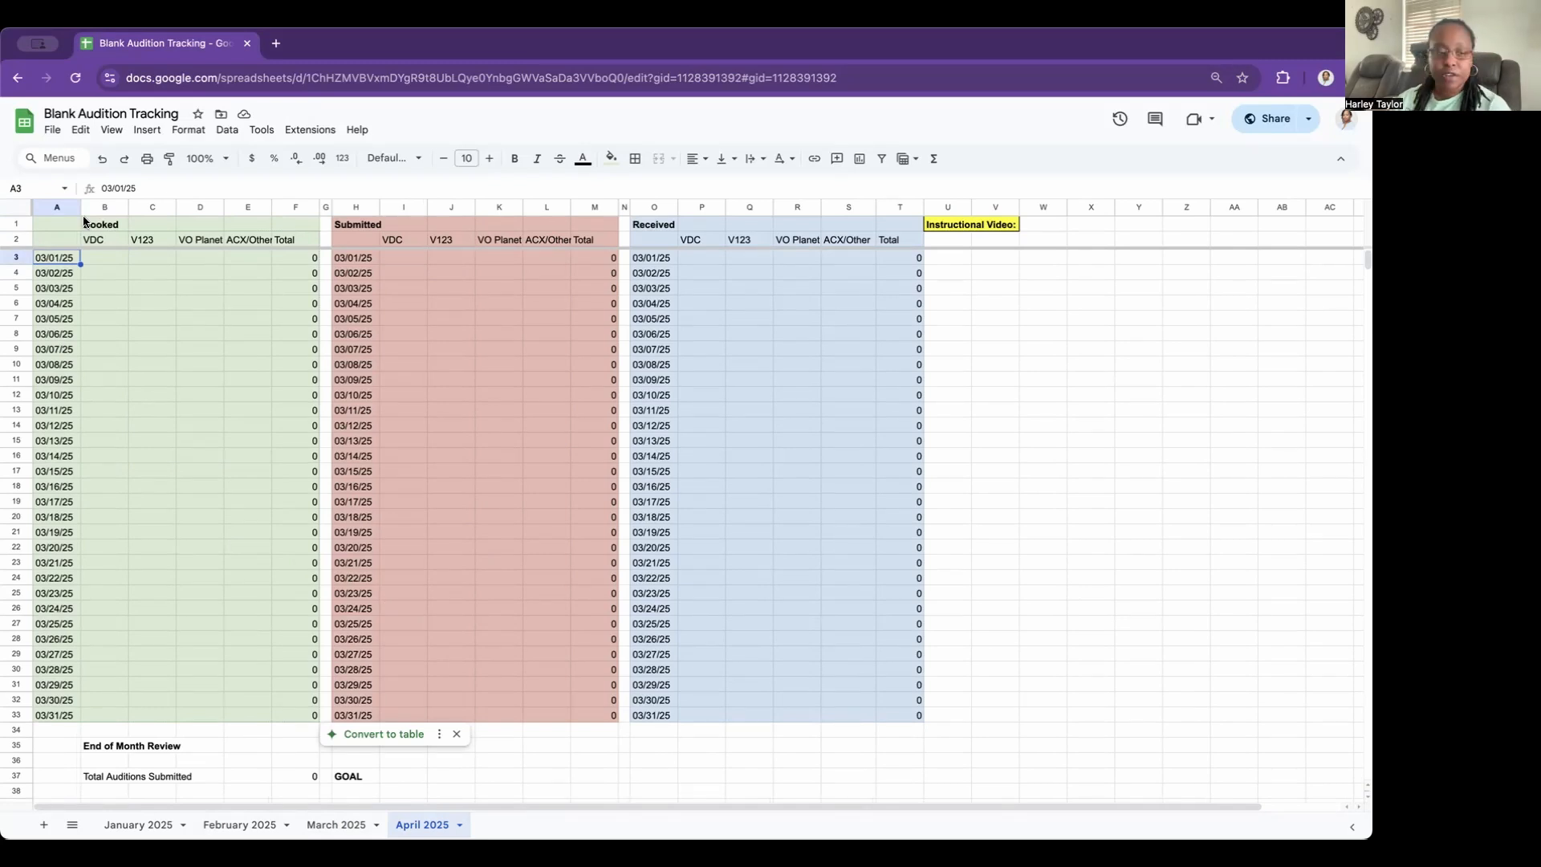
{"action": "type", "text": "04/001/2025"}
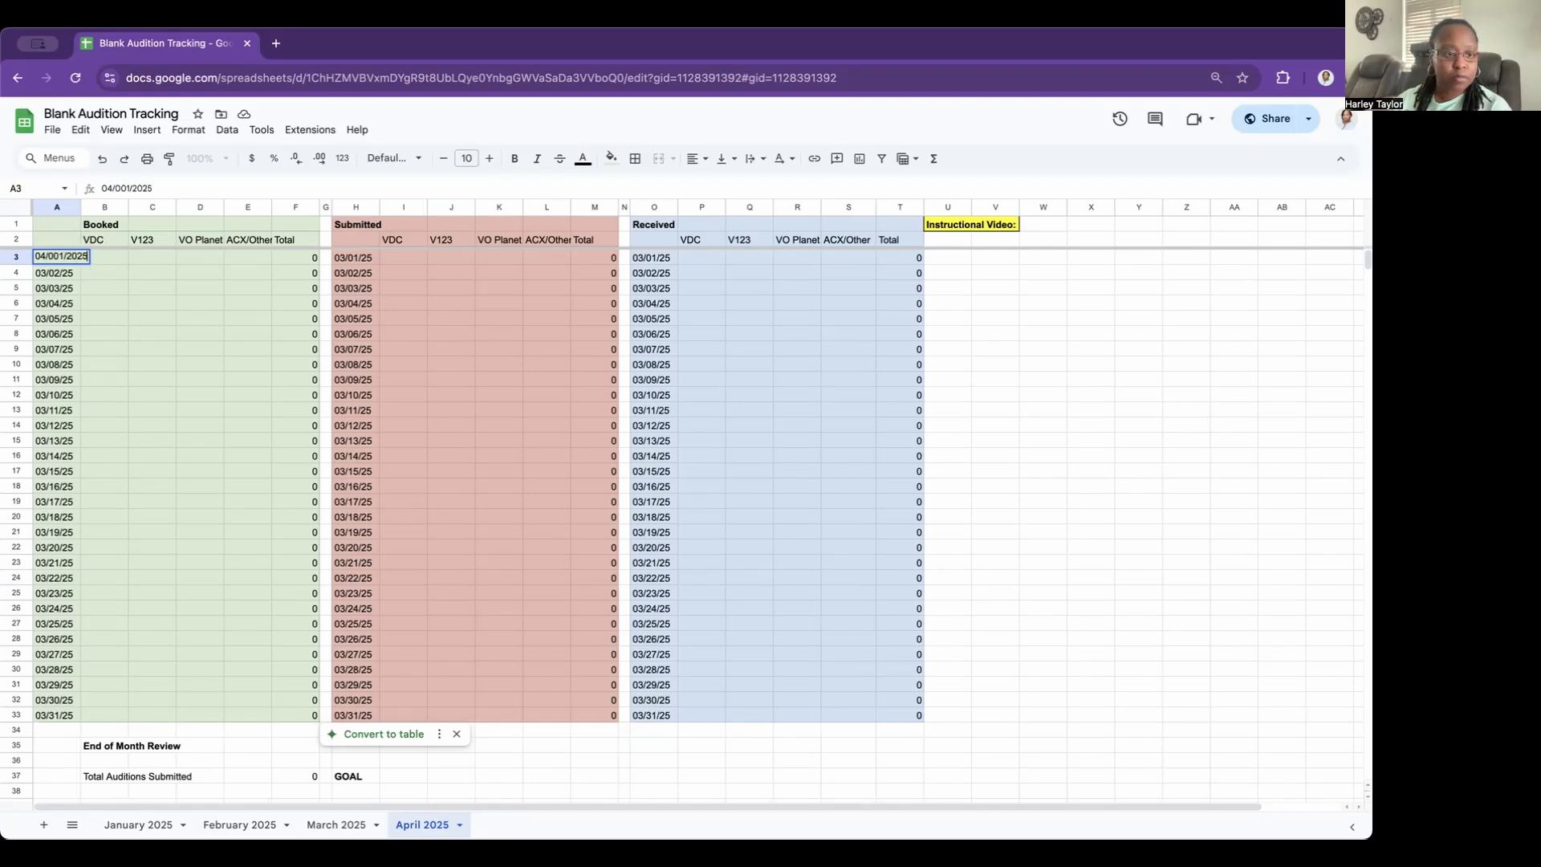
{"action": "key", "text": "Return"}
{"action": "key", "text": "Escape"}
{"action": "type", "text": "04/01/2025"}
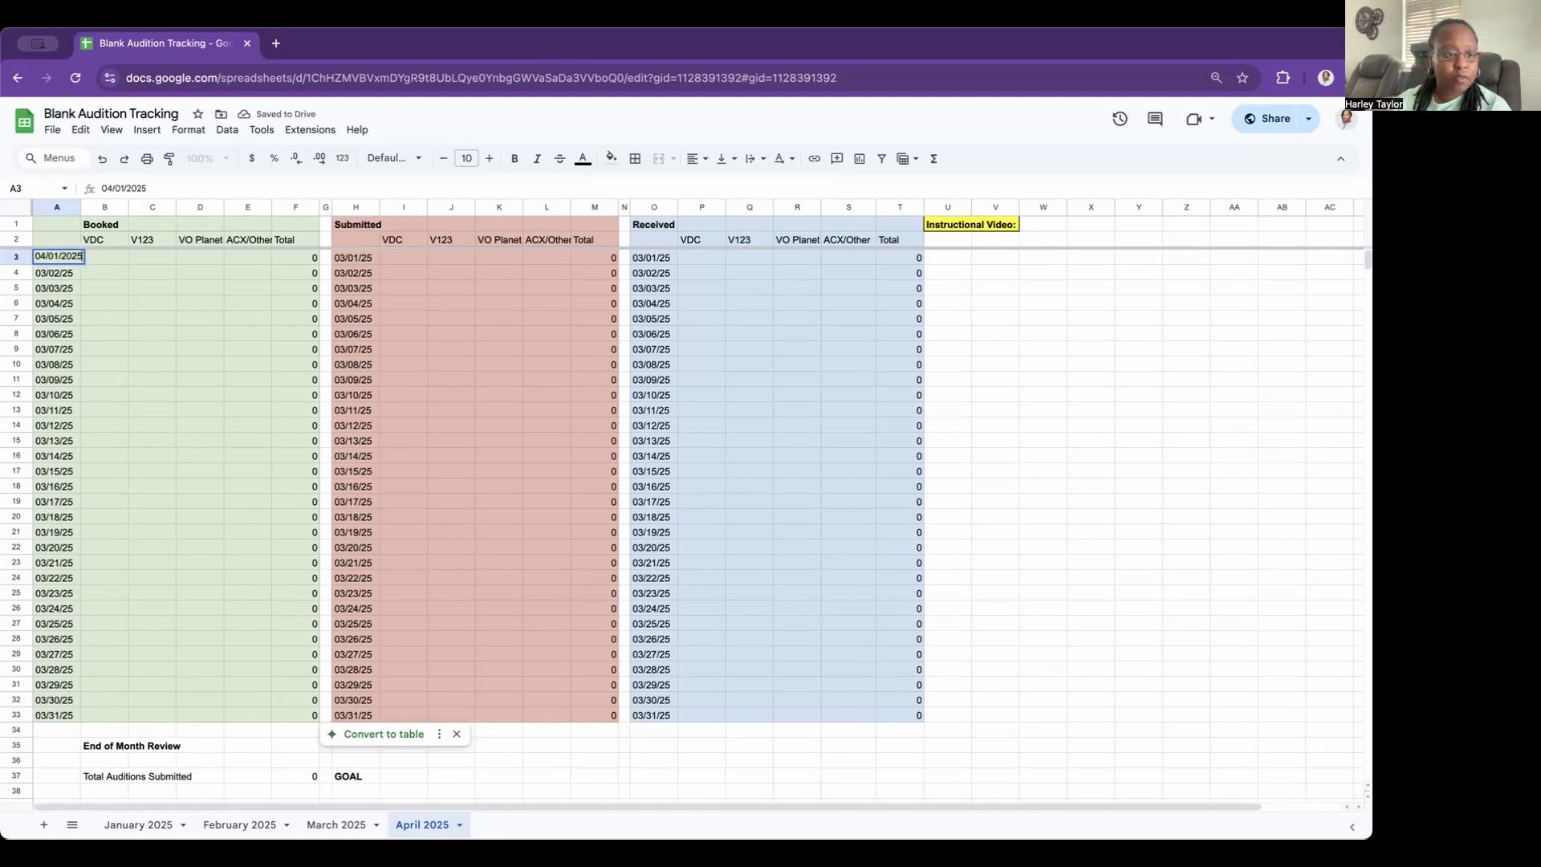
{"action": "key", "text": "Return"}
Step: Fill the Booked dates down from A3 to A33 and clear the surplus May date in A33
{"action": "key", "text": "Up"}
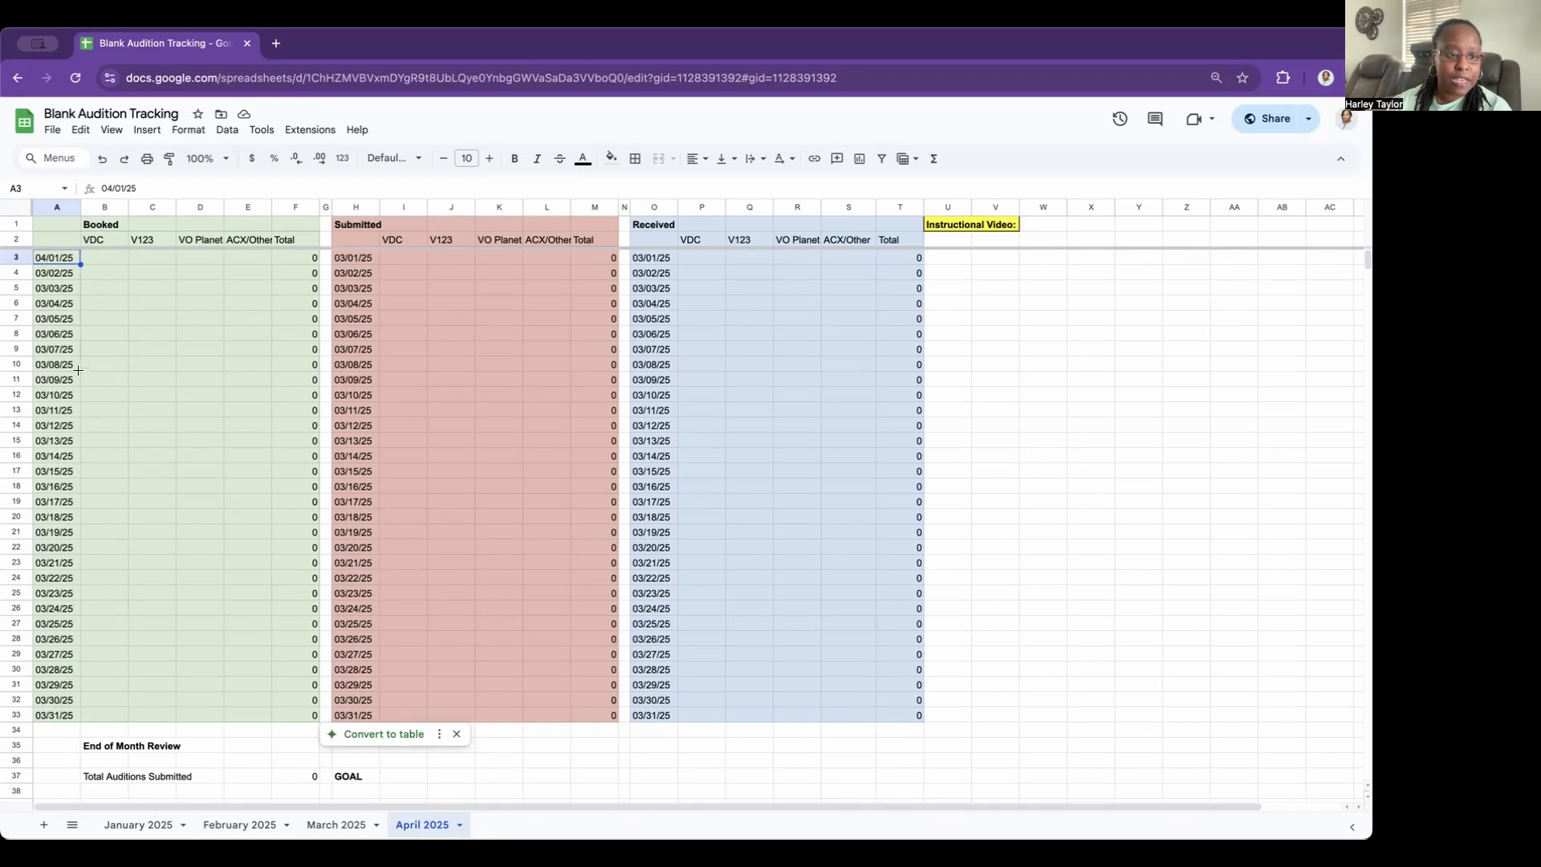
{"action": "left_click_drag", "start_coordinate": [77, 588], "coordinate": [73, 716]}
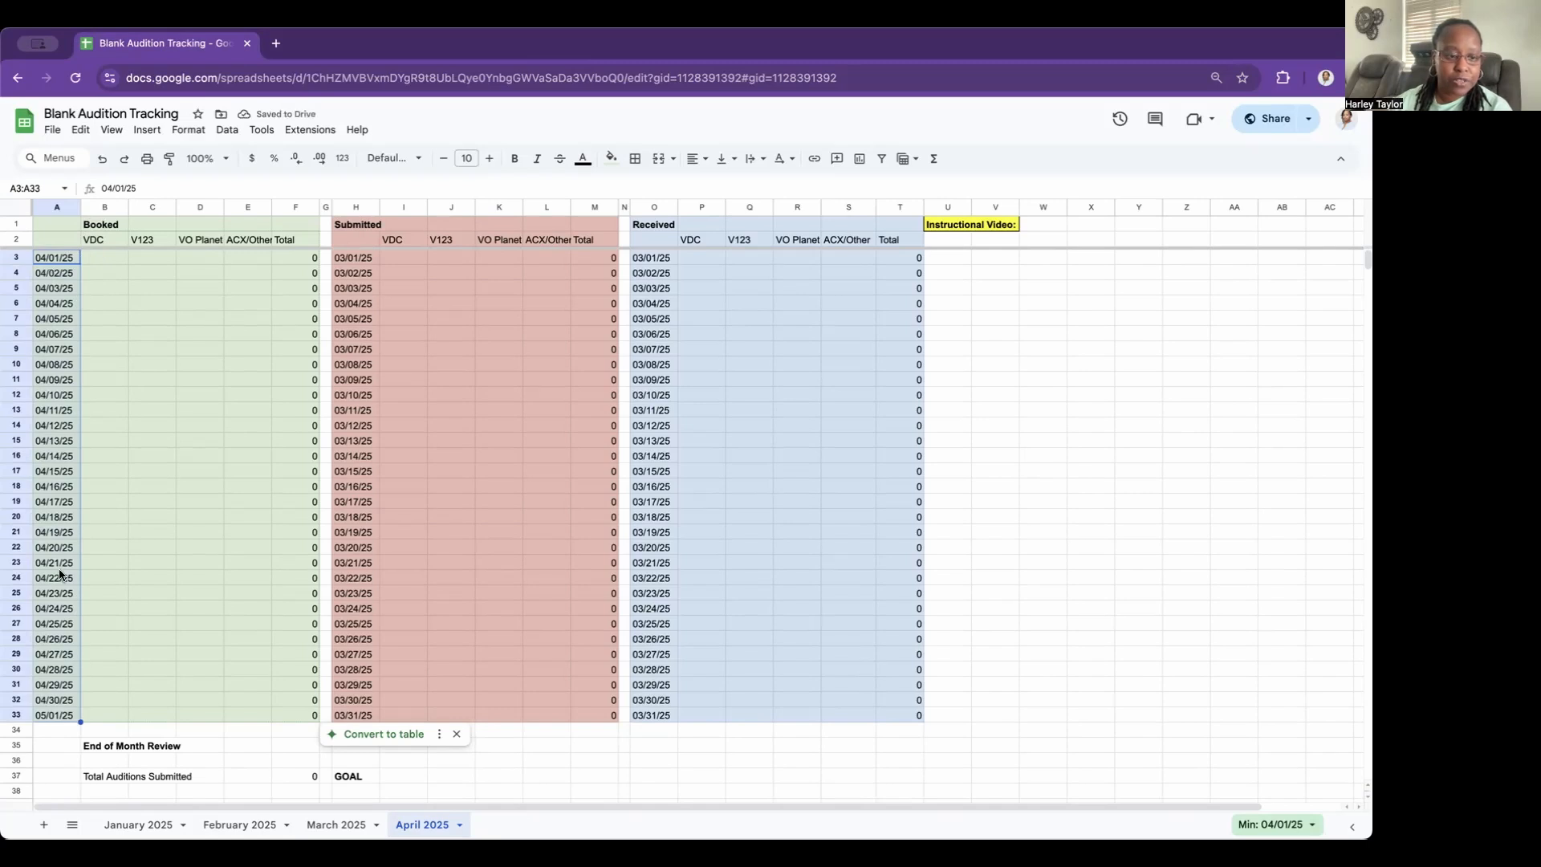
{"action": "left_click", "coordinate": [55, 715]}
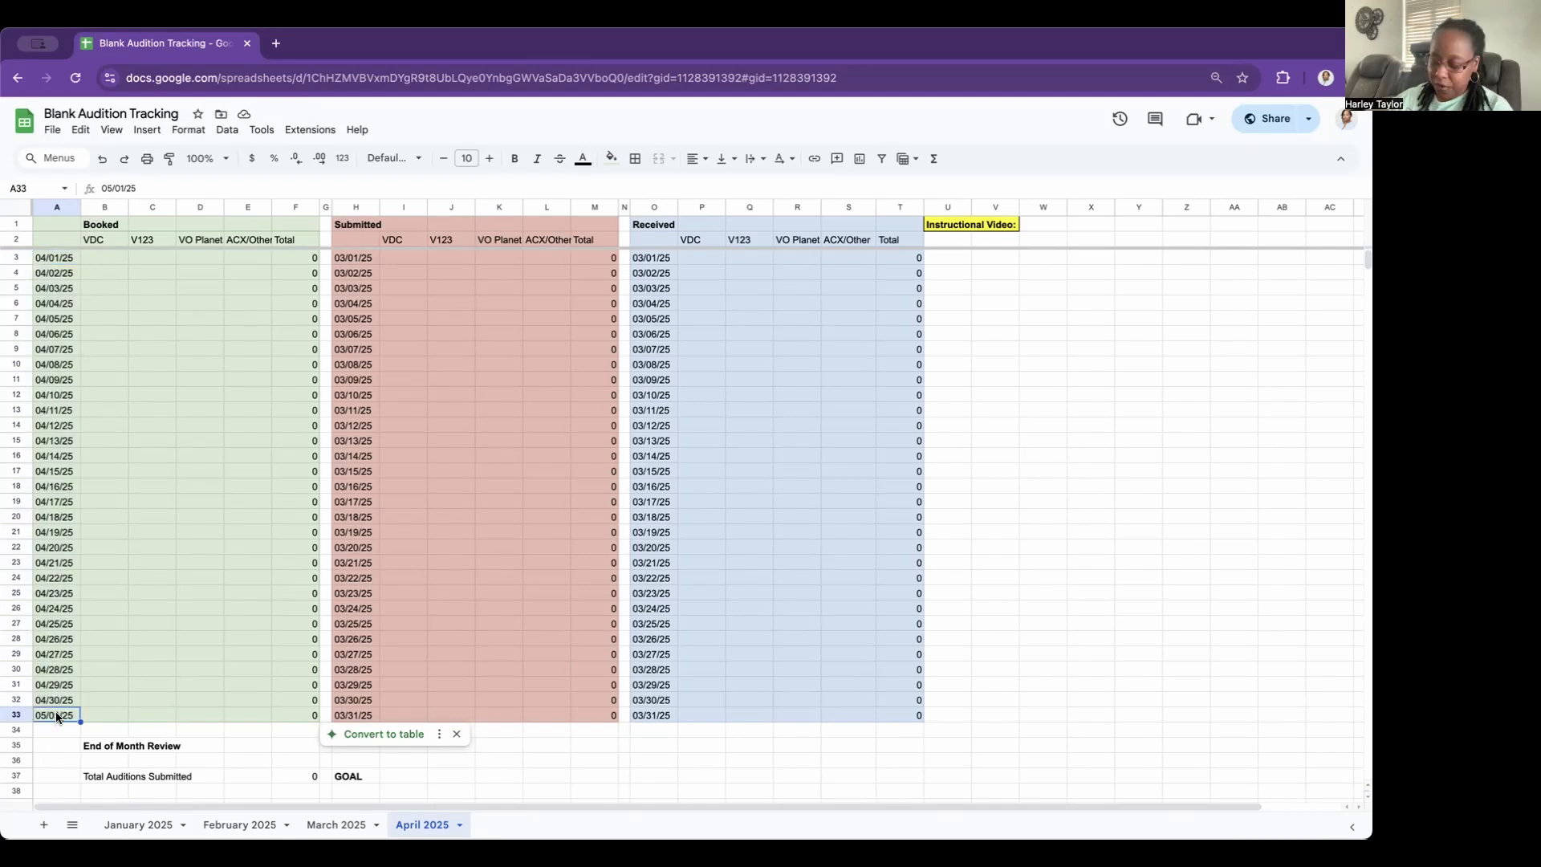
{"action": "key", "text": "Delete"}
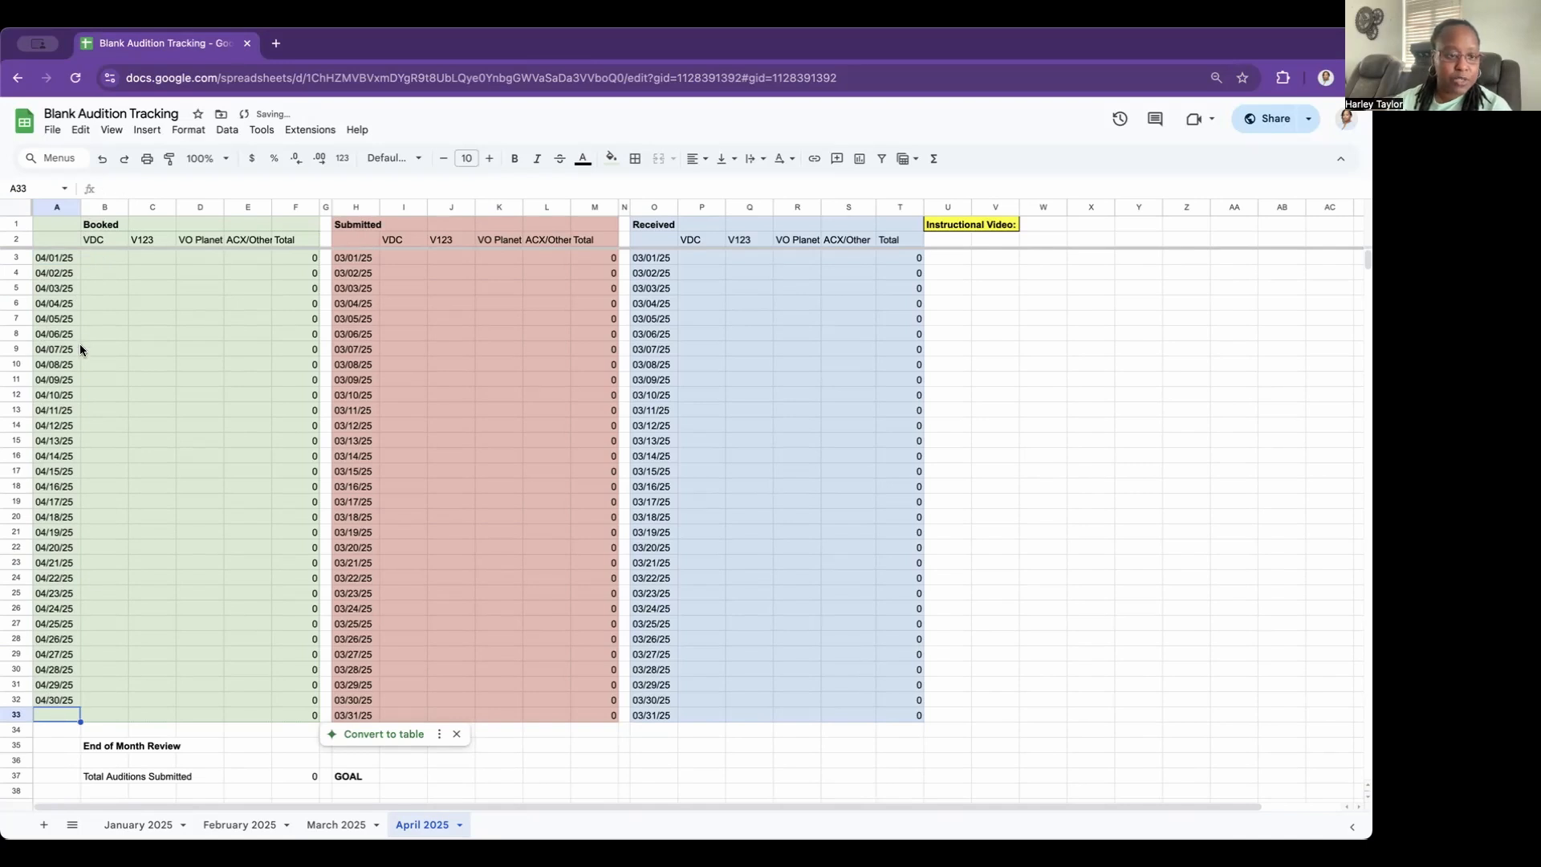
Step: Copy the Booked section's April dates in A3:A32
{"action": "left_click", "coordinate": [370, 257]}
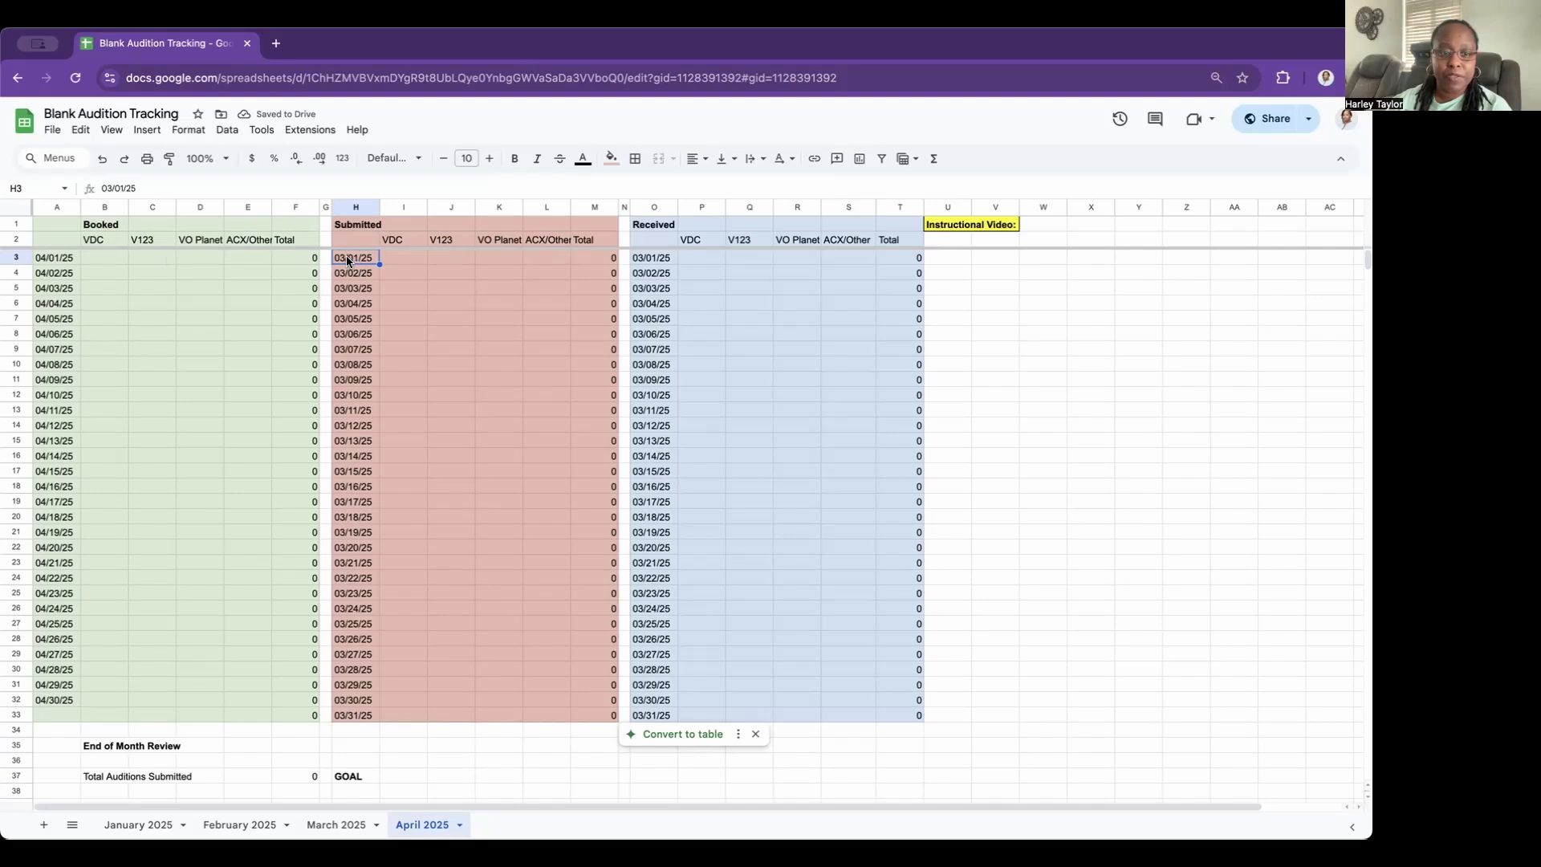
{"action": "left_click", "coordinate": [71, 262]}
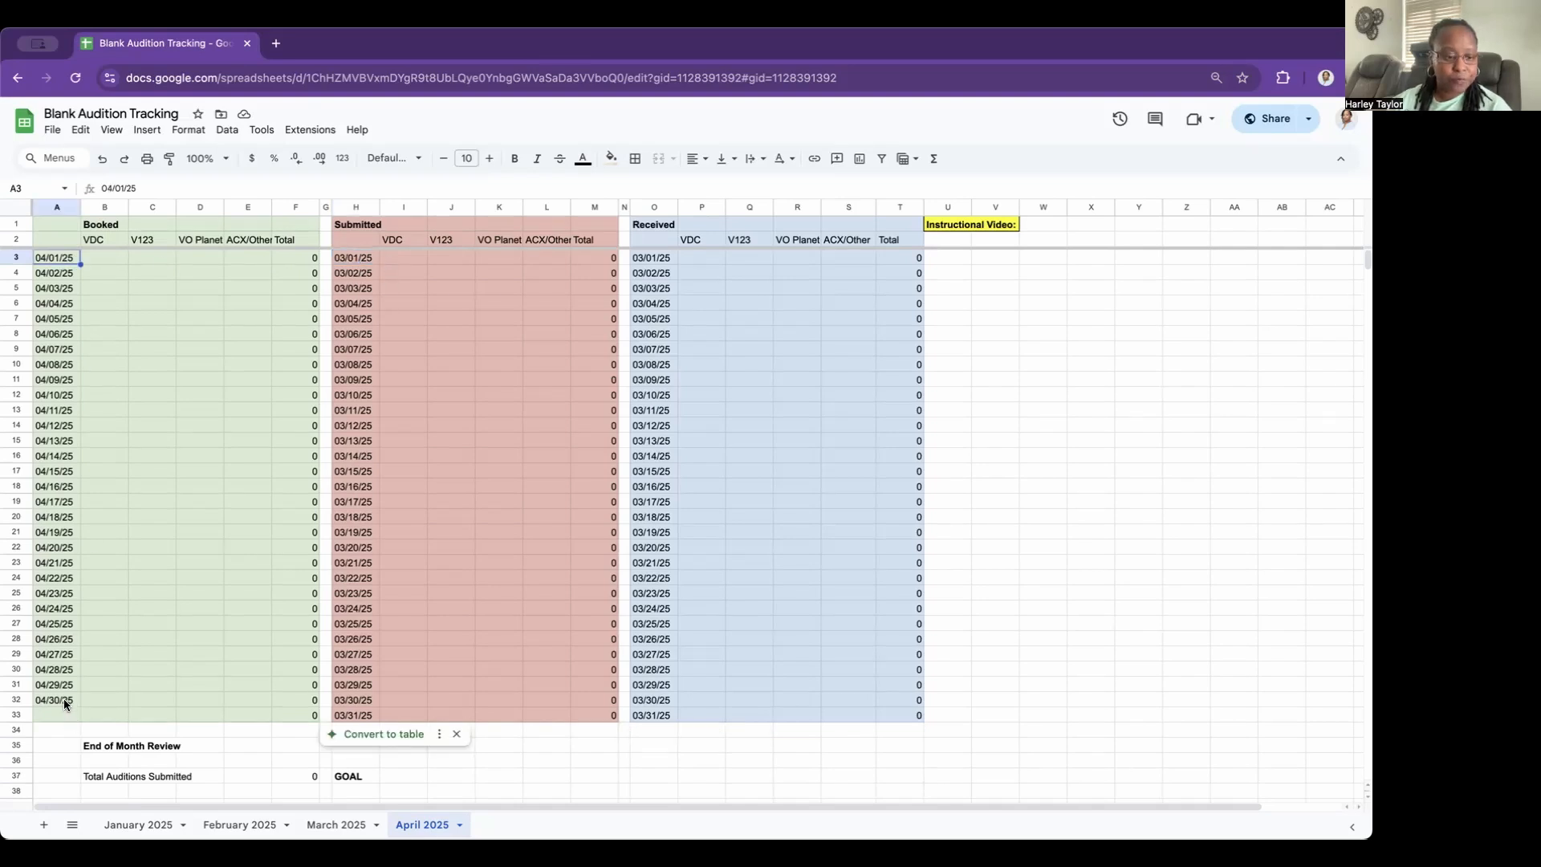
{"action": "left_click", "coordinate": [64, 698], "text": "shift"}
{"action": "left_click", "coordinate": [61, 256]}
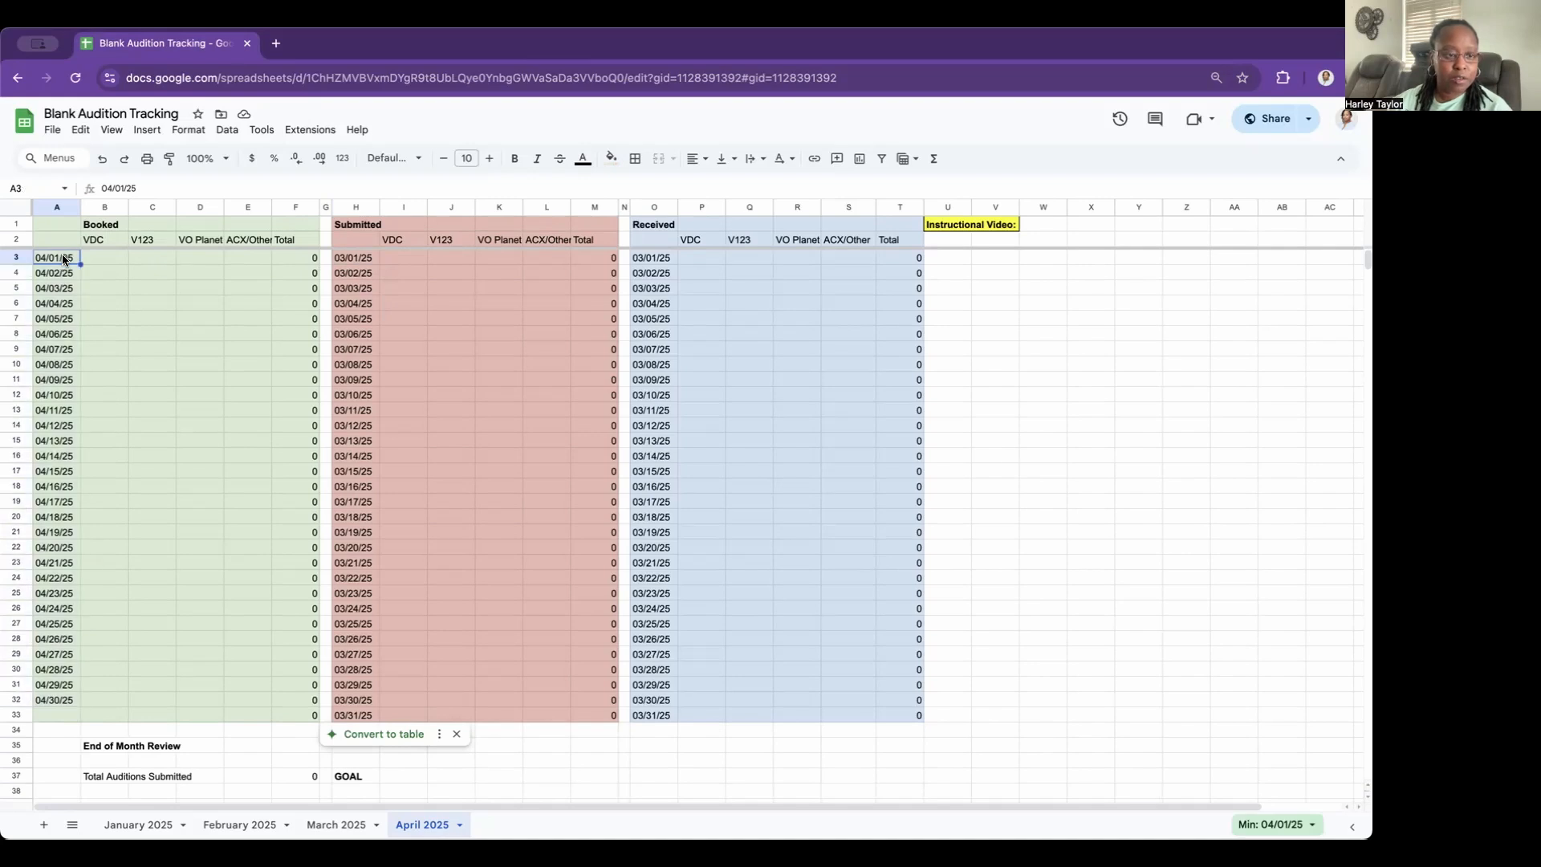
{"action": "left_click", "coordinate": [57, 698], "text": "shift"}
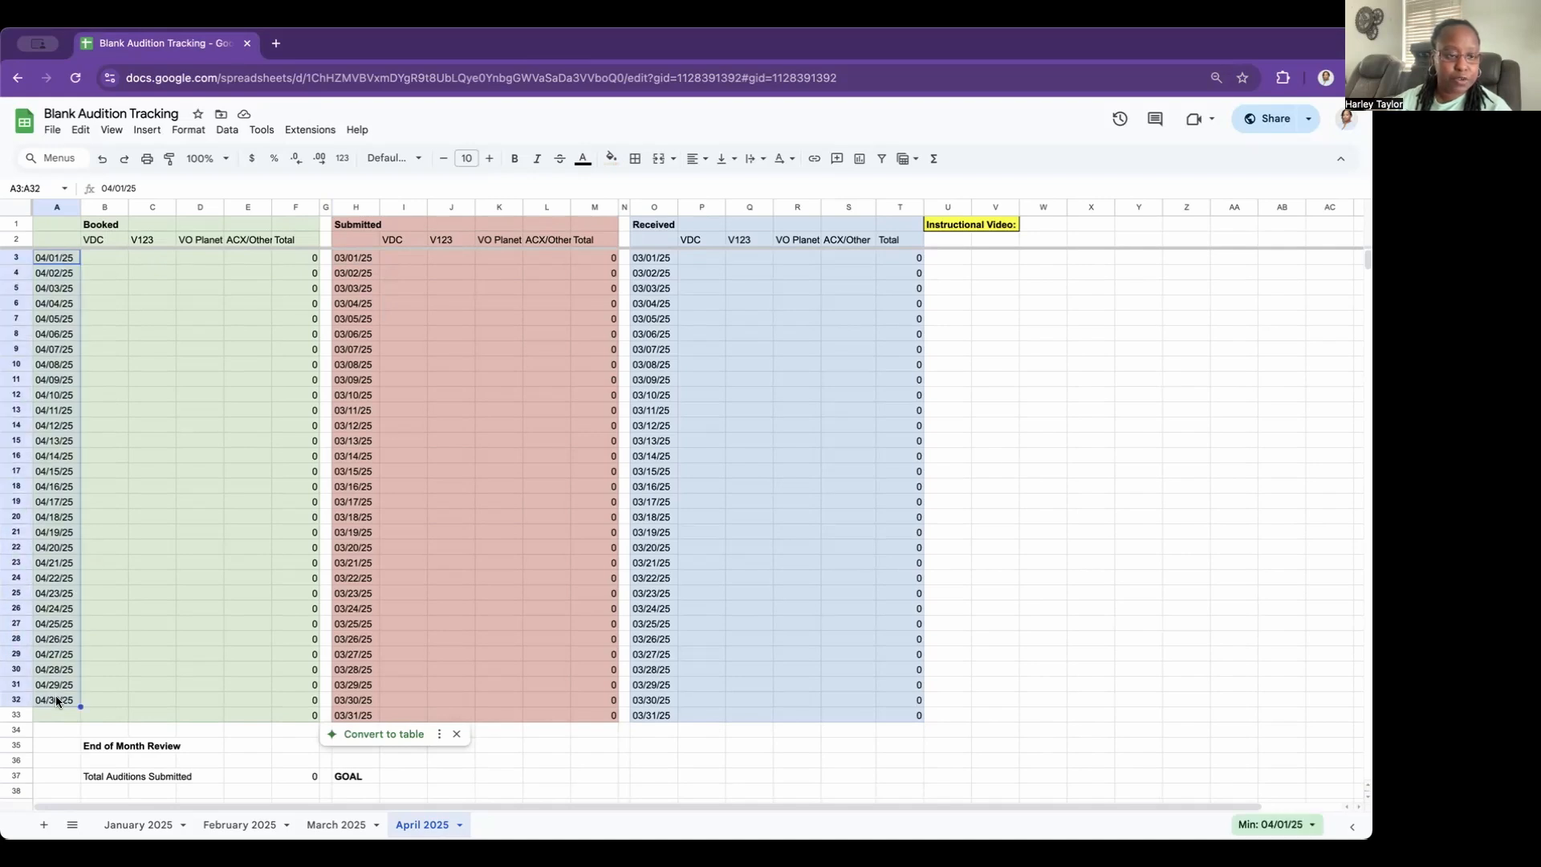
{"action": "left_click", "coordinate": [191, 382]}
{"action": "left_click", "coordinate": [57, 257]}
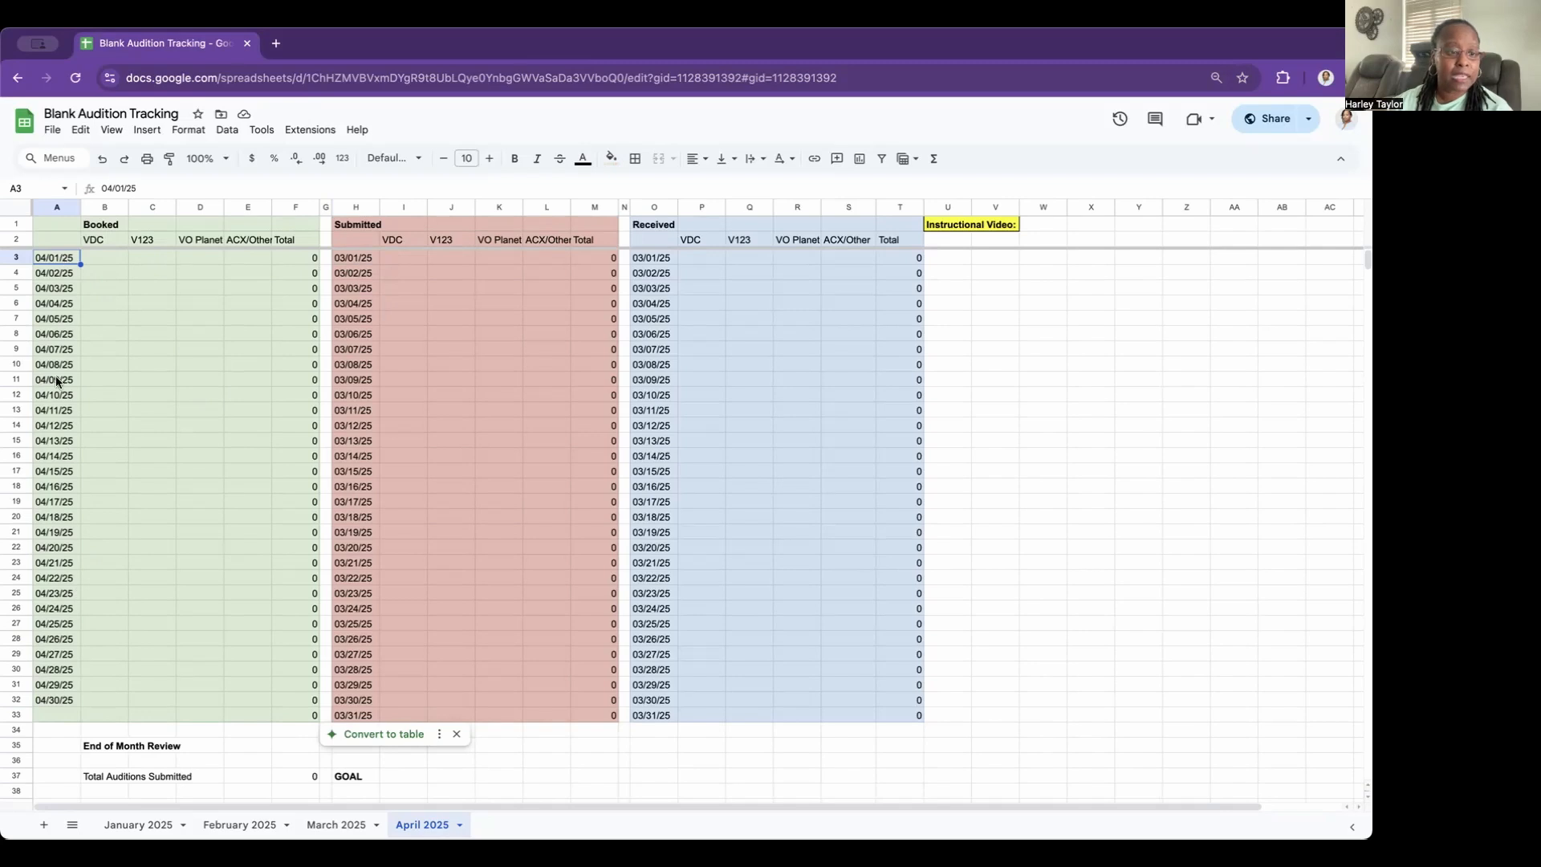
{"action": "left_click", "coordinate": [57, 696], "text": "shift"}
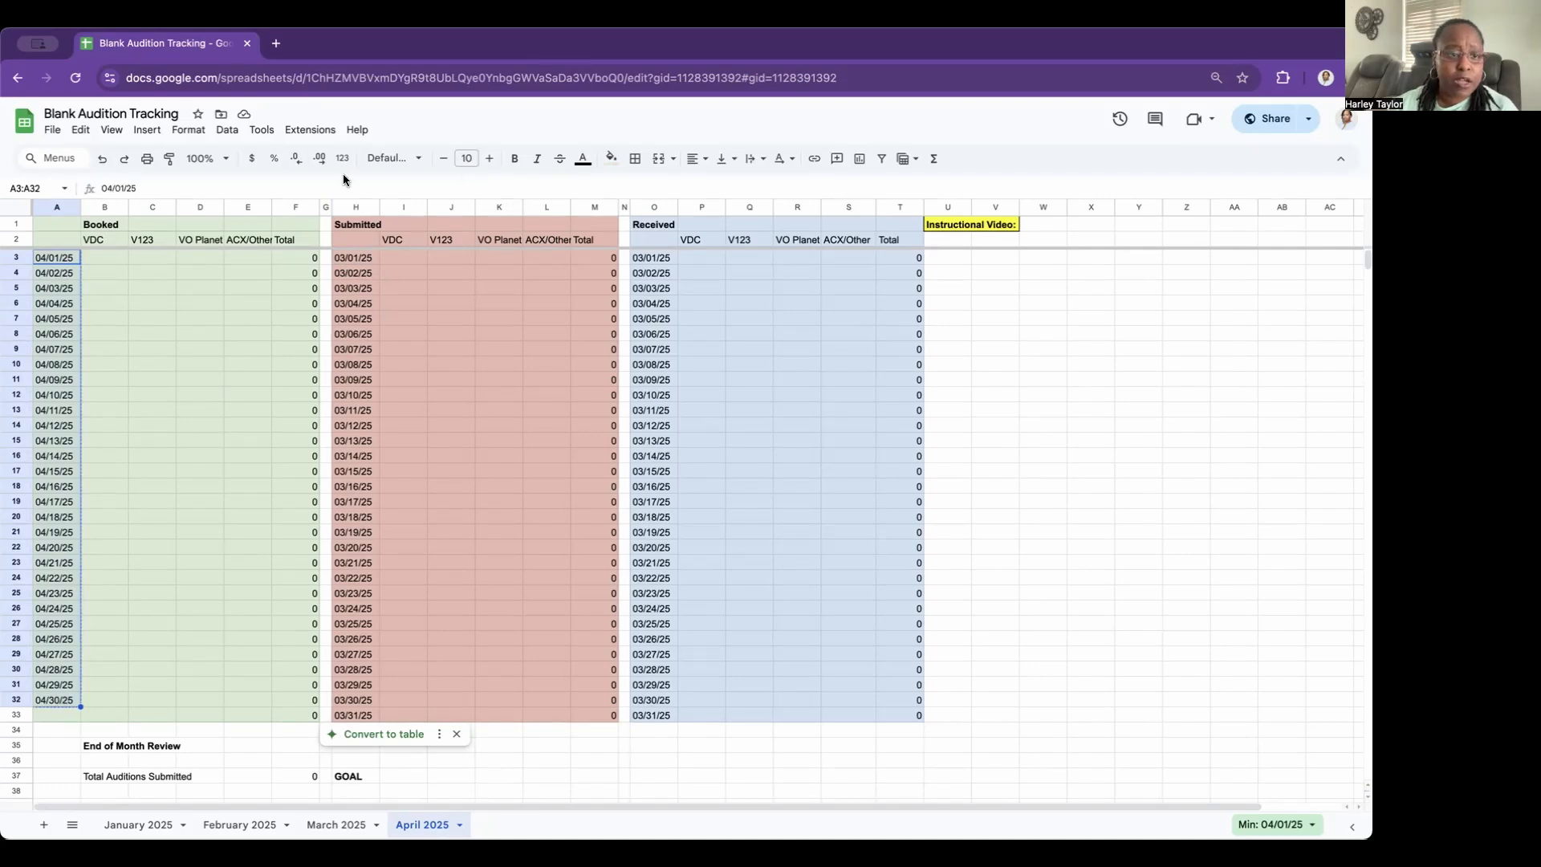
{"action": "left_click", "coordinate": [80, 131]}
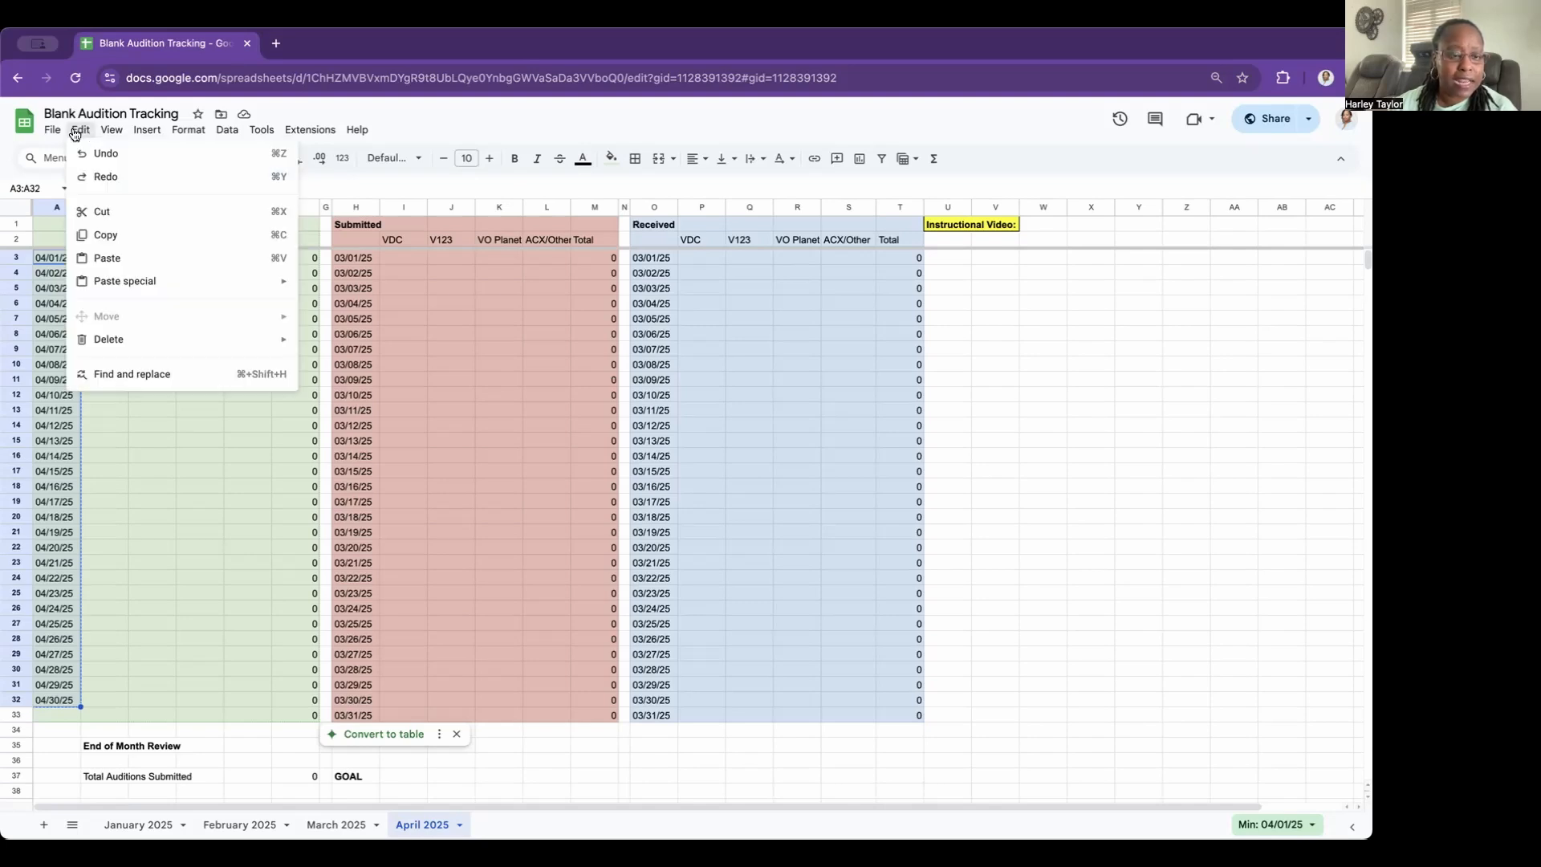
{"action": "left_click", "coordinate": [110, 233]}
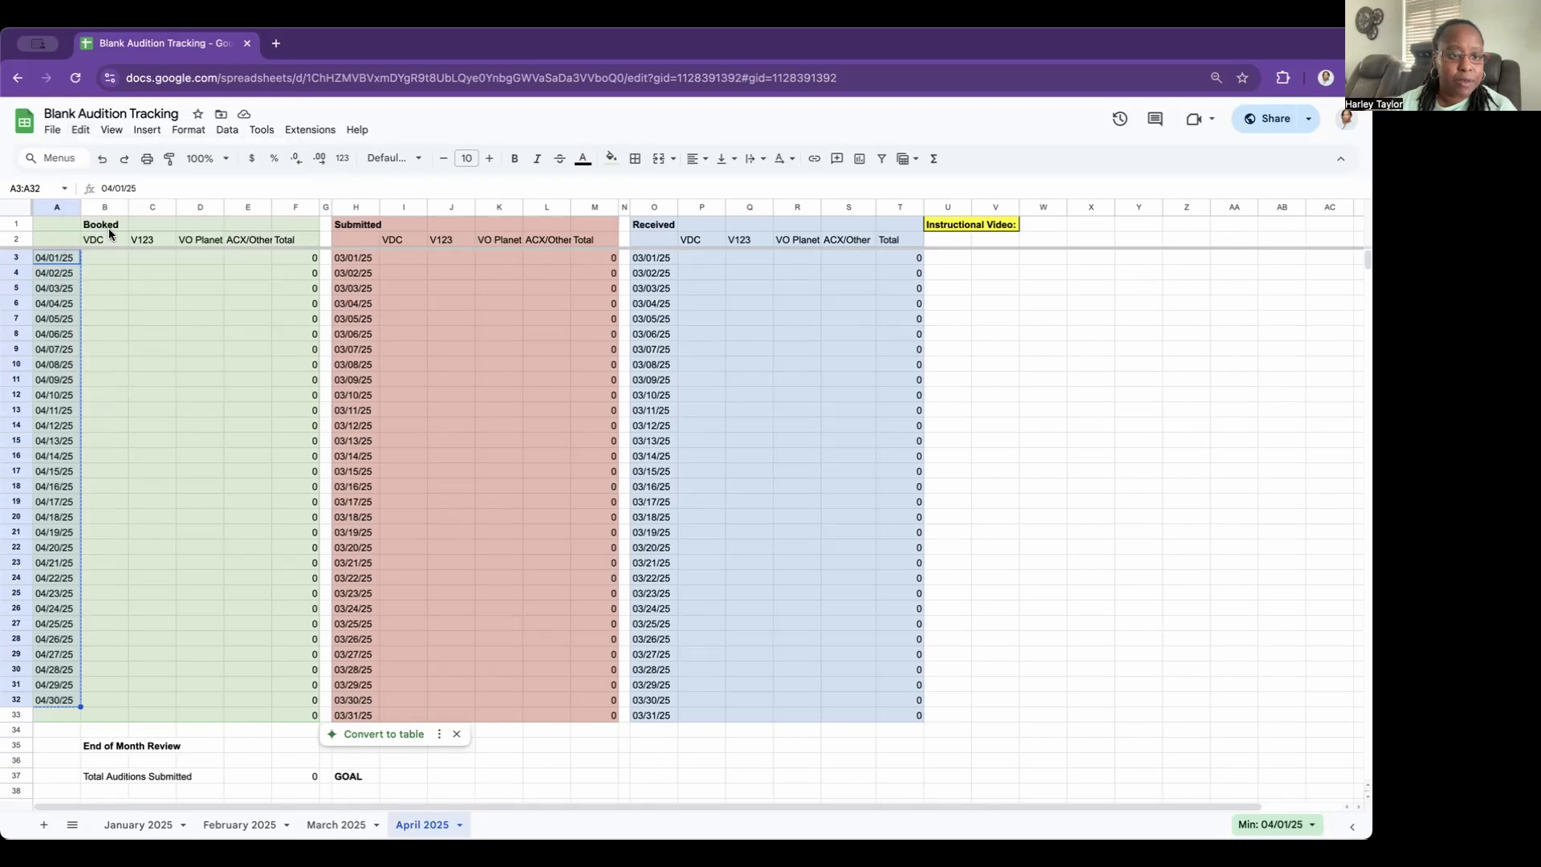
Step: Paste the copied April dates as values only into the Submitted section's date column, starting at H3
{"action": "left_click", "coordinate": [363, 256]}
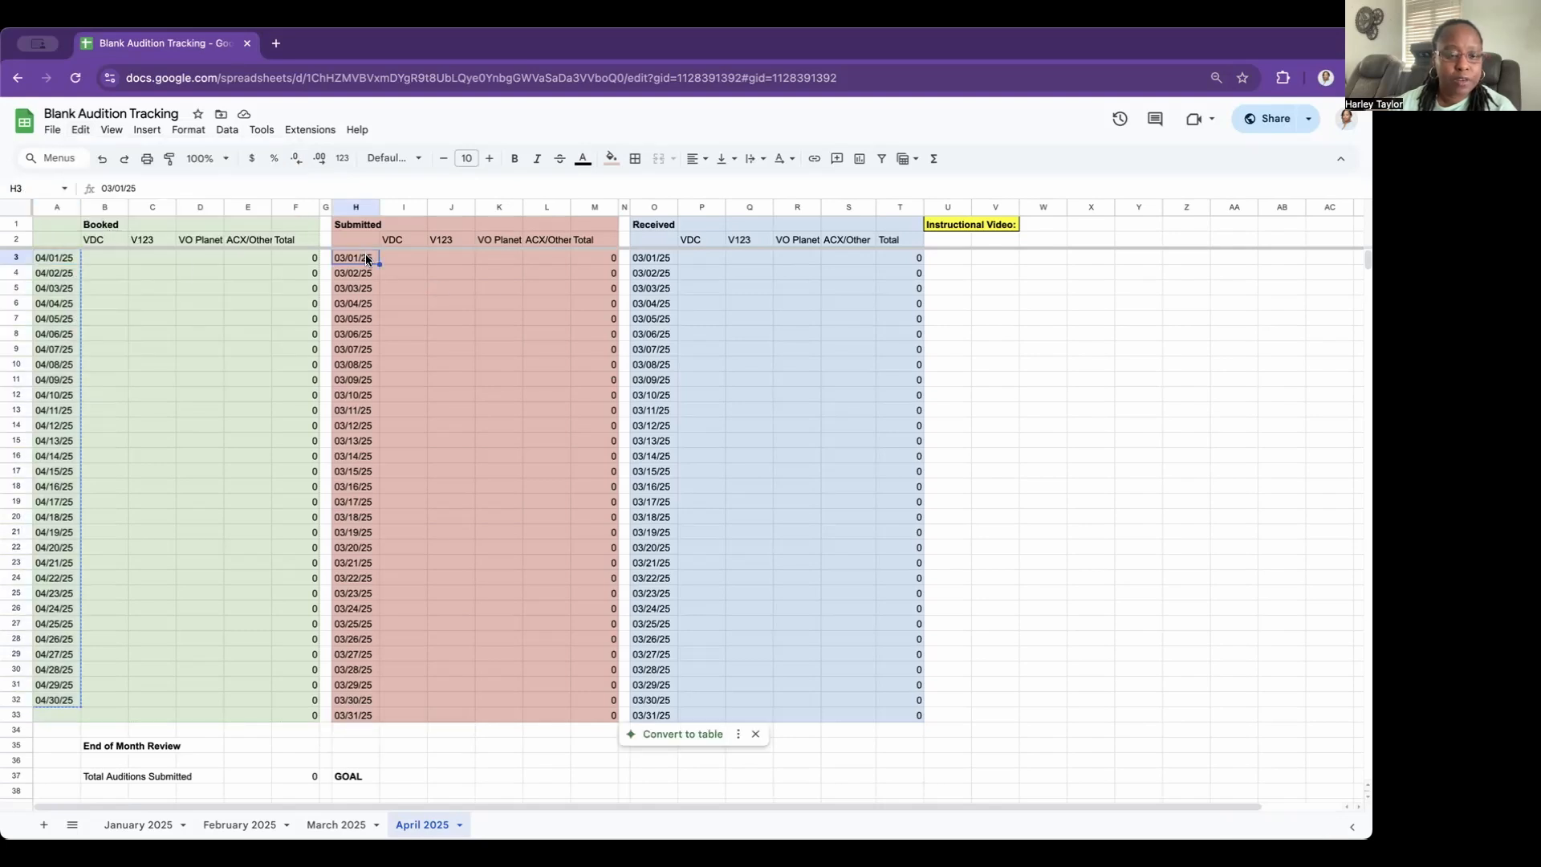
{"action": "right_click", "coordinate": [366, 256]}
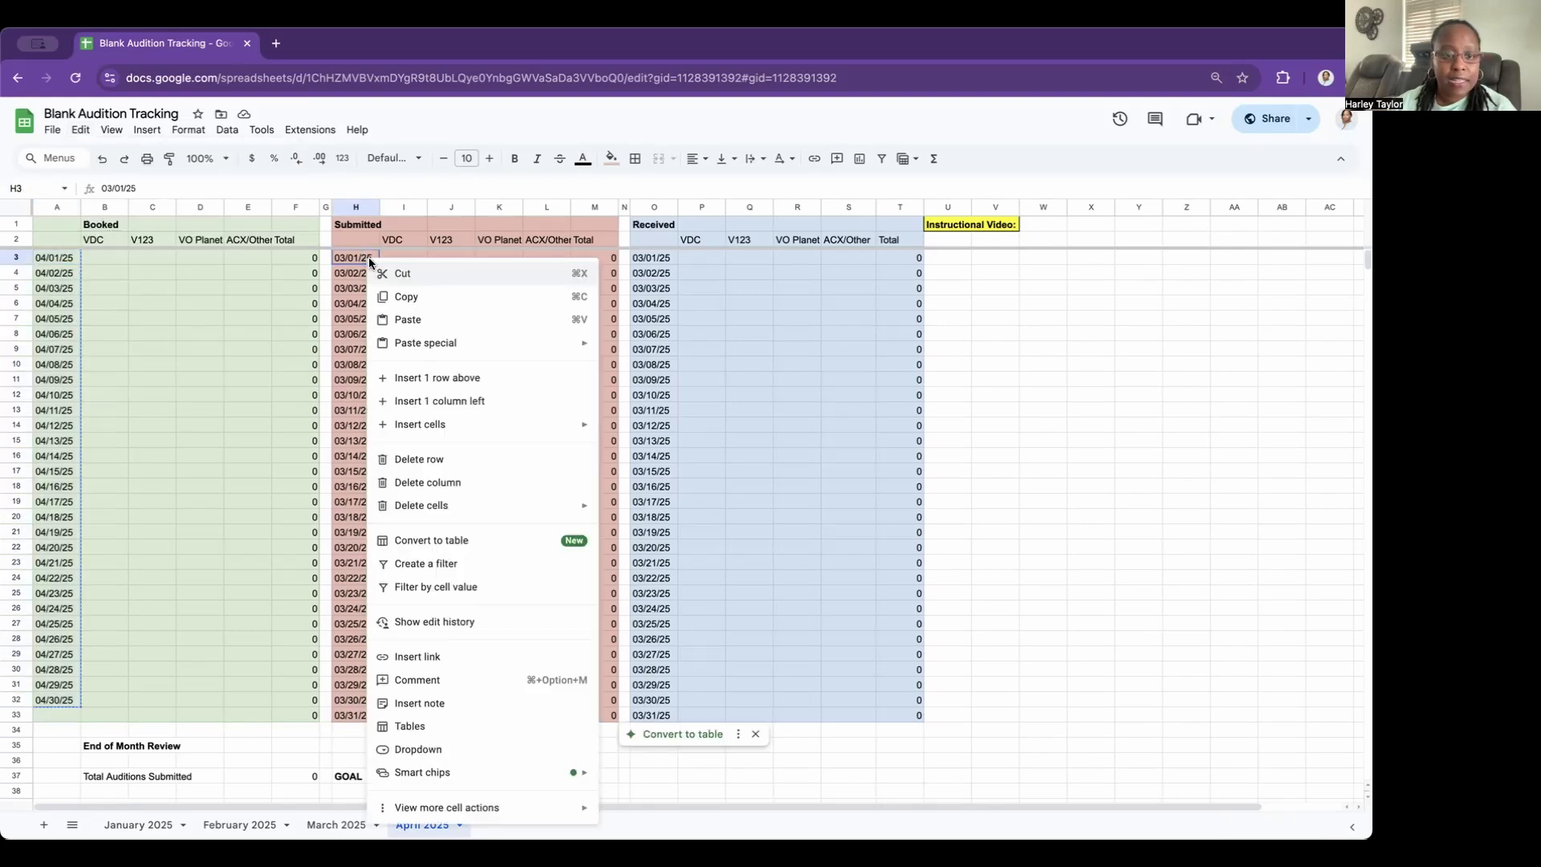
{"action": "mouse_move", "coordinate": [572, 346]}
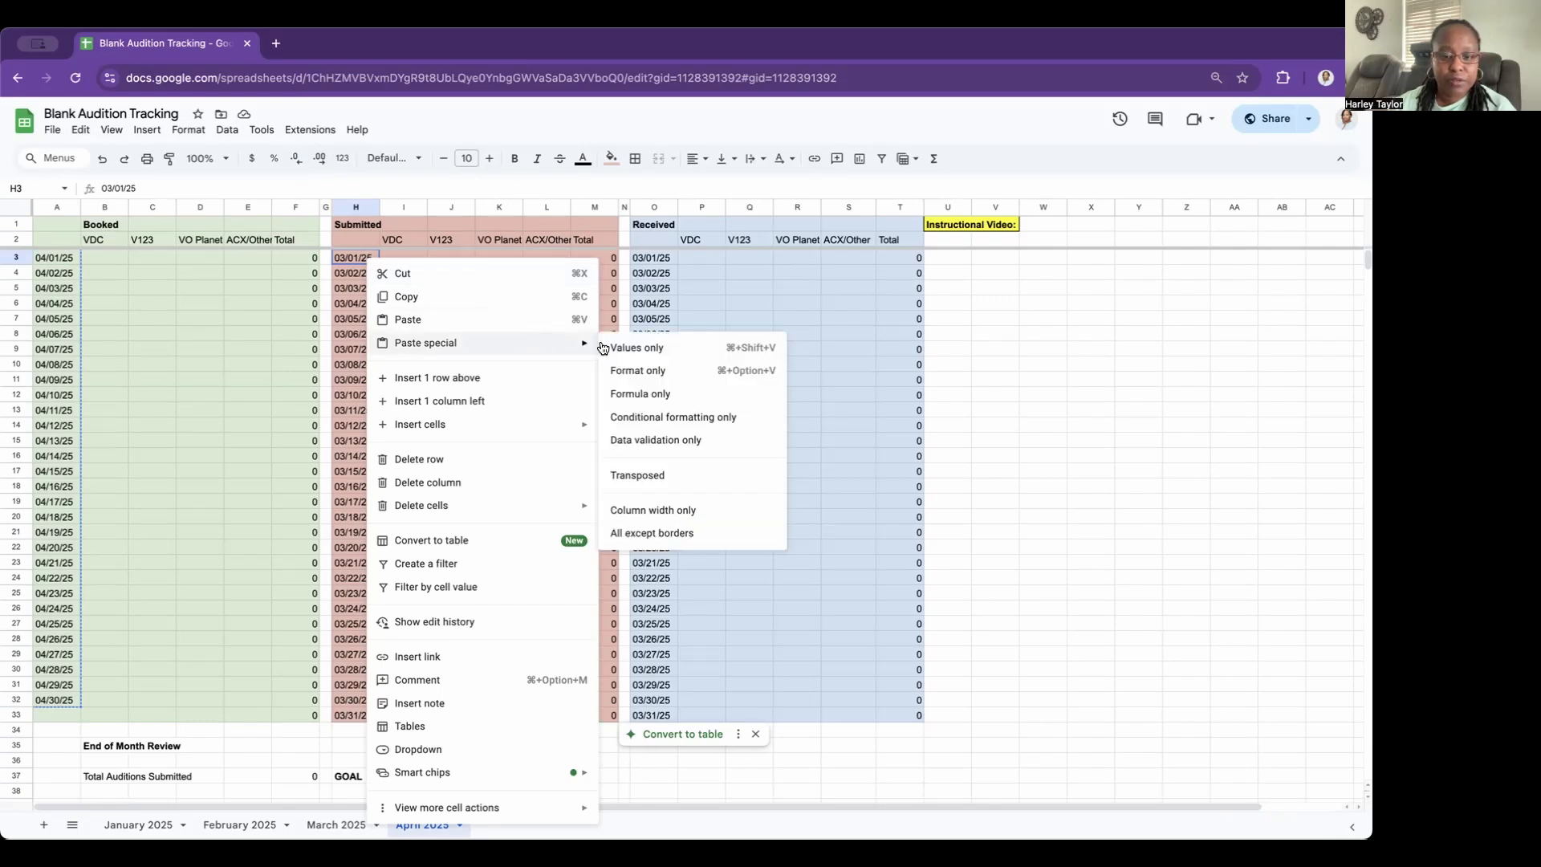
{"action": "left_click", "coordinate": [701, 349]}
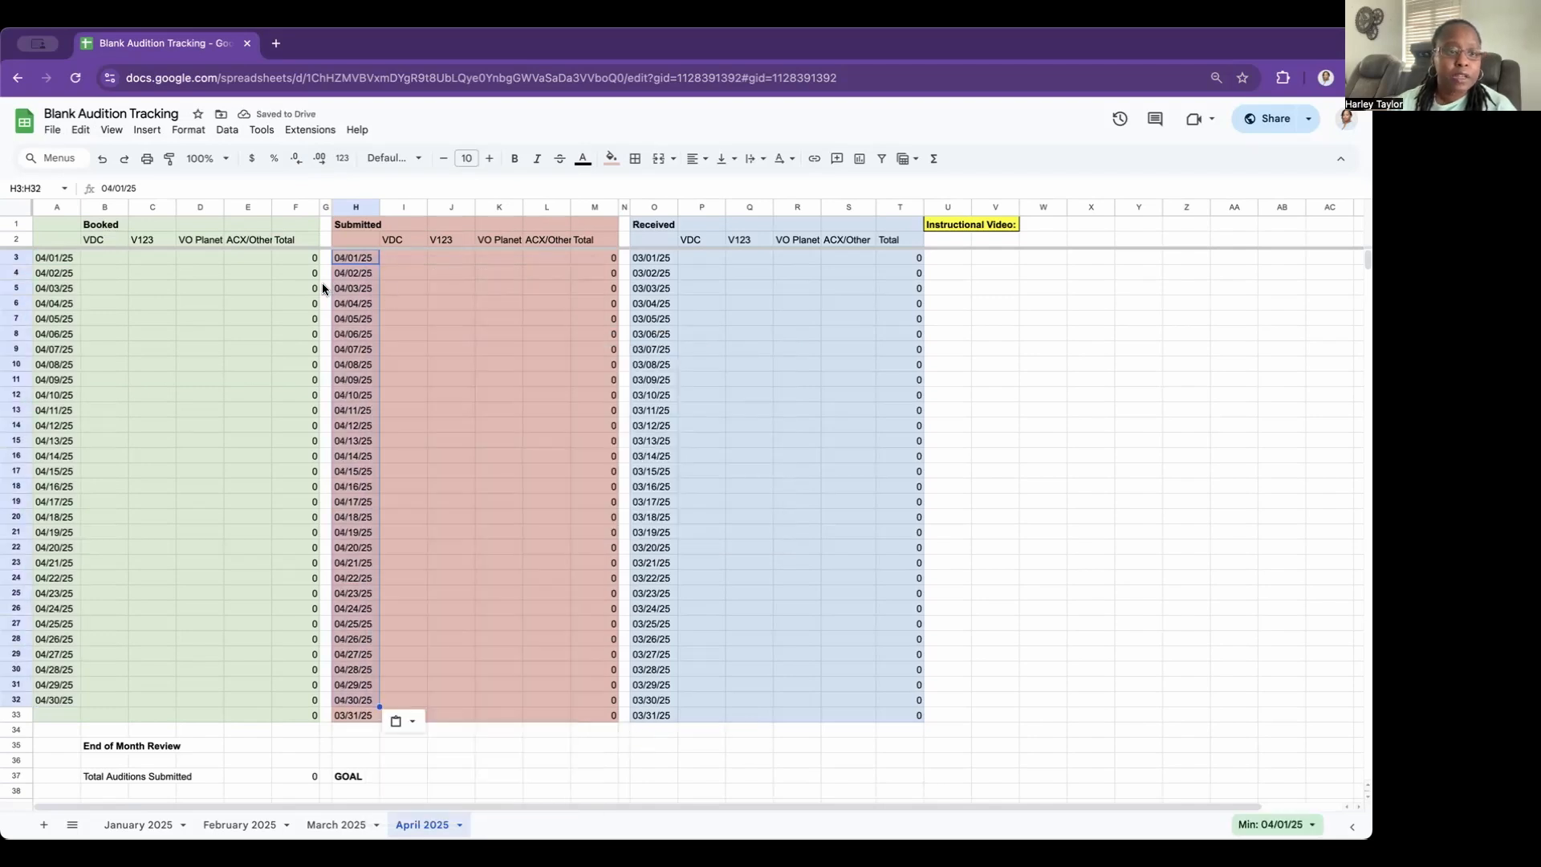
{"action": "left_click", "coordinate": [398, 256]}
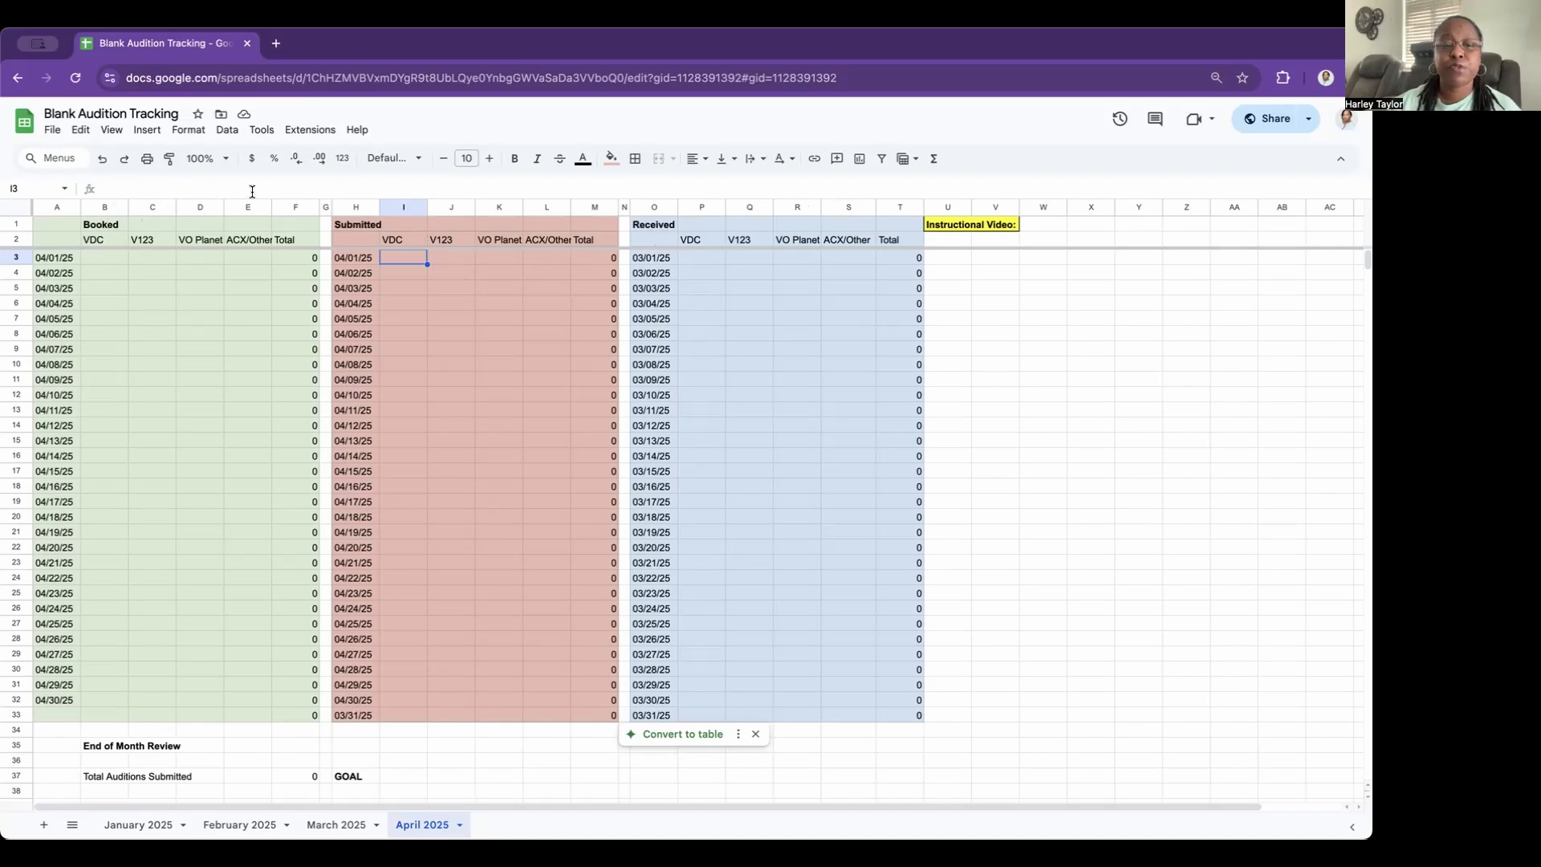
Step: Paste the April dates into the Received section from O3 and clear the leftover 03/31/25 dates in H33 and O33
{"action": "left_click", "coordinate": [363, 257]}
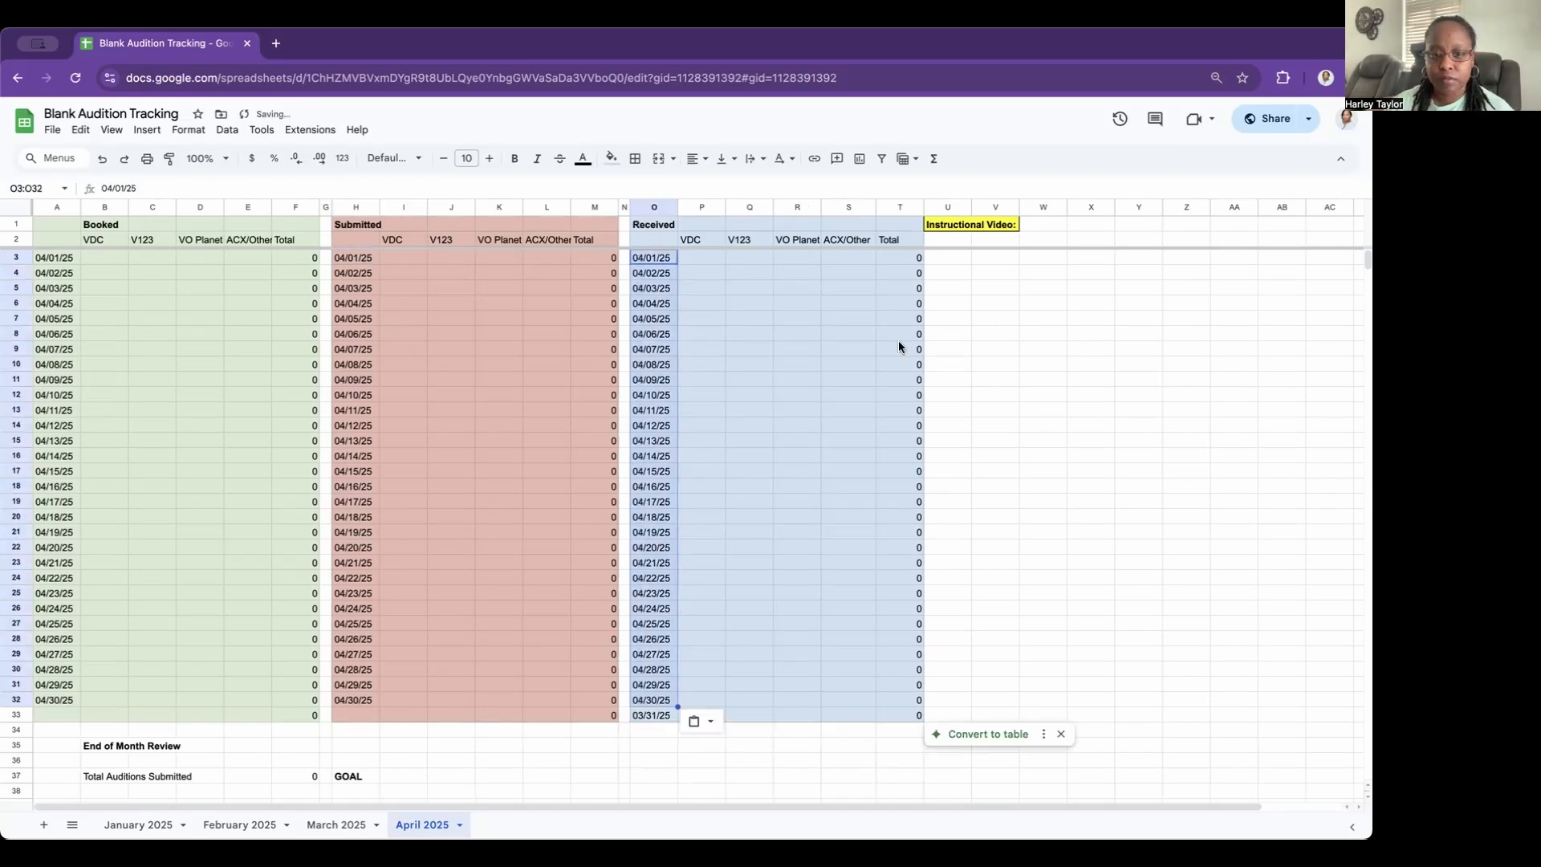
{"action": "left_click", "coordinate": [642, 713]}
{"action": "key", "text": "Delete"}
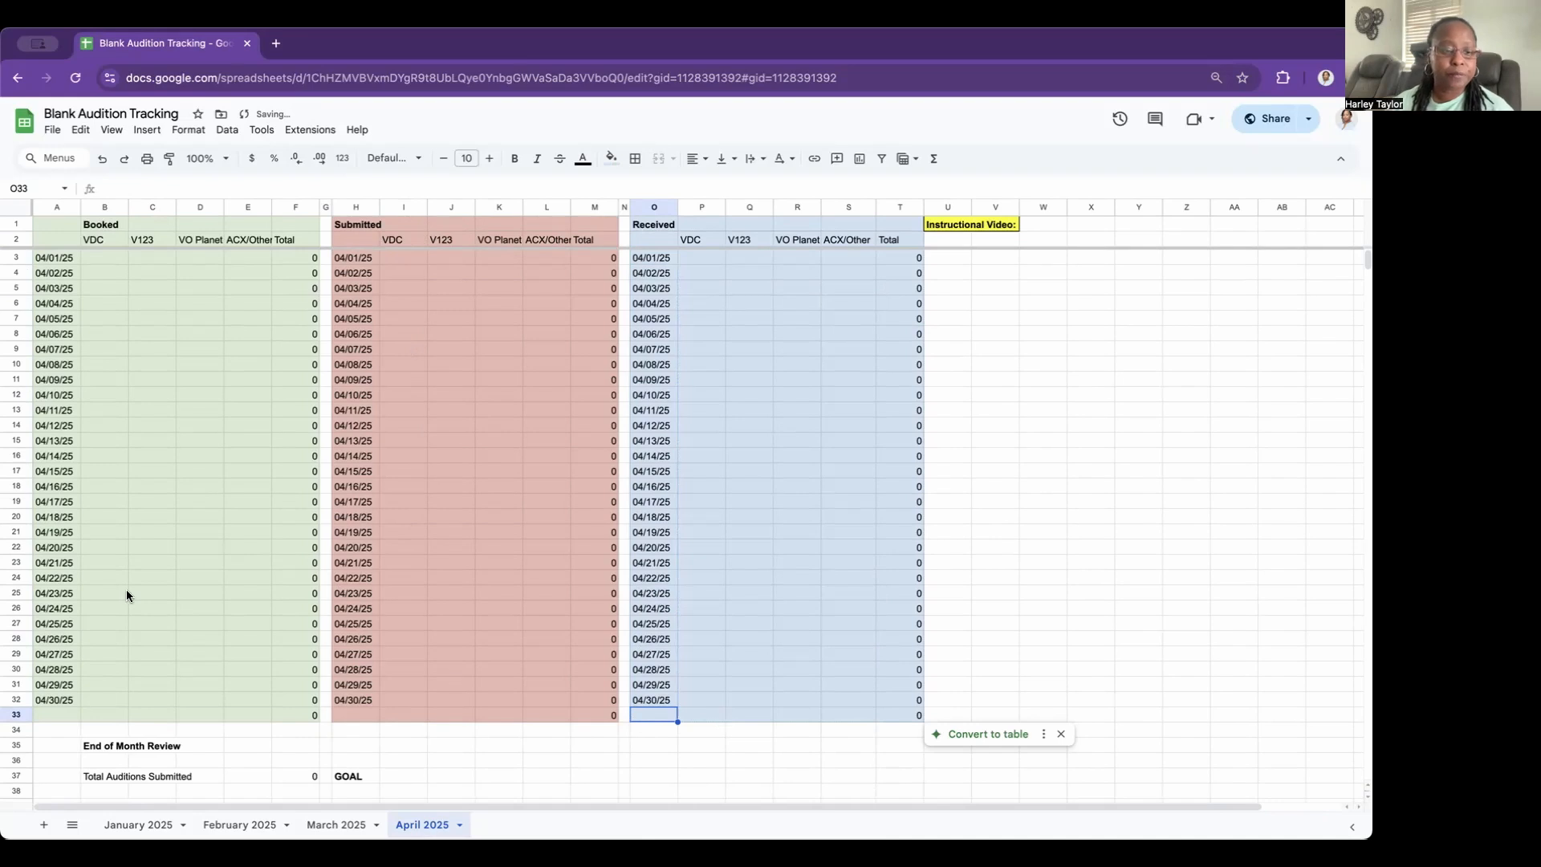
{"action": "left_click", "coordinate": [336, 824]}
{"action": "left_click", "coordinate": [421, 819]}
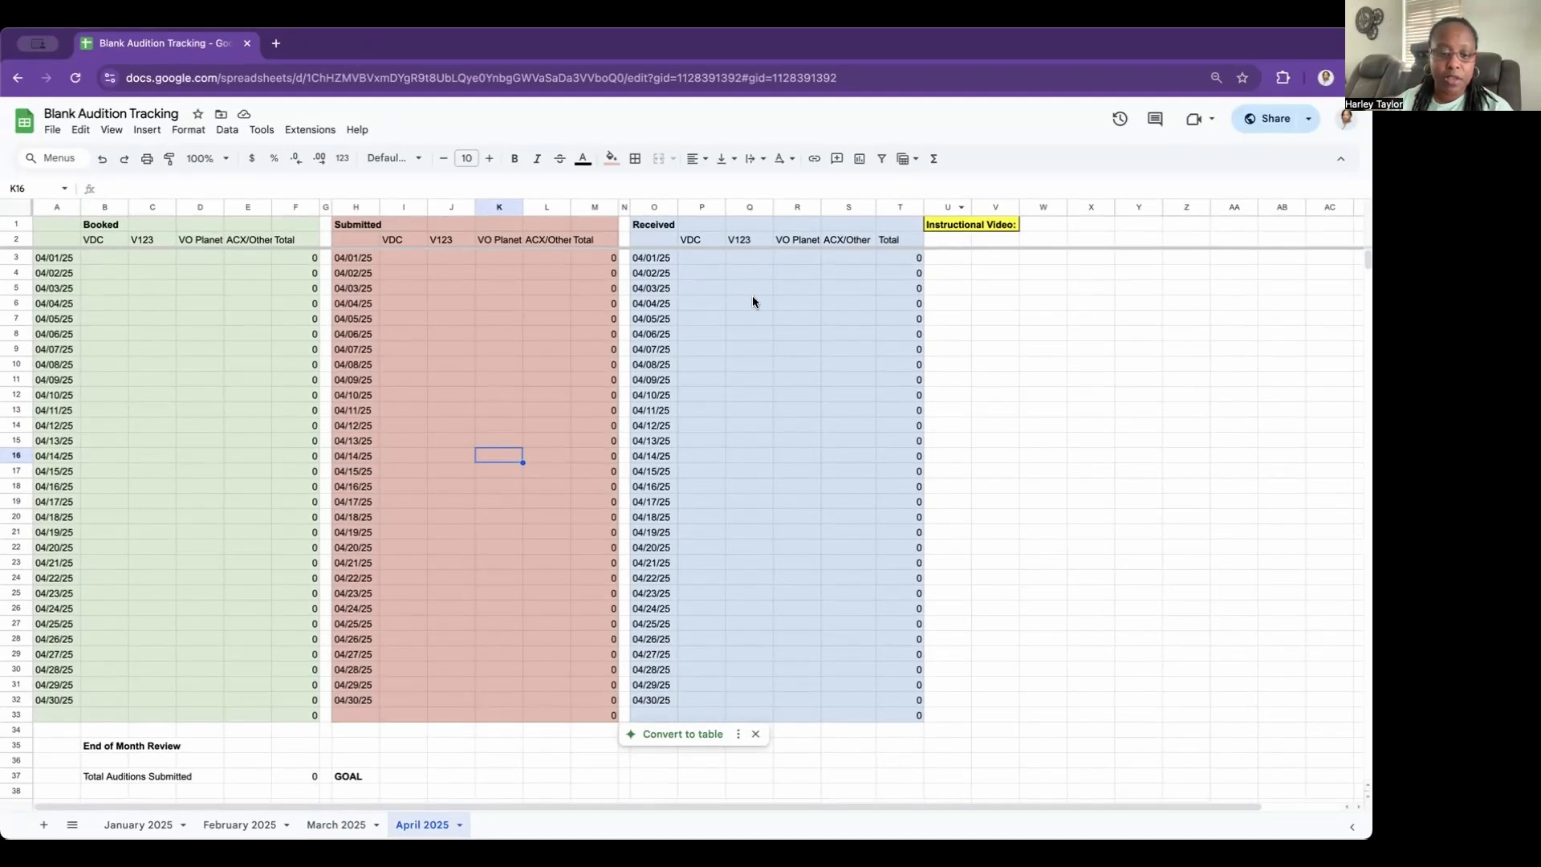
{"action": "left_click", "coordinate": [406, 272]}
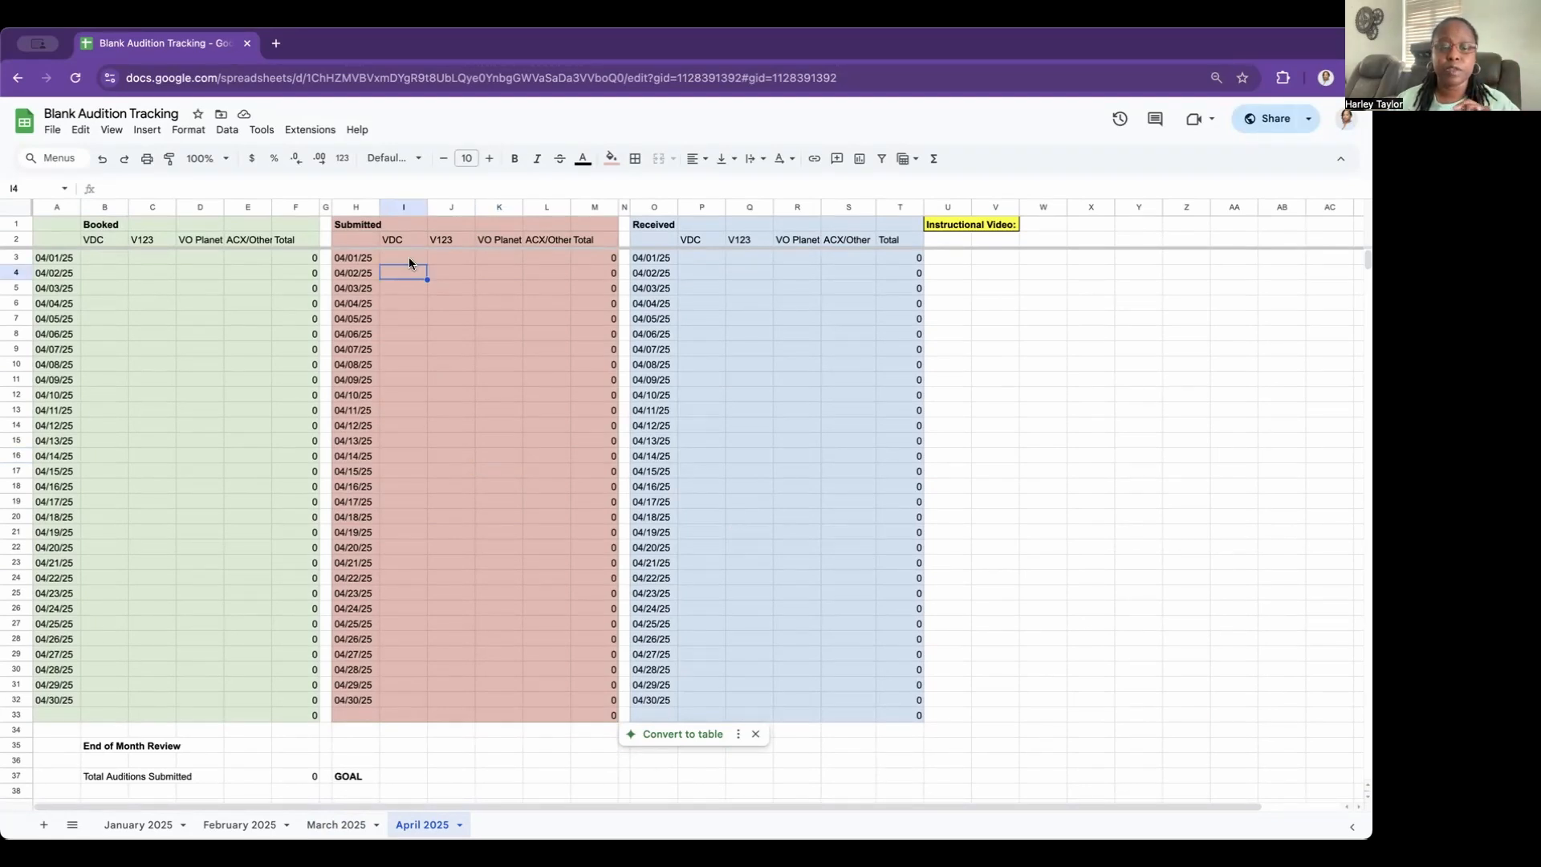
Step: Clear the contents of the Submitted section's audition entry cells, I3:L32
{"action": "left_click", "coordinate": [409, 258]}
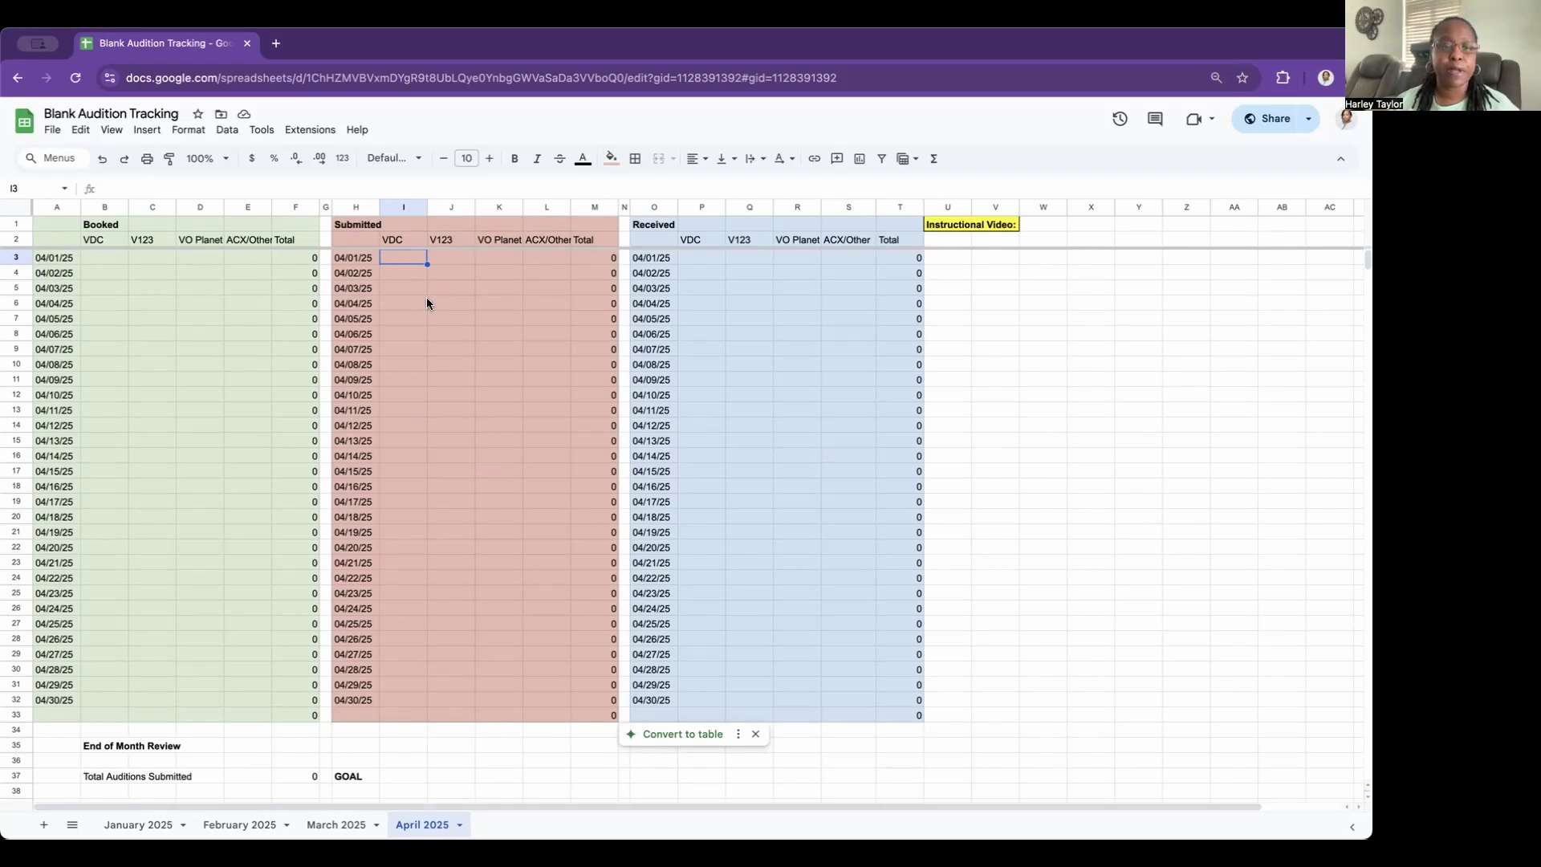
{"action": "left_click_drag", "start_coordinate": [409, 257], "coordinate": [559, 703]}
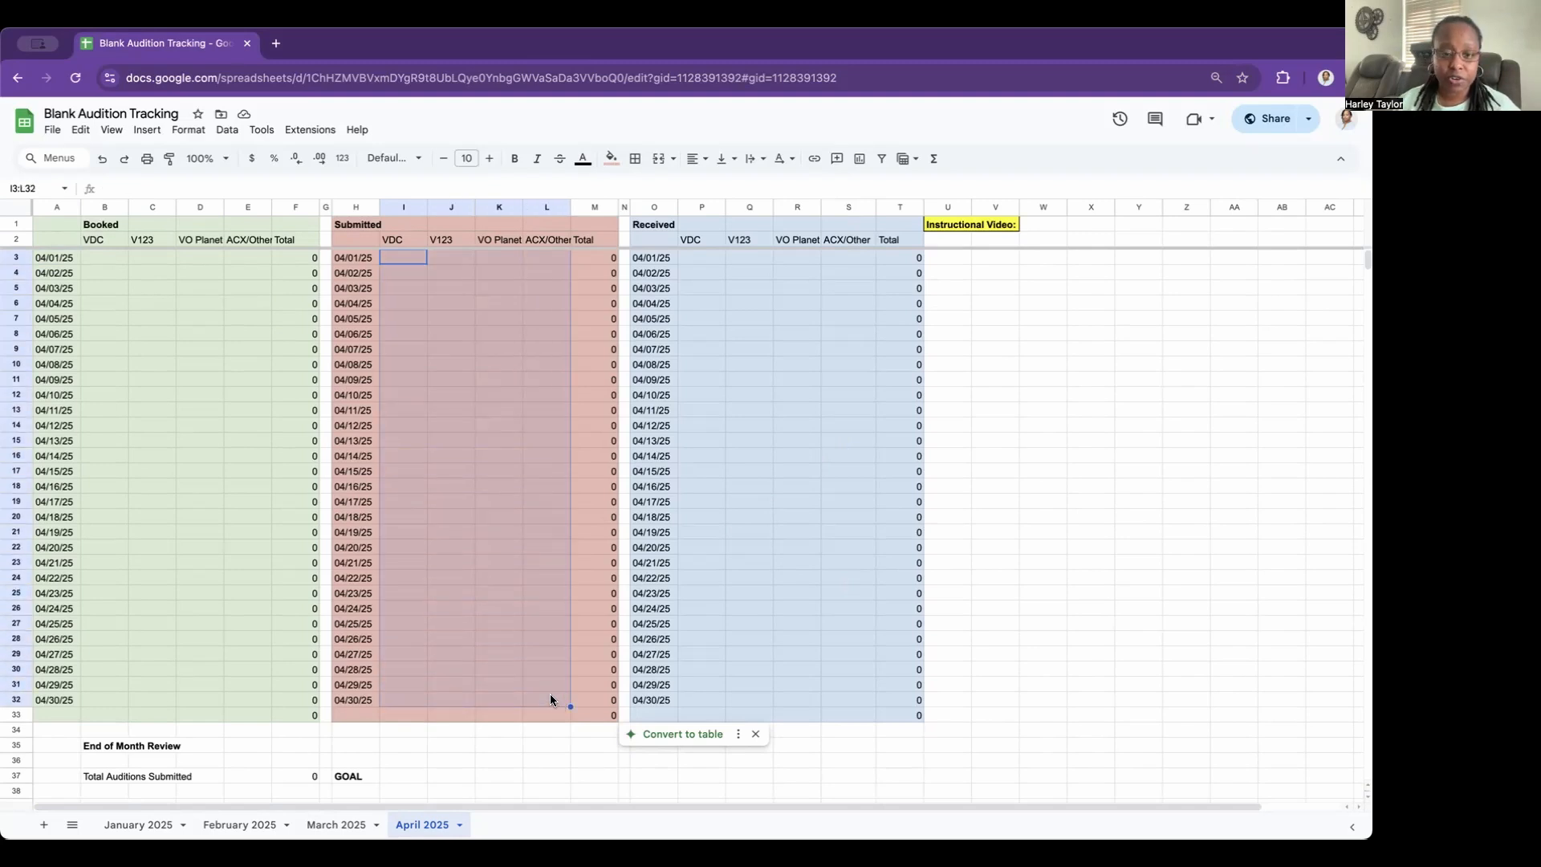
{"action": "key", "text": "Delete"}
{"action": "left_click", "coordinate": [514, 261]}
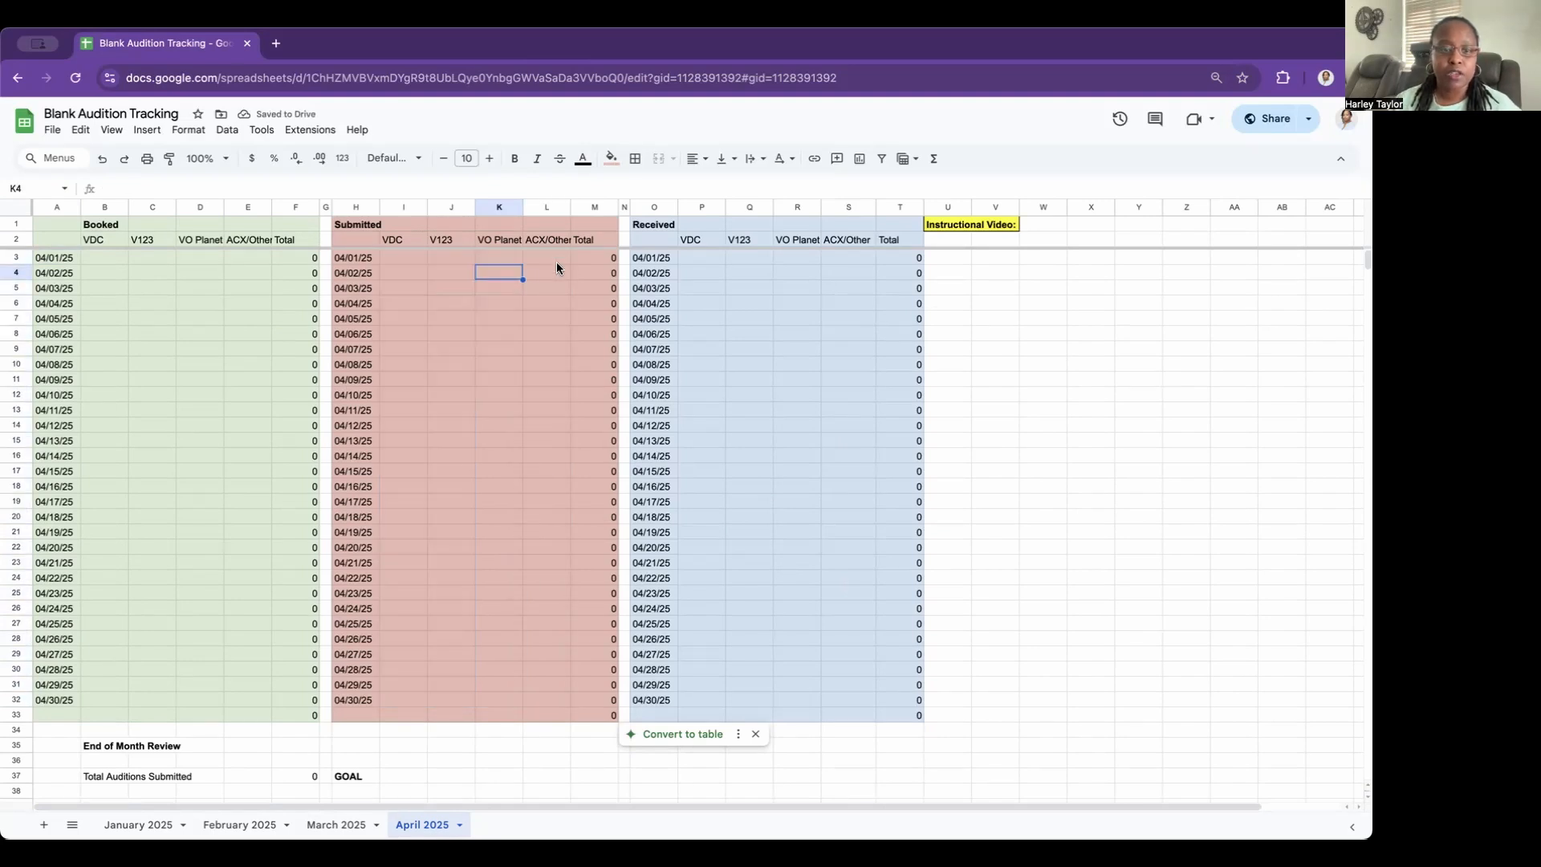
Step: Examine the daily total formulas in the Submitted section's Total column, starting with M3
{"action": "left_click", "coordinate": [604, 258]}
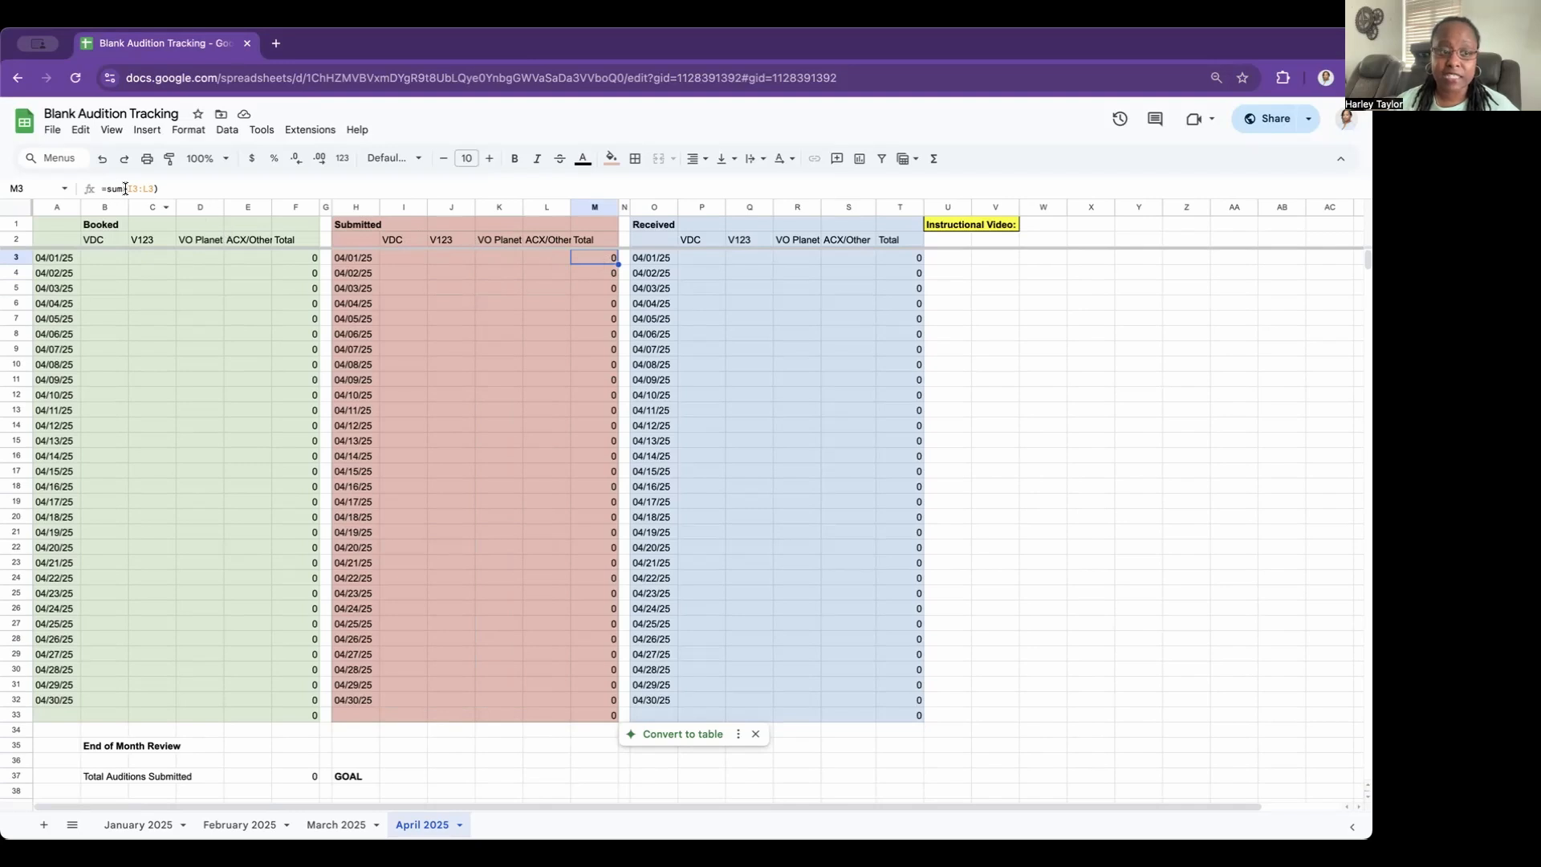
{"action": "left_click", "coordinate": [403, 257]}
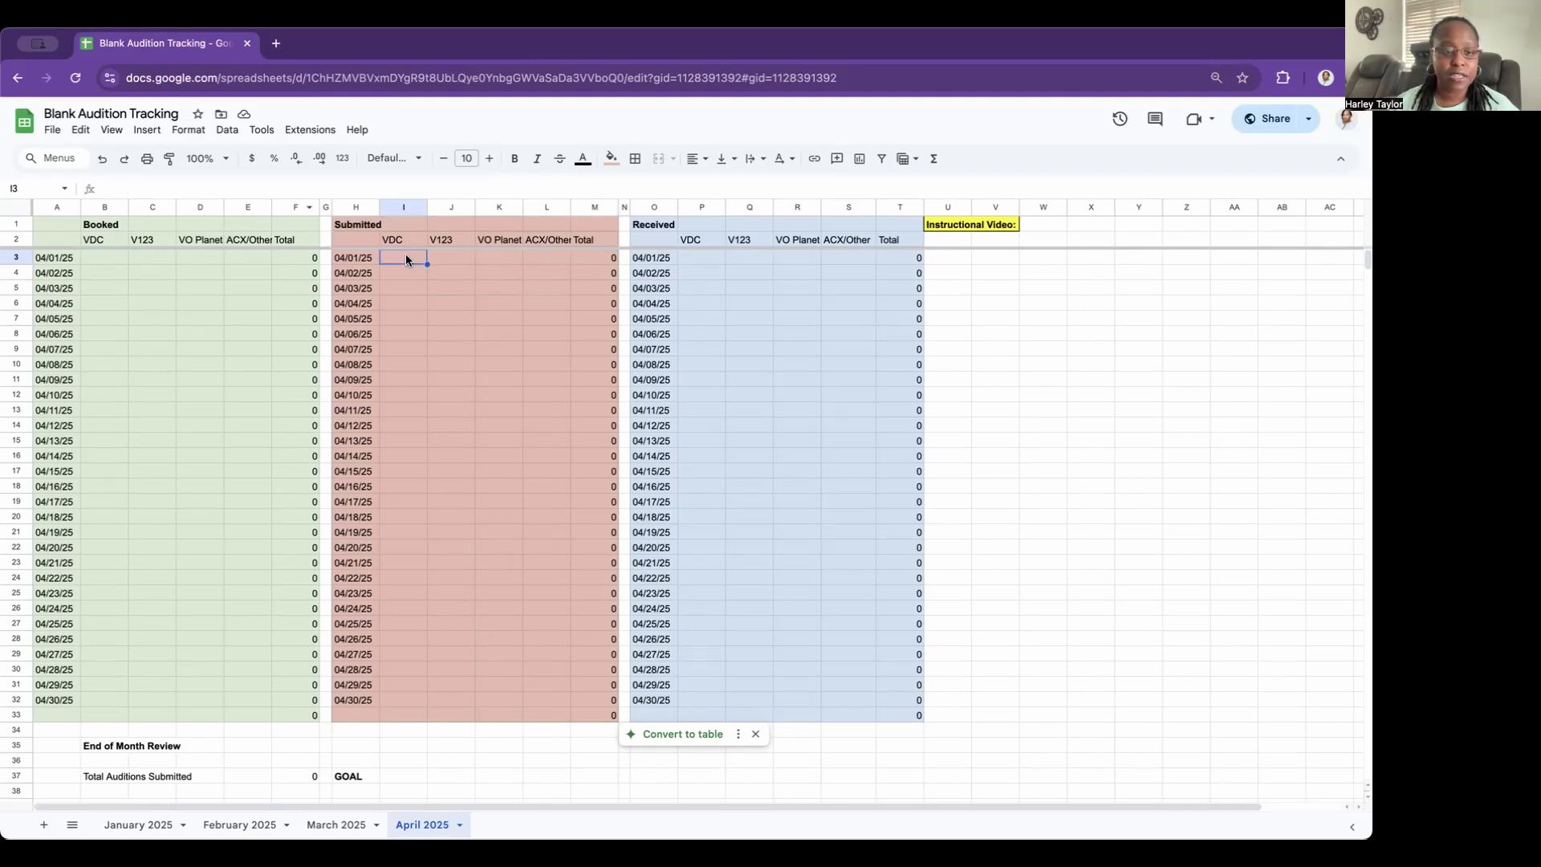
{"action": "left_click", "coordinate": [614, 256]}
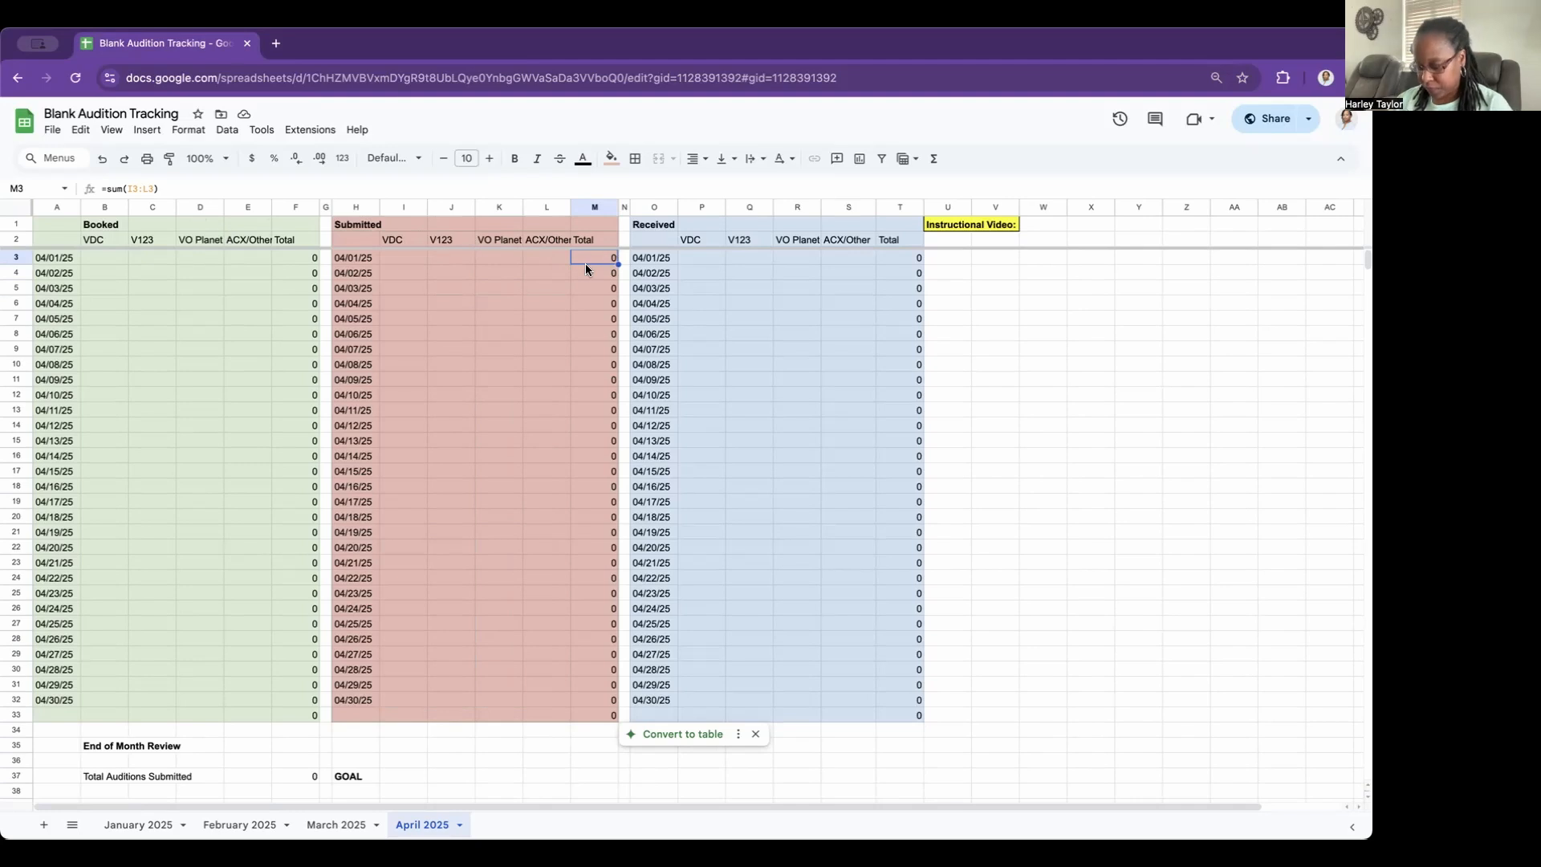
{"action": "left_click", "coordinate": [185, 187]}
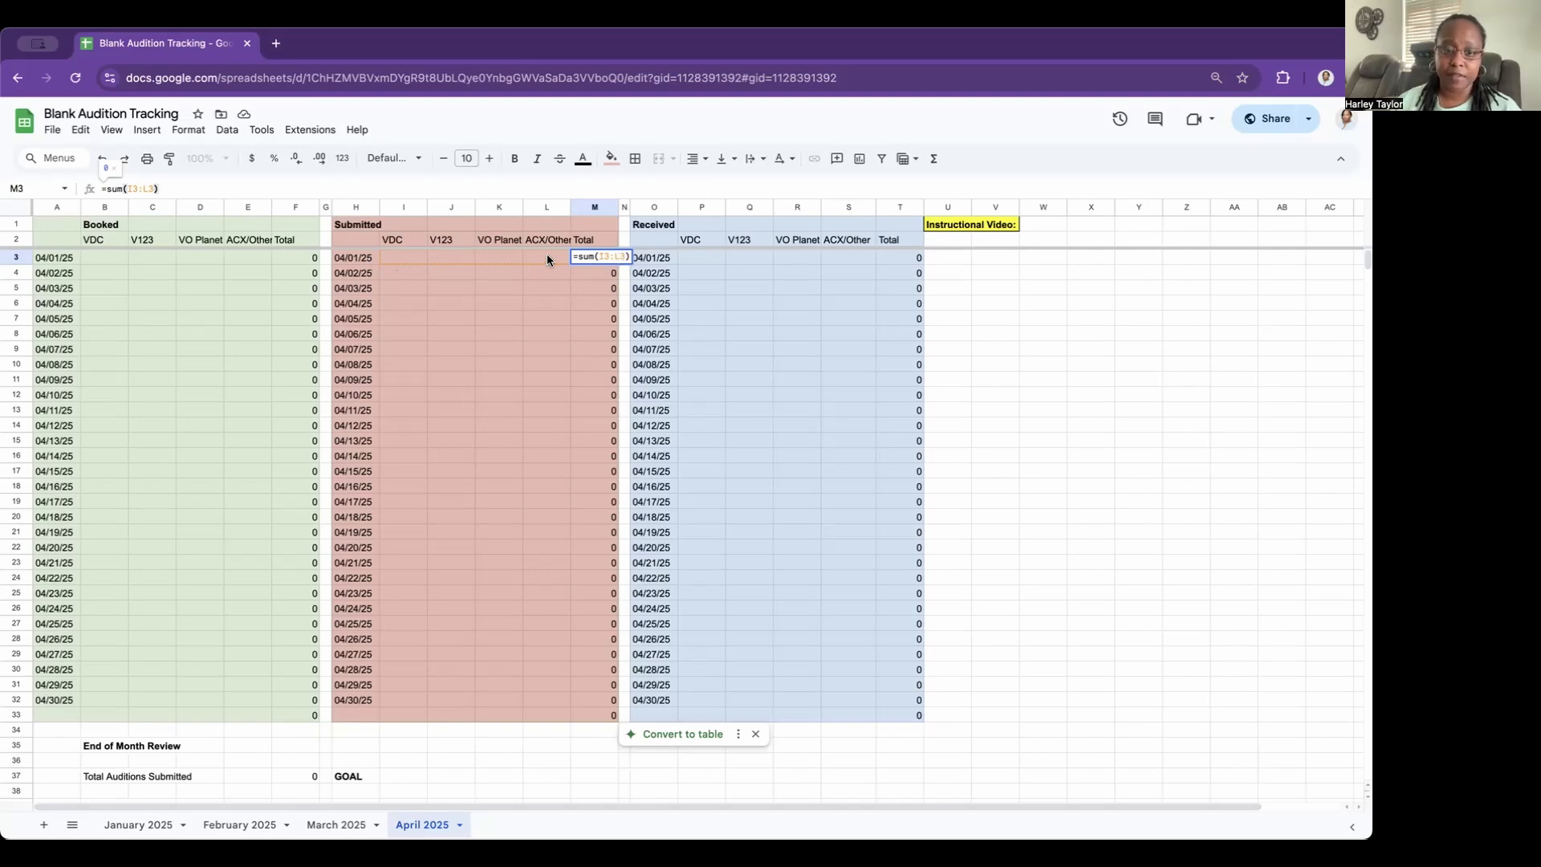
{"action": "left_click", "coordinate": [593, 288]}
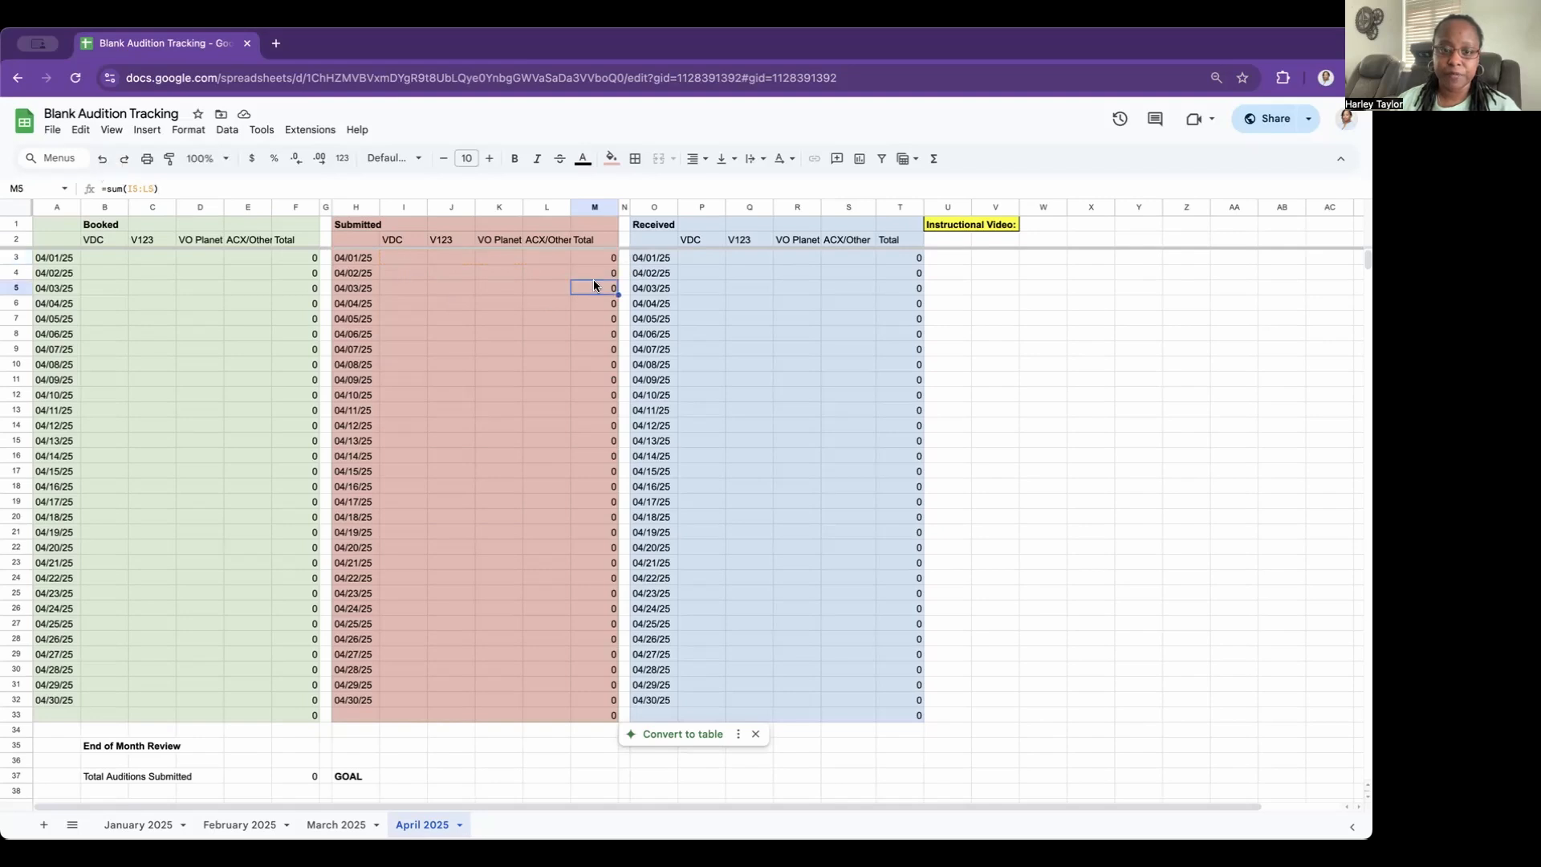
{"action": "left_click", "coordinate": [603, 259]}
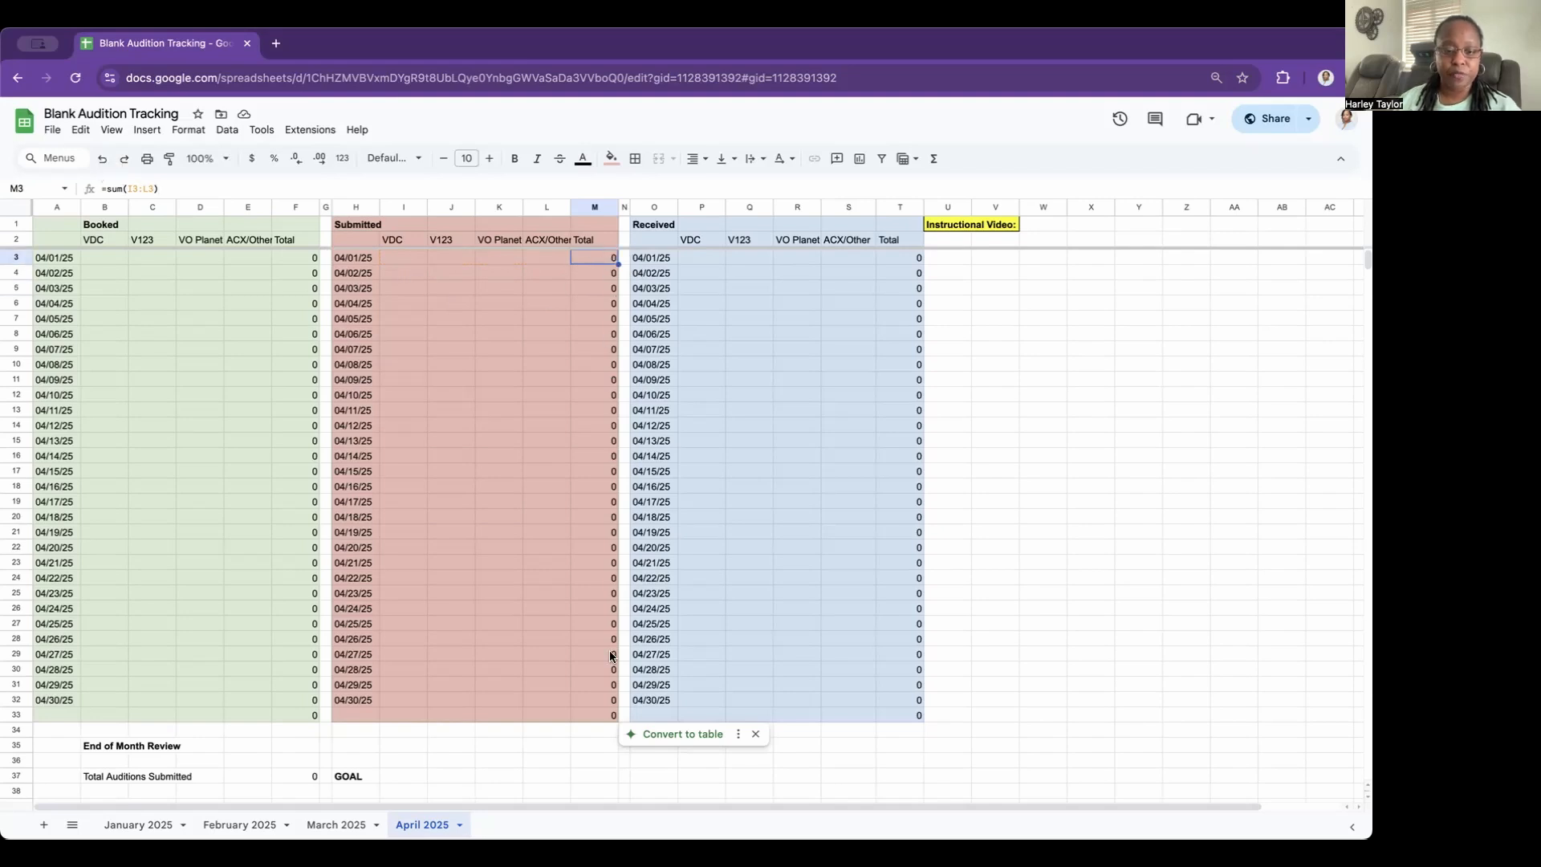
Step: Examine the End of Month Review formulas for Total Auditions Submitted, Jobs Booked and Booked Ratio in F37, F39 and F40
{"action": "scroll", "coordinate": [569, 671], "scroll_direction": "down", "scroll_amount": 3}
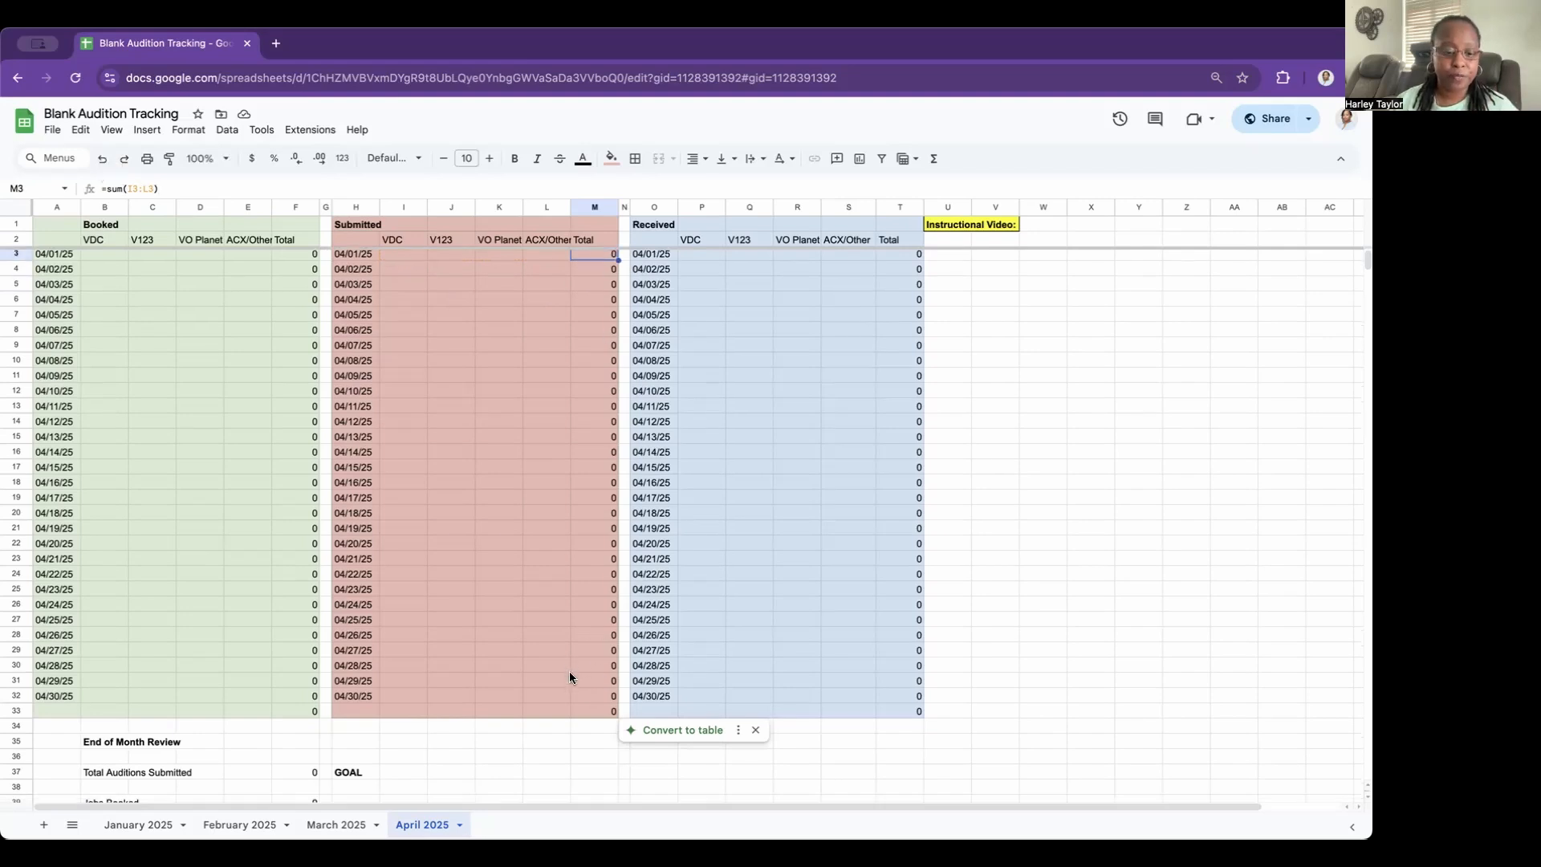
{"action": "scroll", "coordinate": [297, 706], "scroll_direction": "up", "scroll_amount": 1}
{"action": "left_click", "coordinate": [286, 701]}
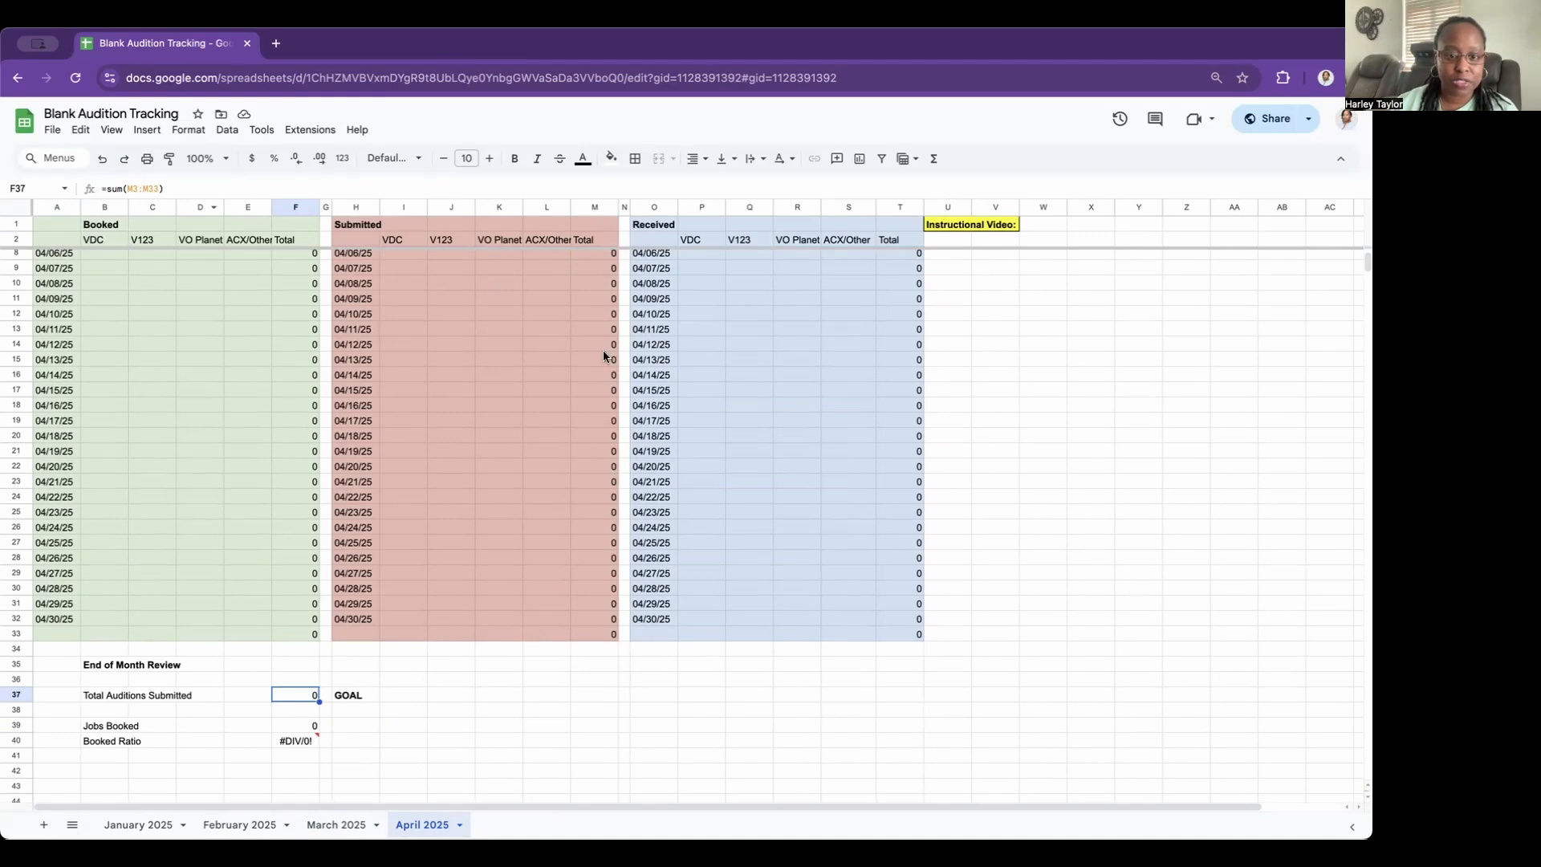
{"action": "left_click", "coordinate": [115, 711]}
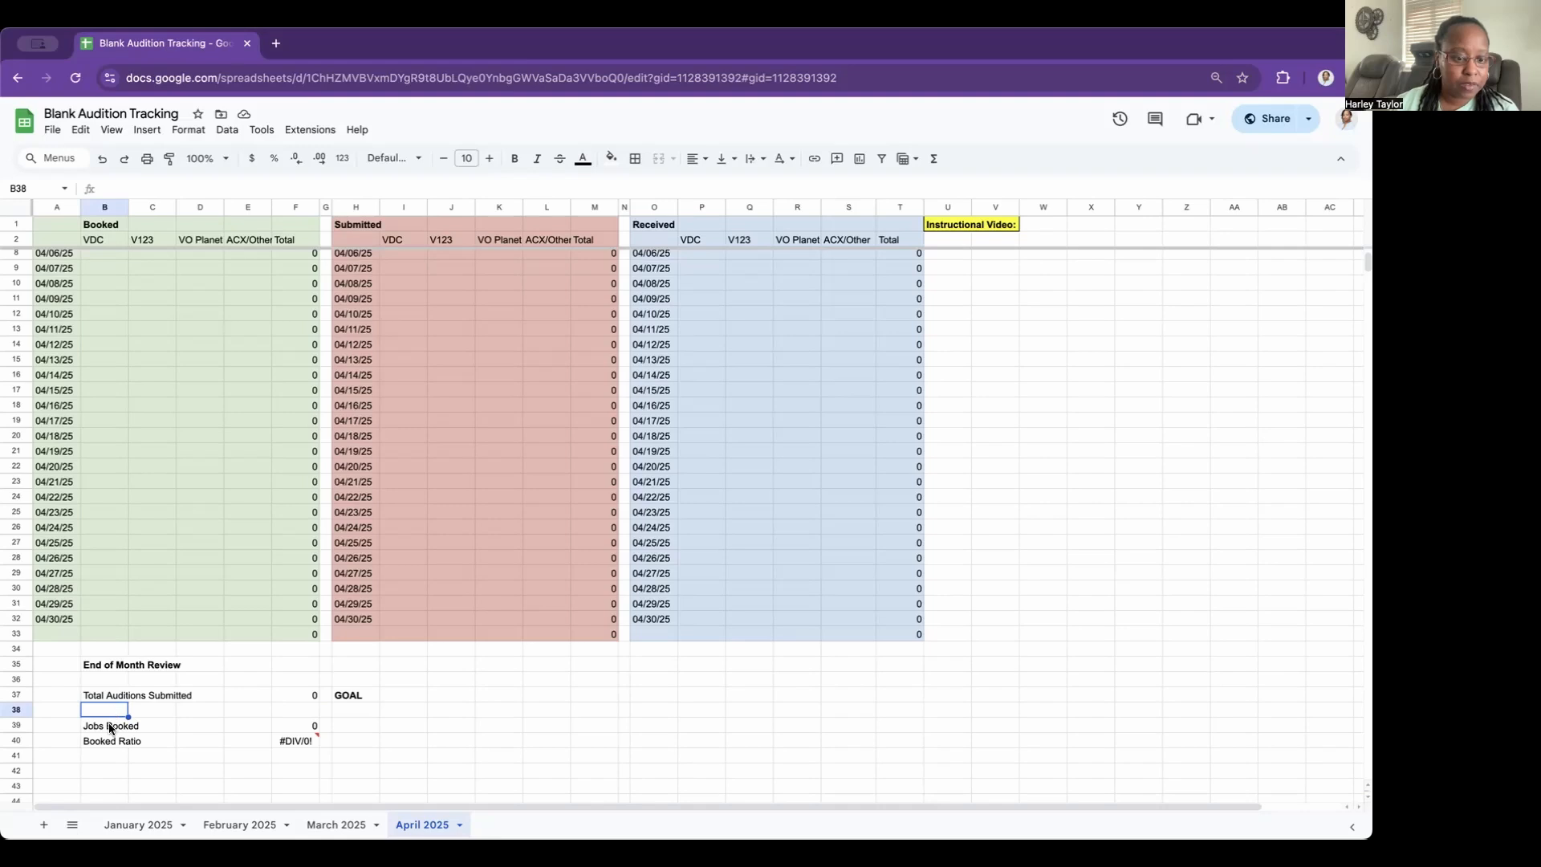
{"action": "left_click", "coordinate": [110, 726]}
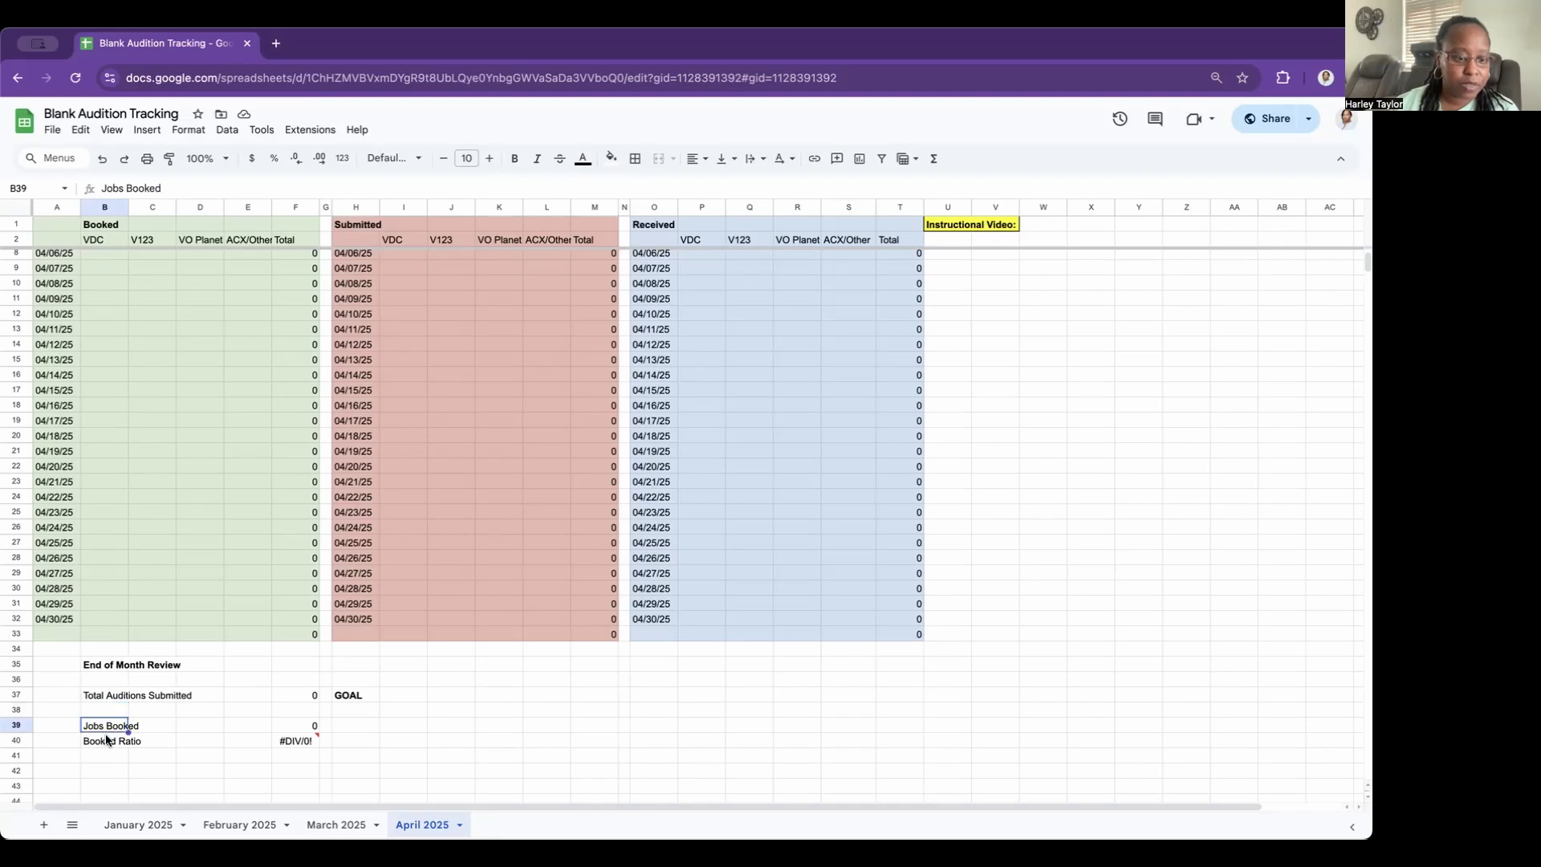
{"action": "left_click", "coordinate": [305, 729]}
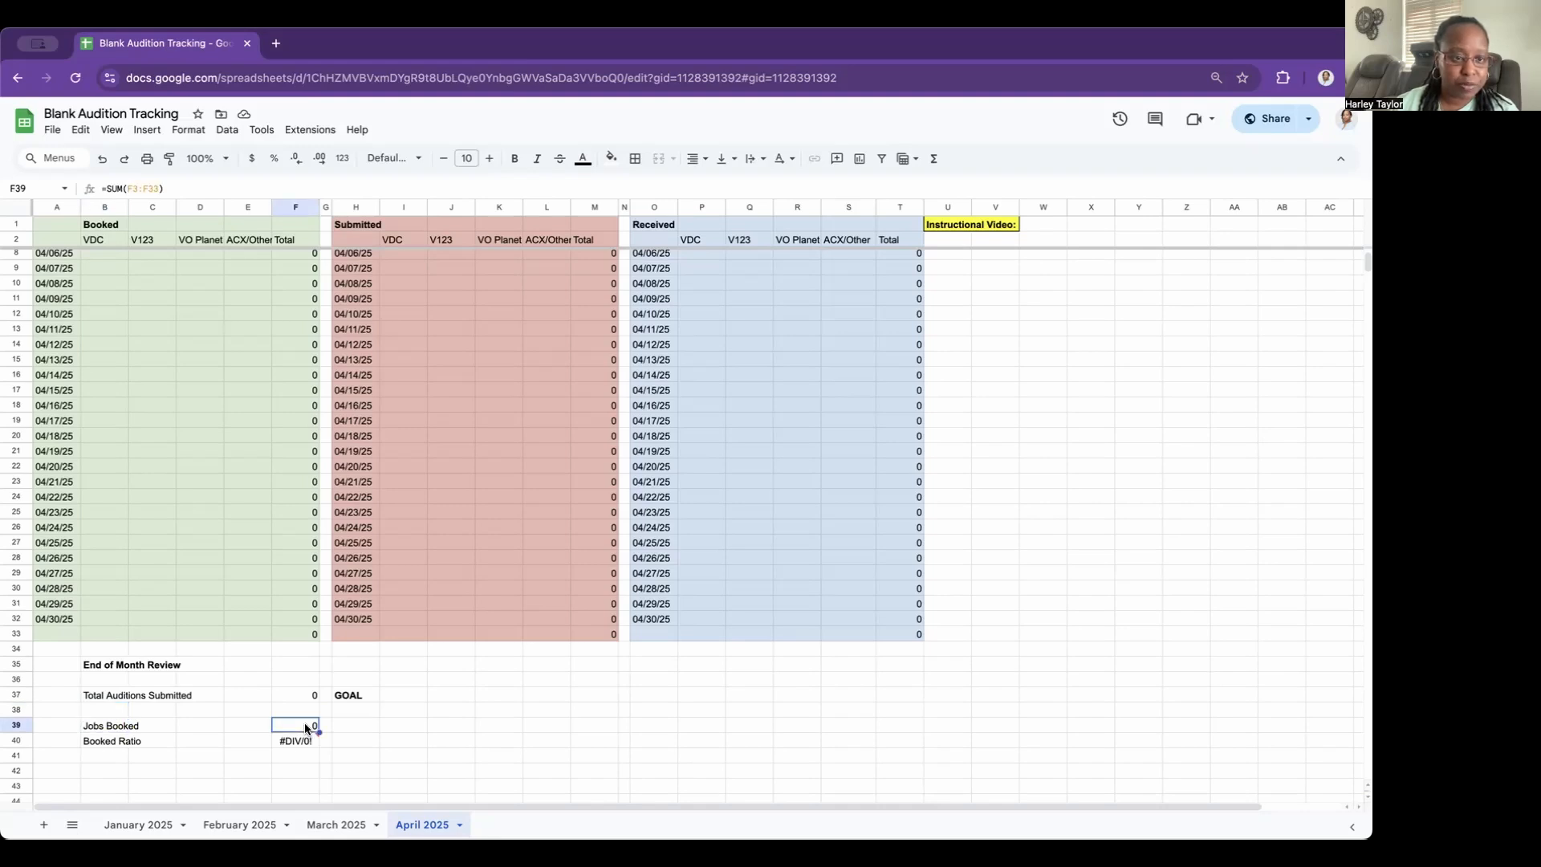
{"action": "left_click", "coordinate": [183, 185]}
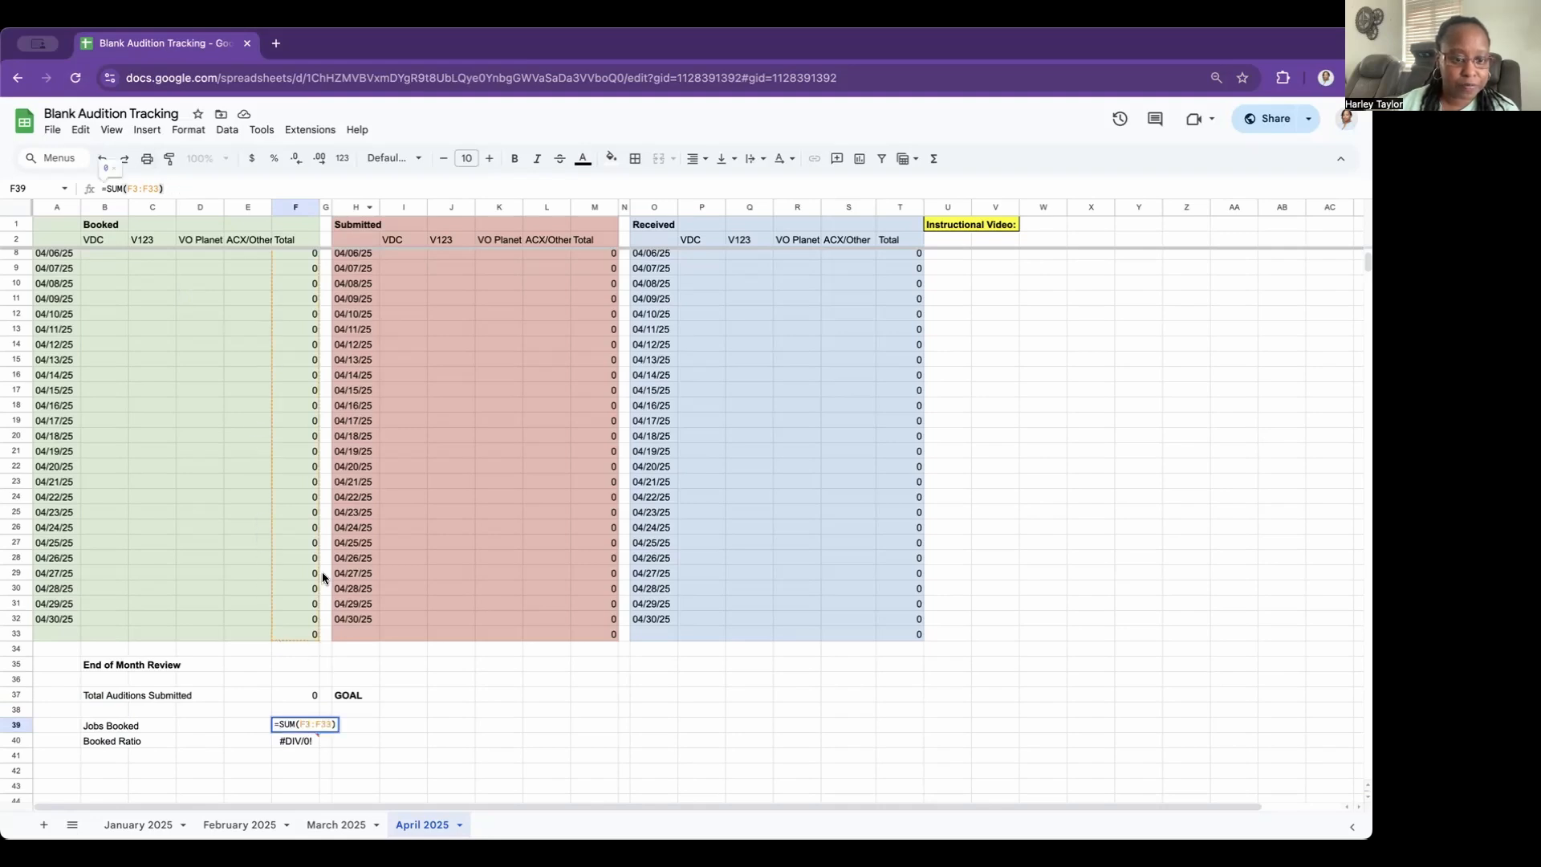
{"action": "left_click", "coordinate": [240, 736]}
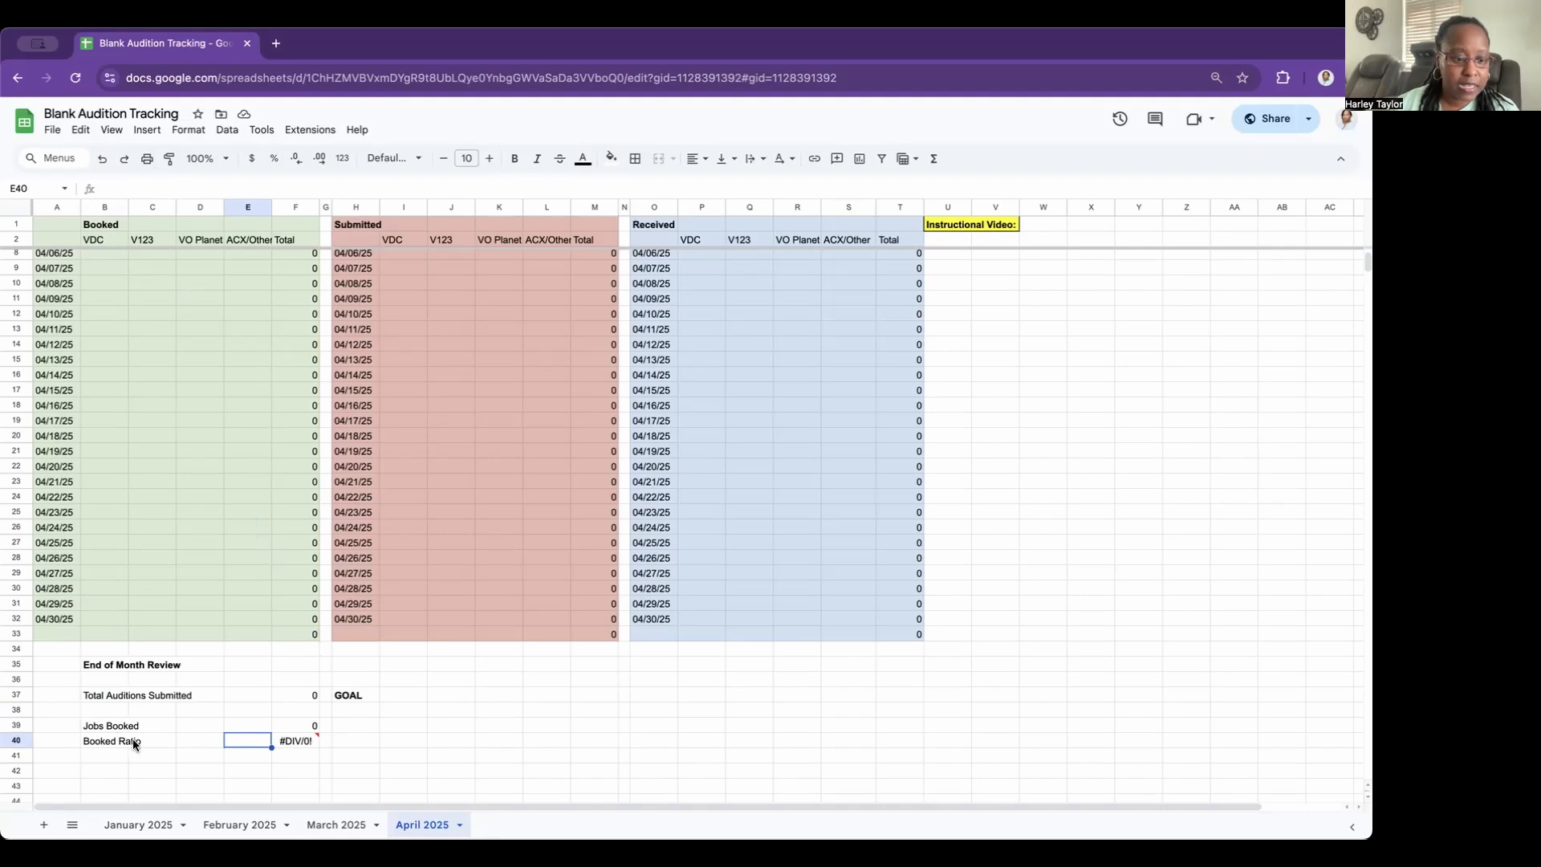
{"action": "left_click", "coordinate": [295, 738]}
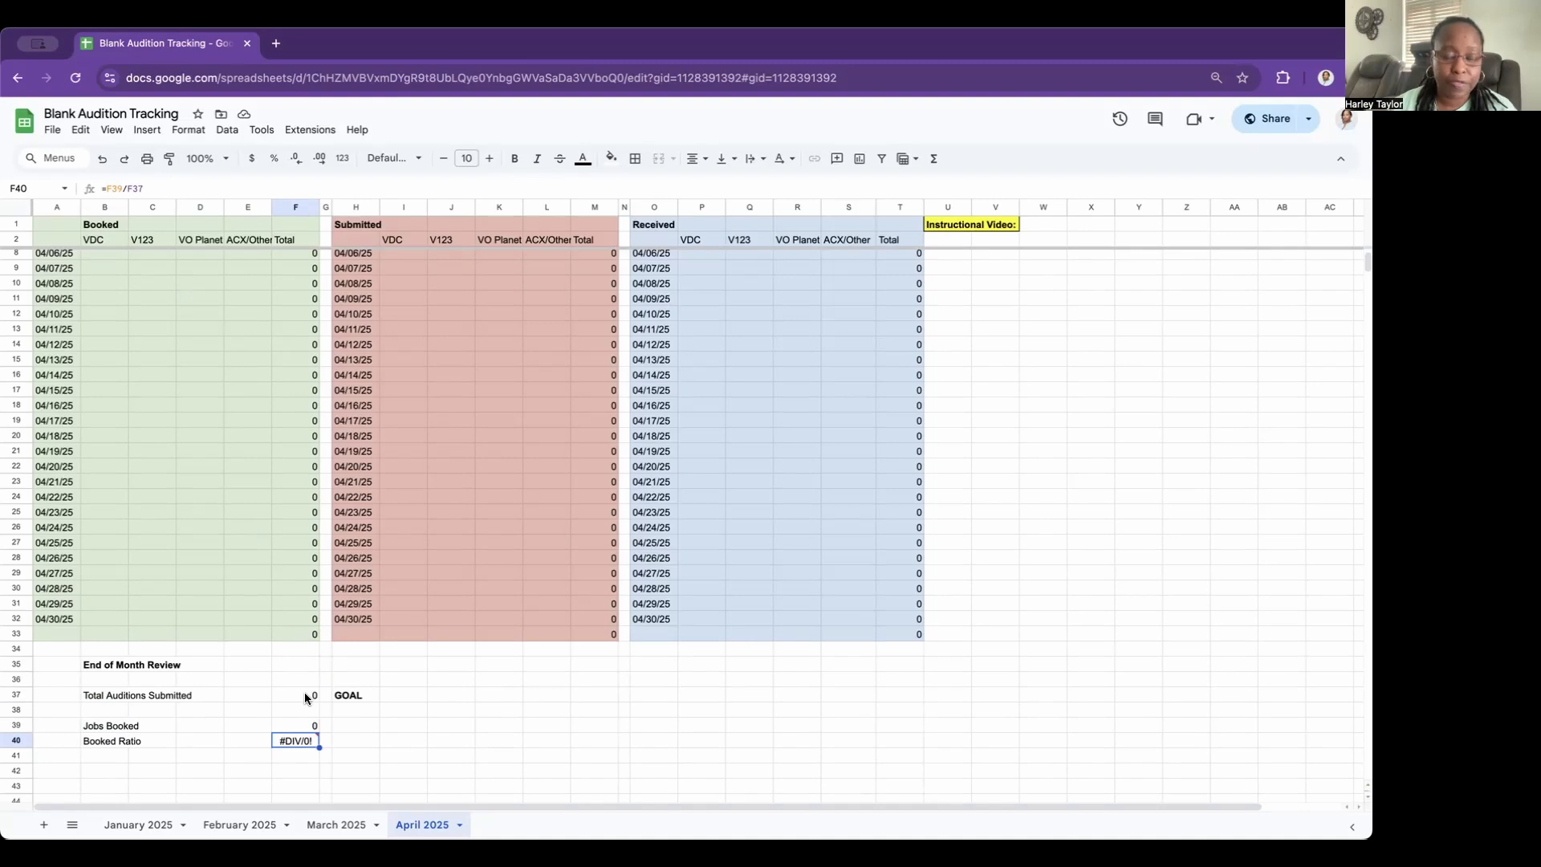
{"action": "mouse_move", "coordinate": [311, 740]}
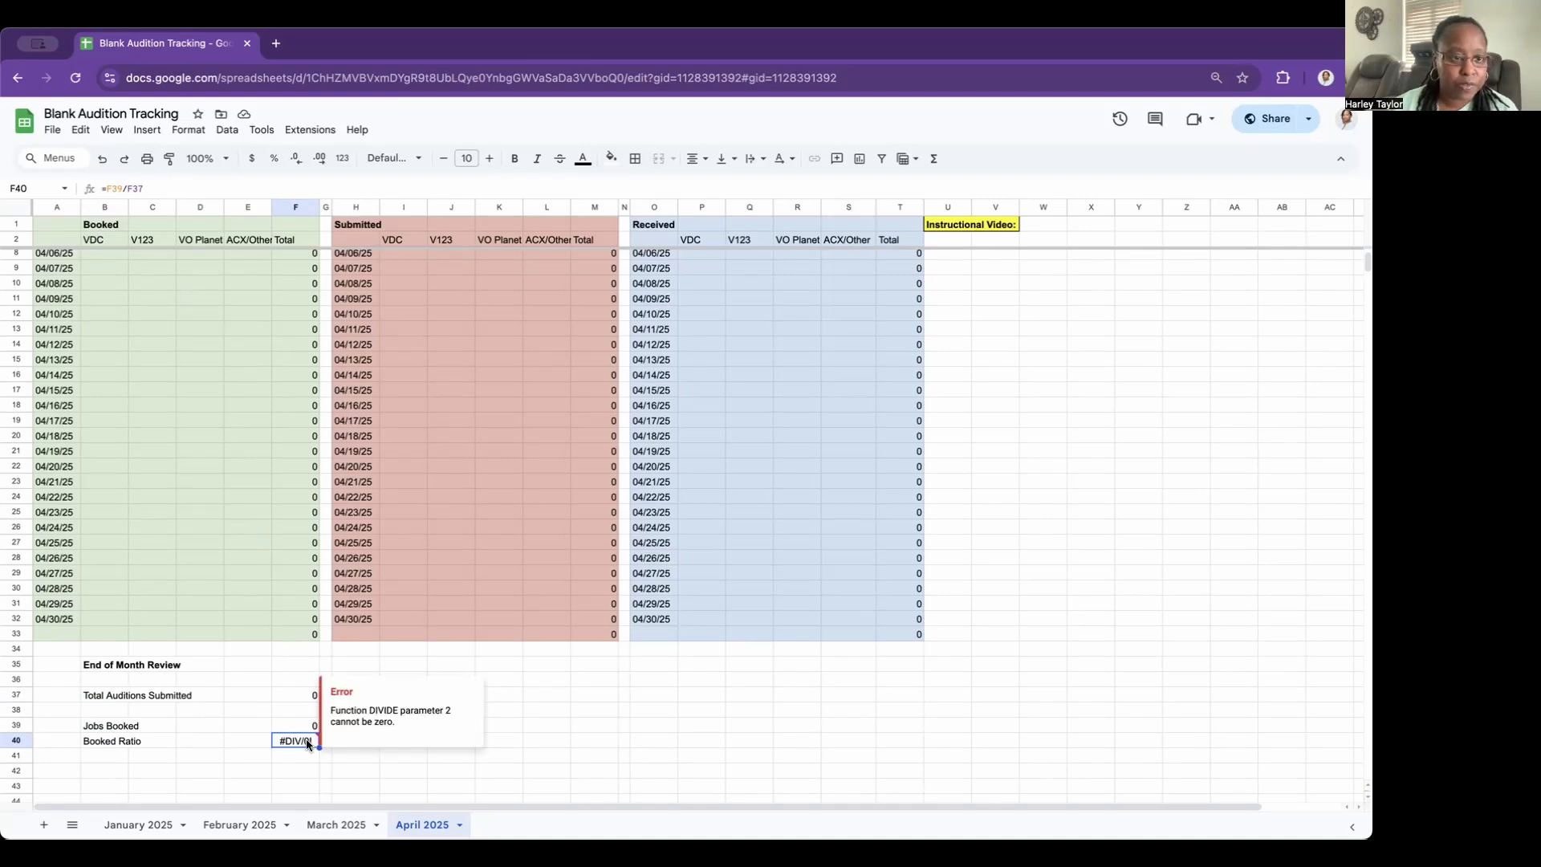
Step: Enter test values of 200 for Total Auditions Submitted in F37 and 5 for Jobs Booked in F39, and check the Booked Ratio
{"action": "left_click", "coordinate": [215, 690]}
{"action": "left_click", "coordinate": [295, 695]}
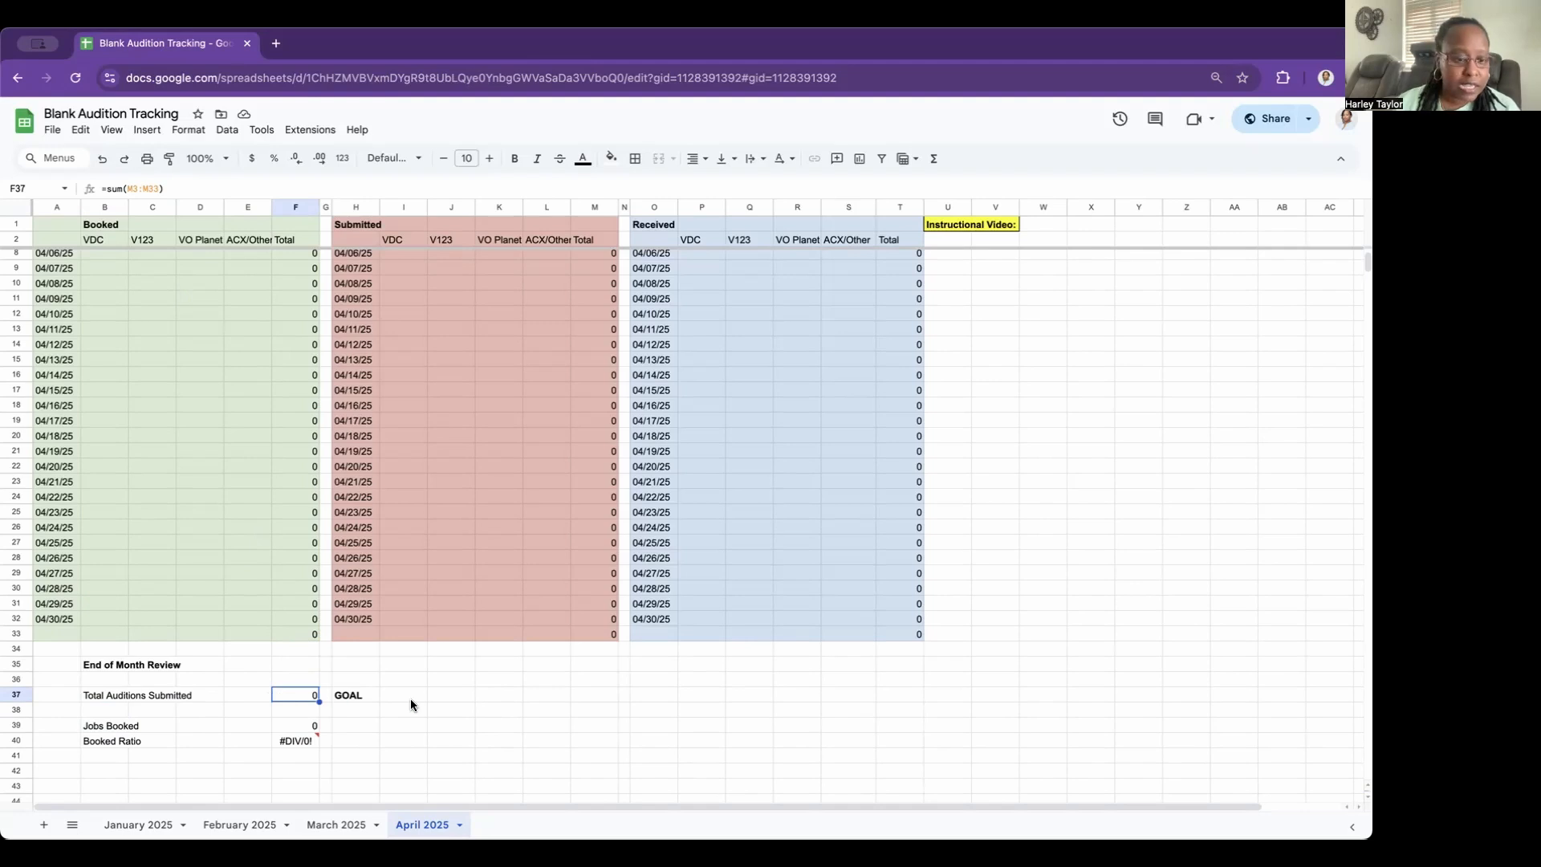
{"action": "type", "text": "200"}
{"action": "left_click", "coordinate": [292, 723]}
{"action": "type", "text": "5"}
{"action": "left_click", "coordinate": [404, 736]}
{"action": "left_click", "coordinate": [293, 747]}
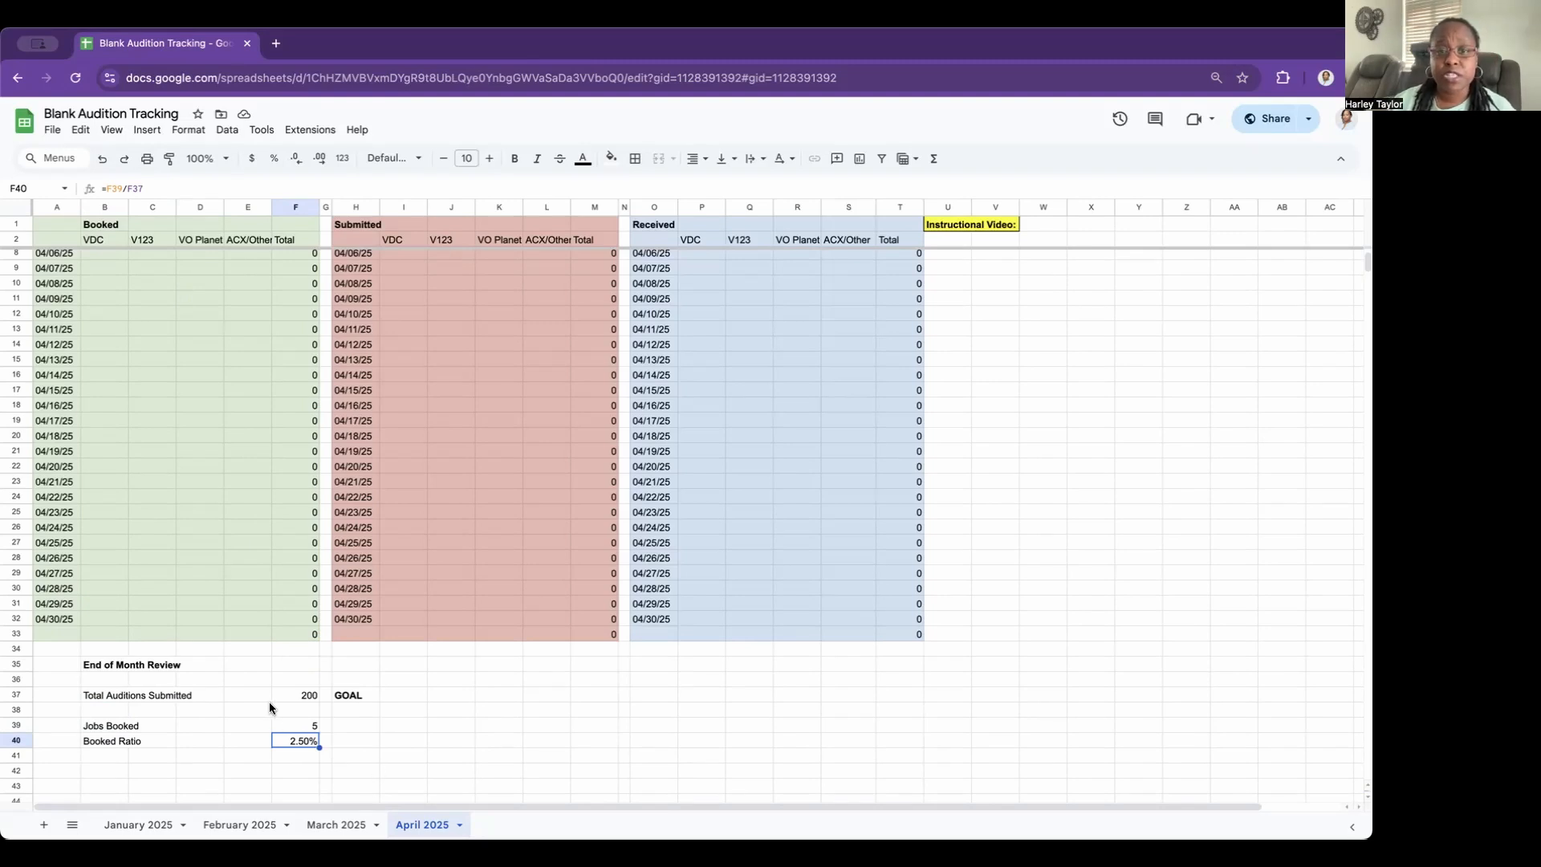
Step: Undo the test entries in F37 and F39 to restore their sum formulas
{"action": "key", "text": "super+z"}
{"action": "key", "text": "super+z"}
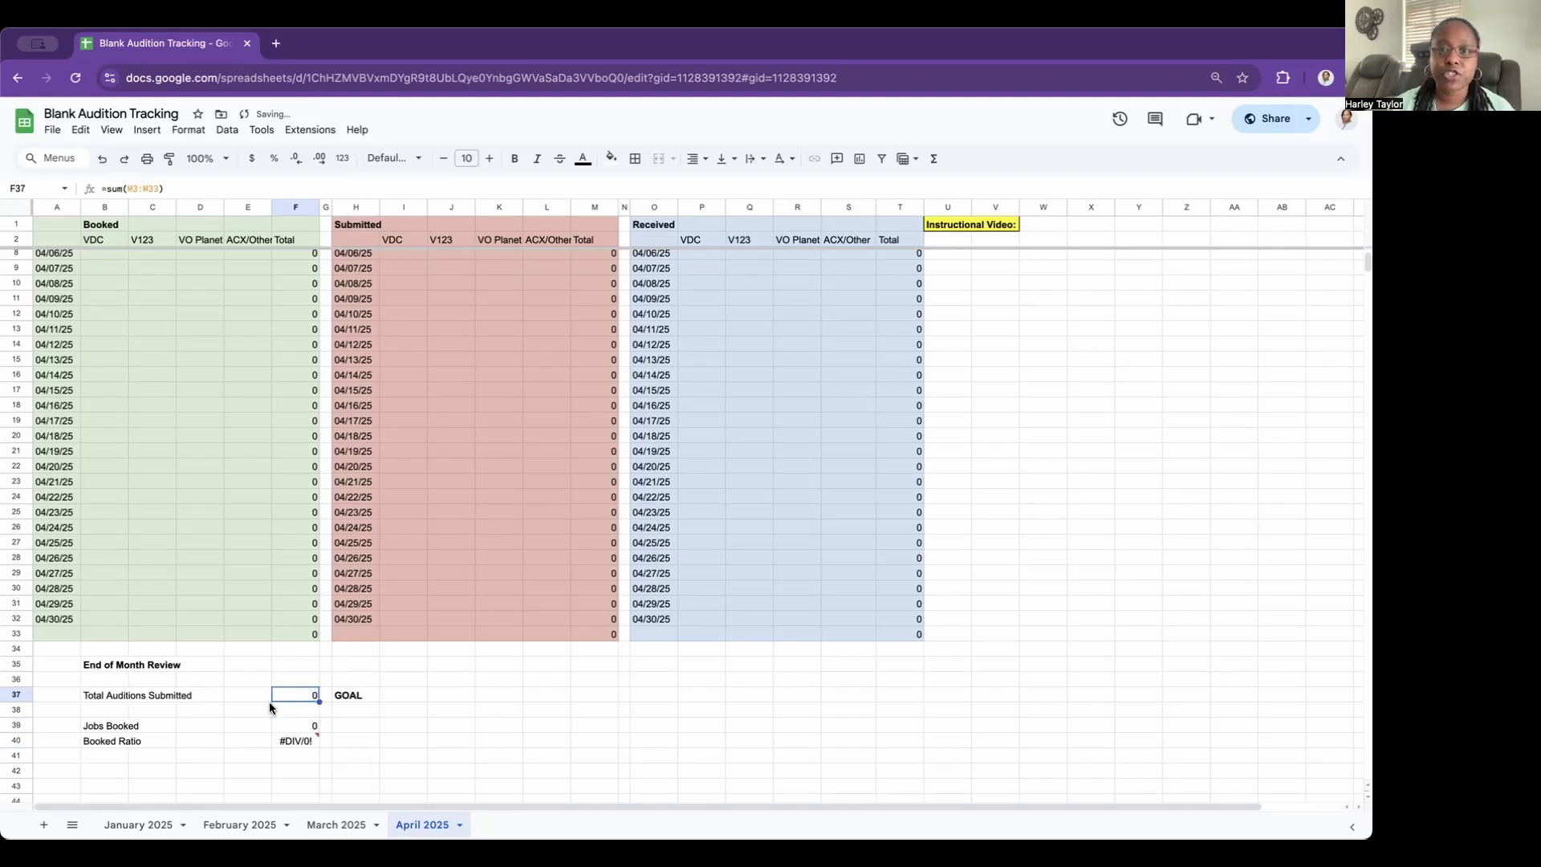
Step: Review the GOAL entry cell I37 and the Booked Ratio cell F40 in the End of Month Review
{"action": "left_click", "coordinate": [403, 695]}
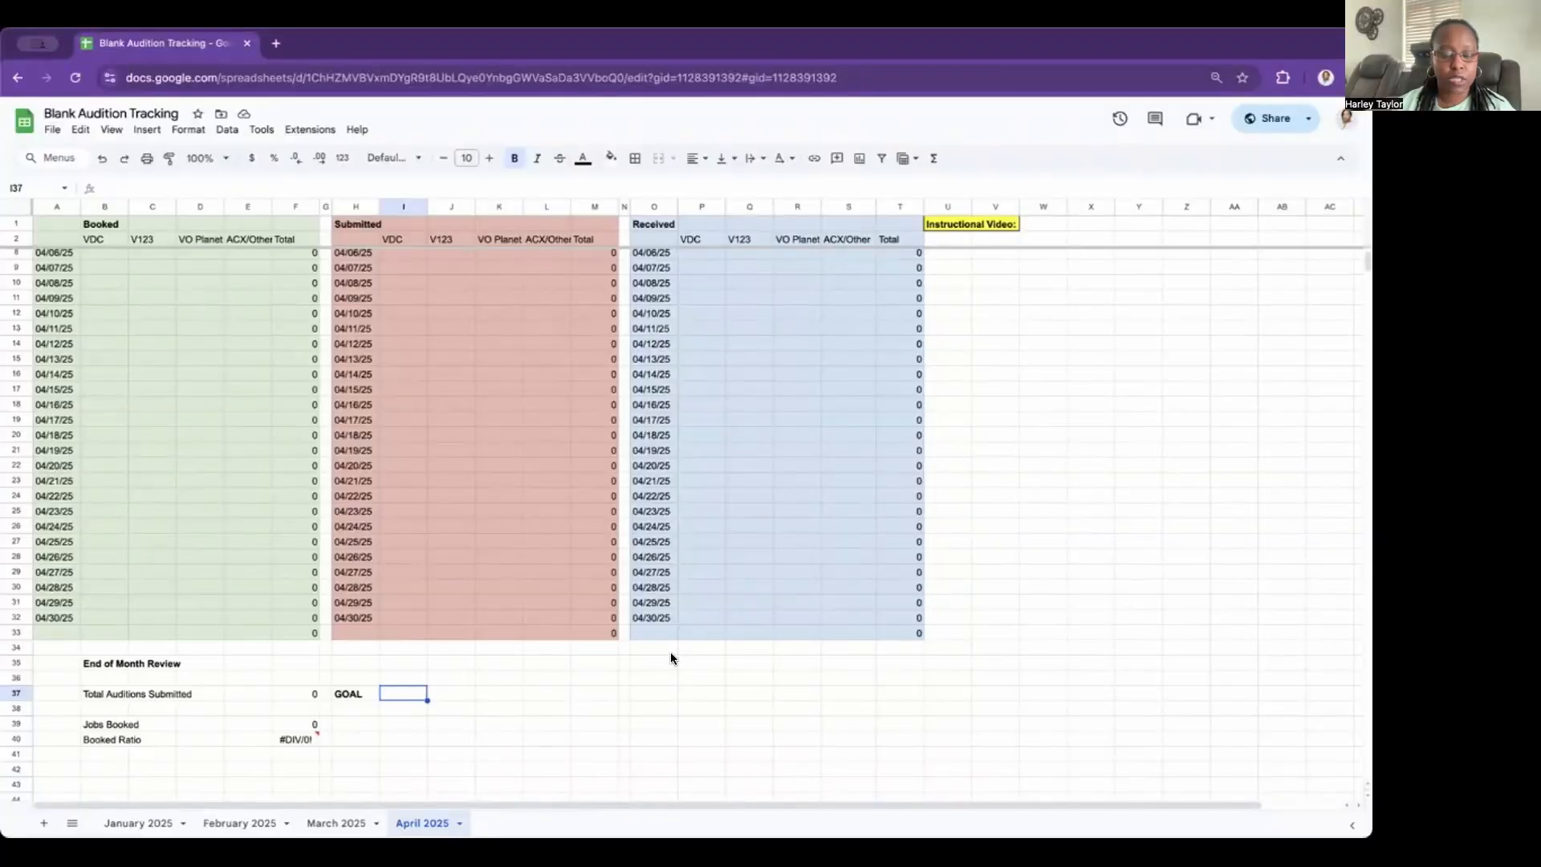
{"action": "scroll", "coordinate": [421, 537], "scroll_direction": "up", "scroll_amount": 2}
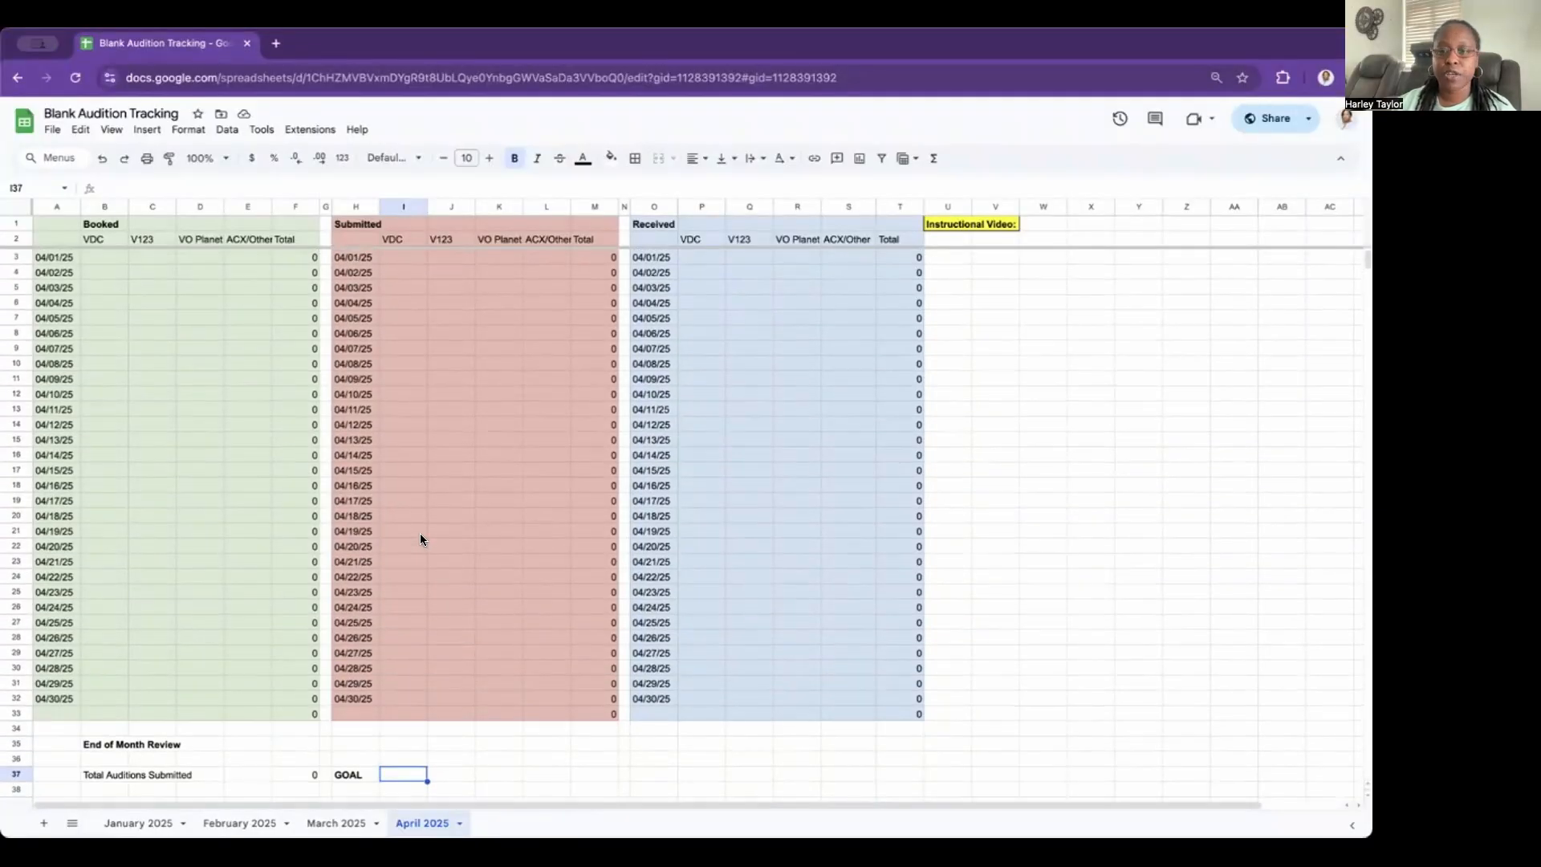
{"action": "scroll", "coordinate": [421, 532], "scroll_direction": "down", "scroll_amount": 3}
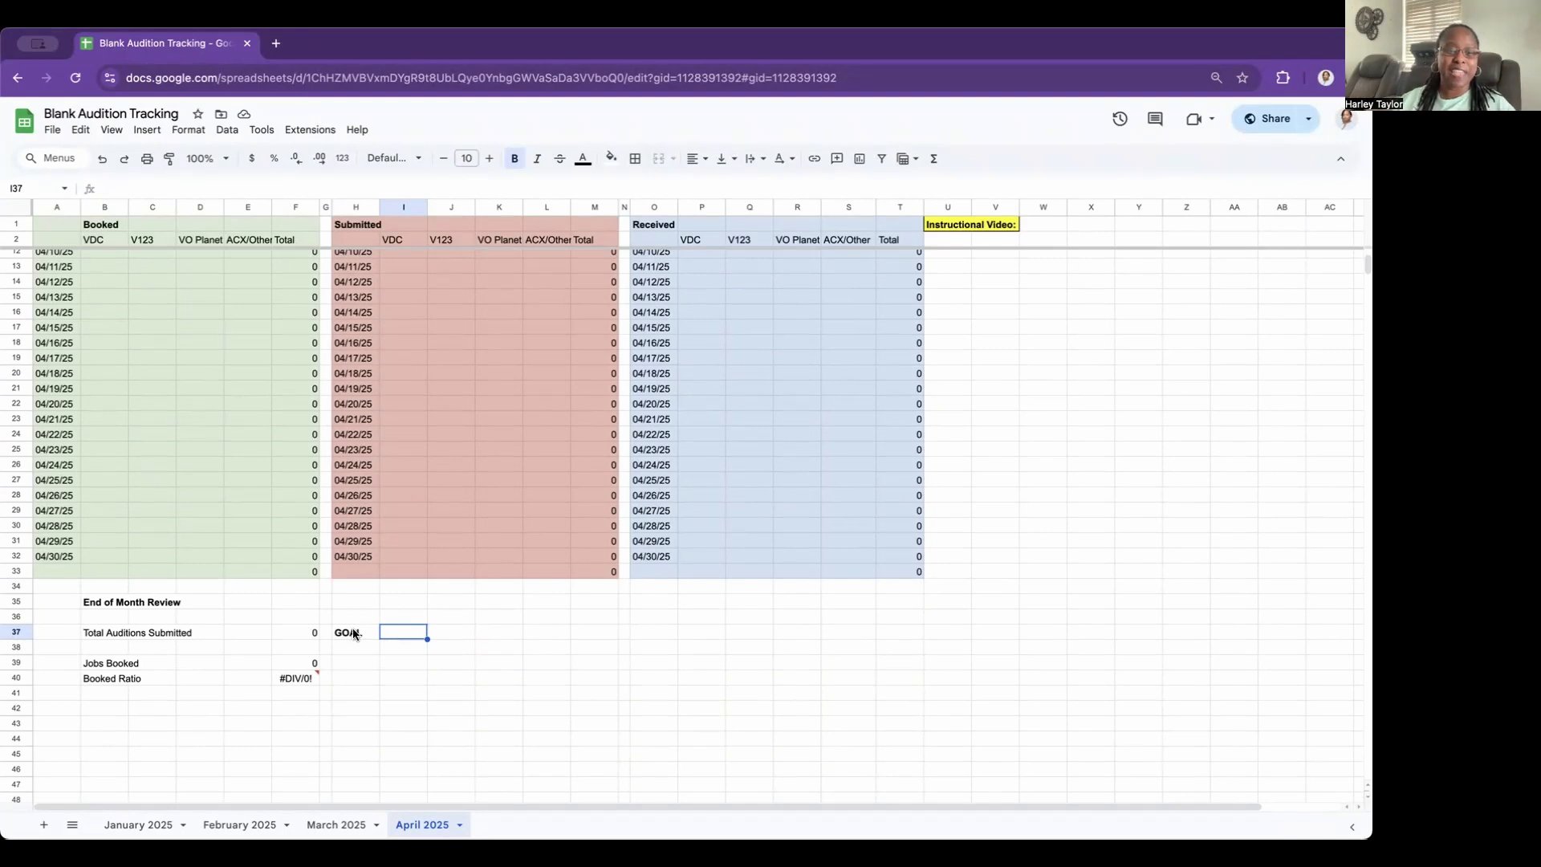
{"action": "left_click", "coordinate": [303, 674]}
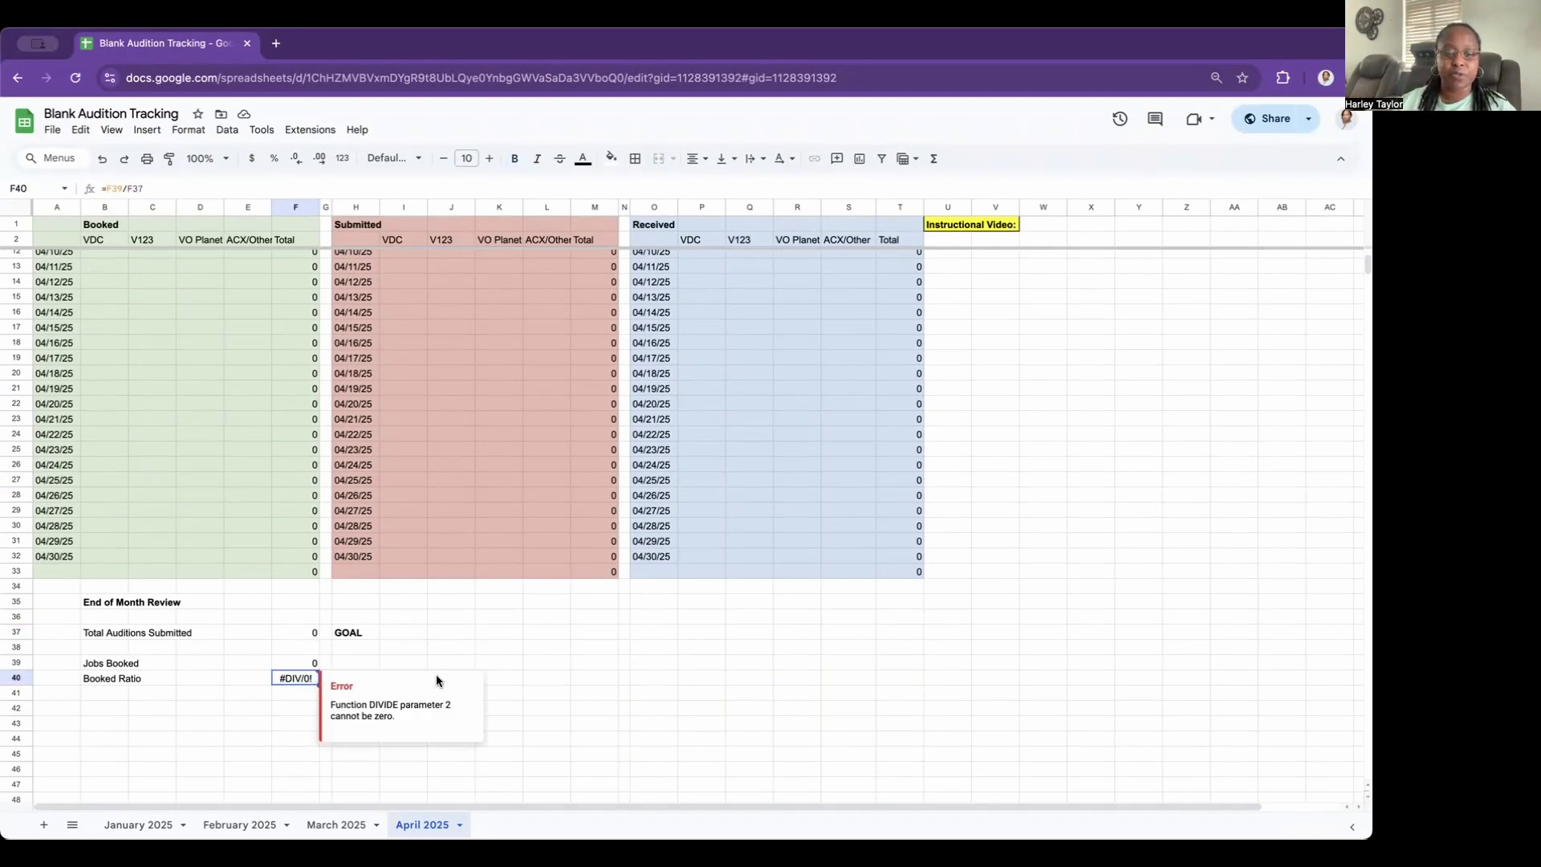
{"action": "left_click", "coordinate": [543, 648]}
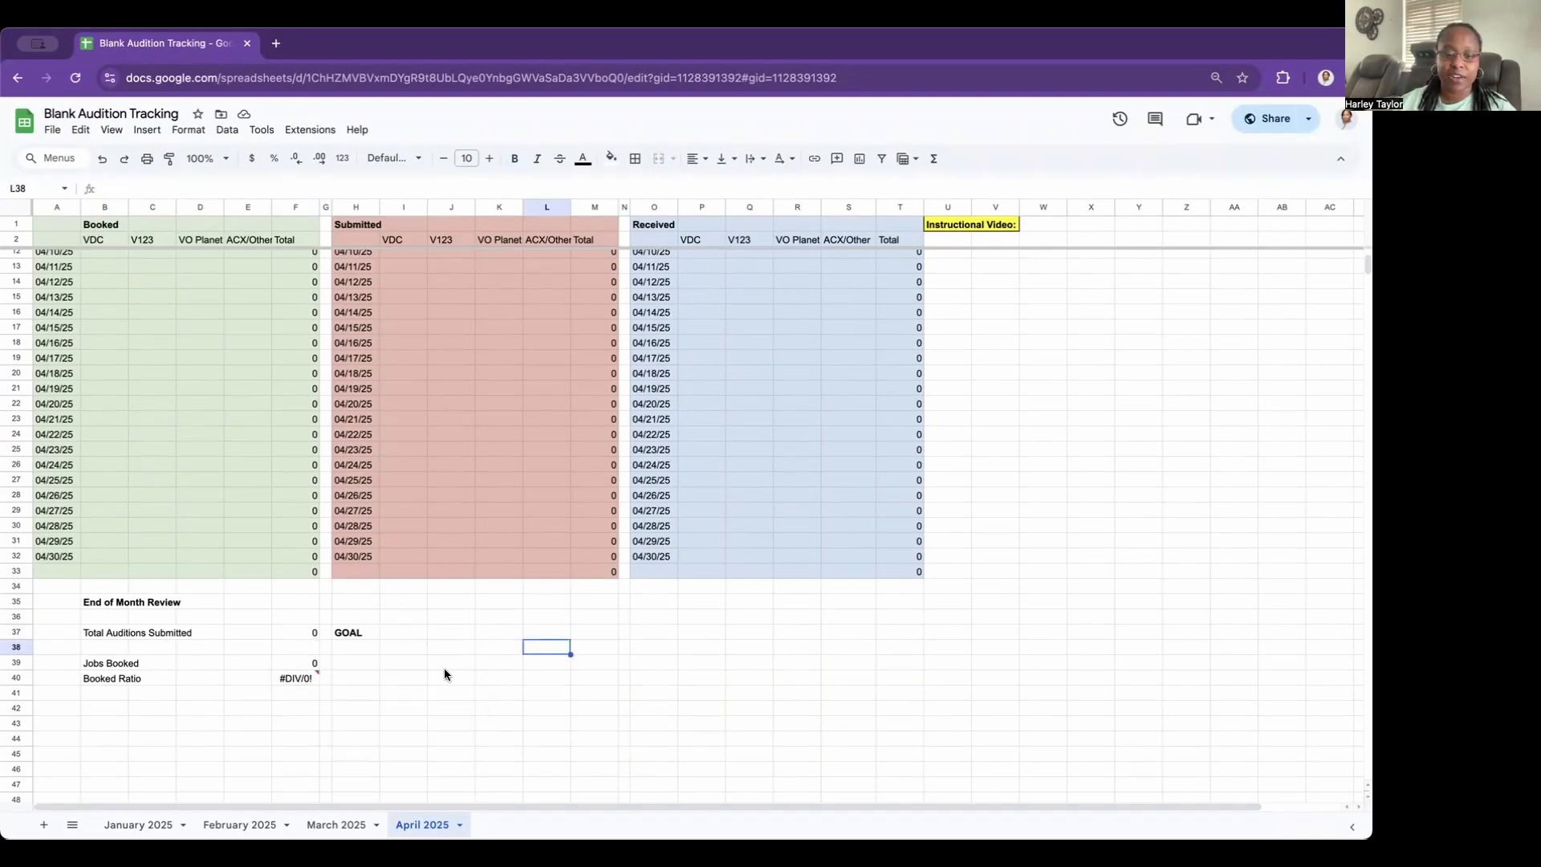
Step: Try a test value of 100 for Total Auditions Submitted in F37 of the End of Month Review
{"action": "left_click", "coordinate": [296, 677]}
{"action": "left_click", "coordinate": [312, 664]}
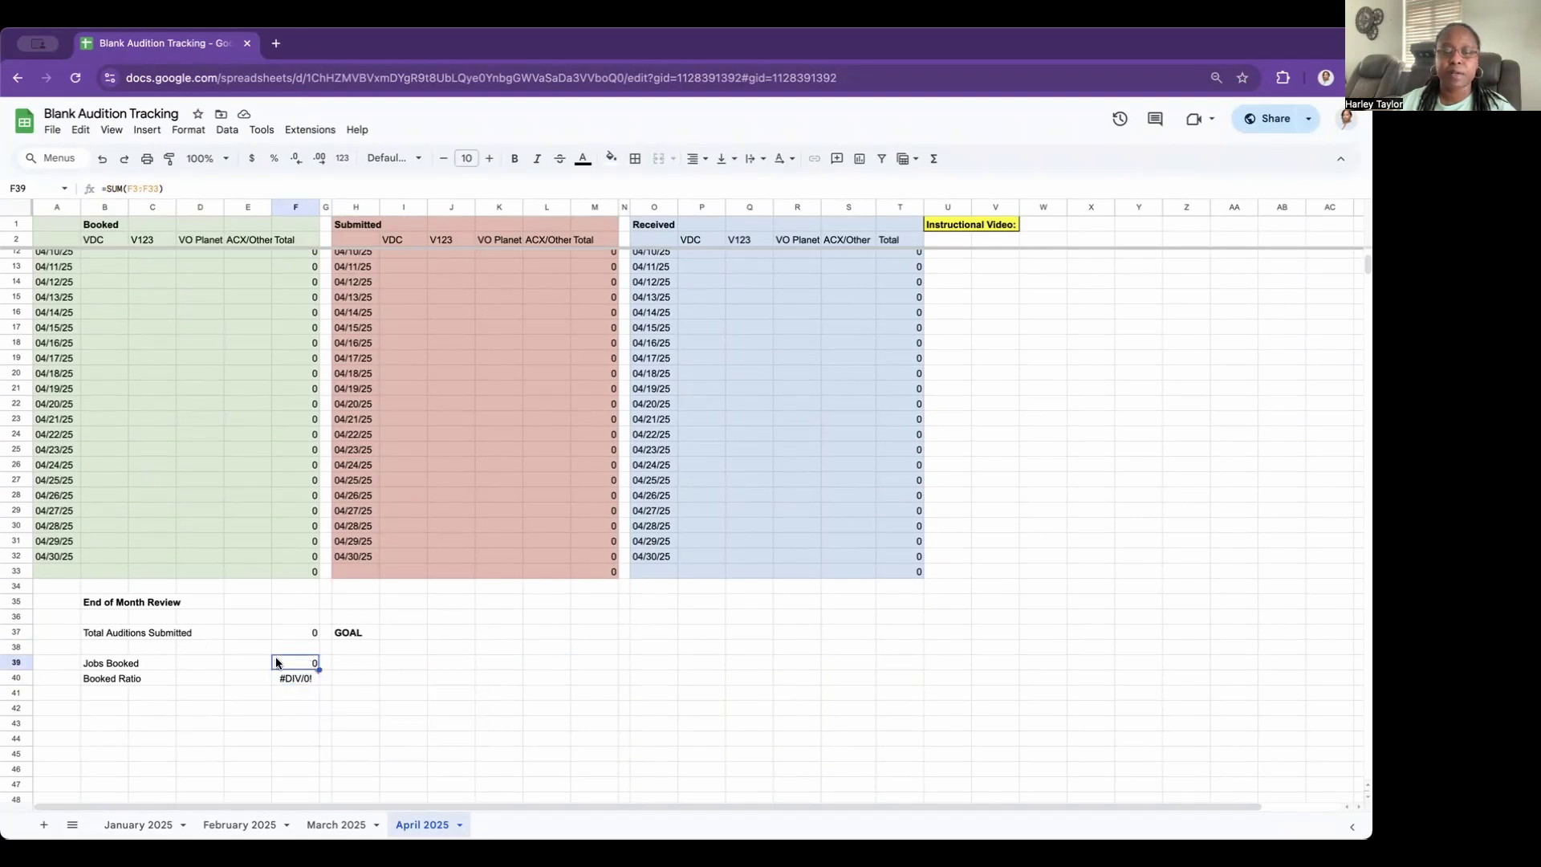
{"action": "left_click", "coordinate": [303, 634]}
{"action": "type", "text": "100"}
{"action": "key", "text": "Return"}
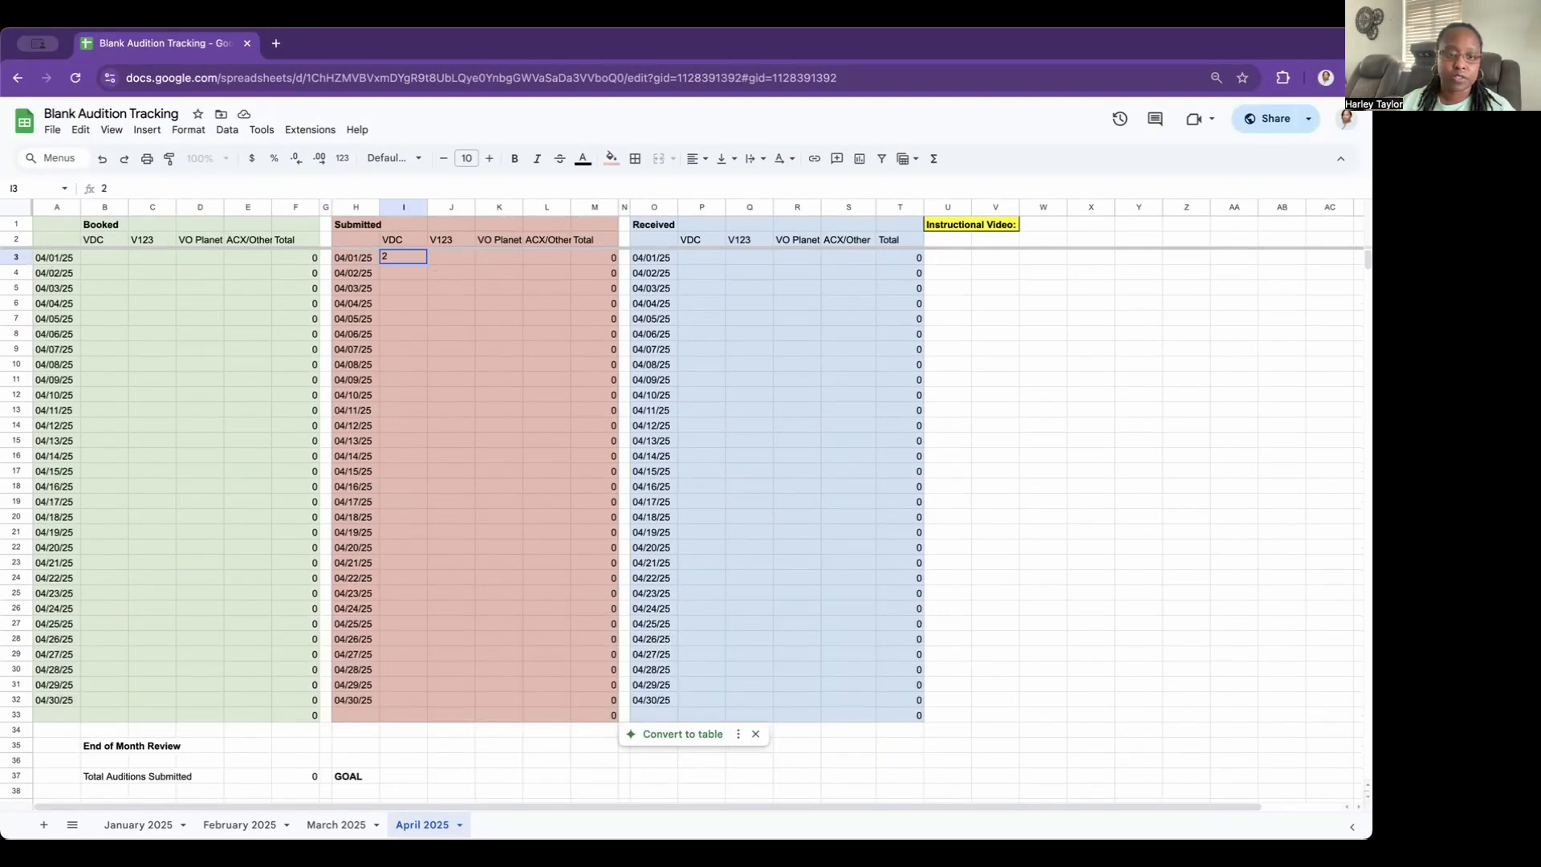
Step: Enter the 04/01/25 Submitted counts as 2 for VDC, 7 for V123 and 1 for VO Planet, and check the Booked Ratio
{"action": "key", "text": "Tab"}
{"action": "type", "text": "7"}
{"action": "key", "text": "Tab"}
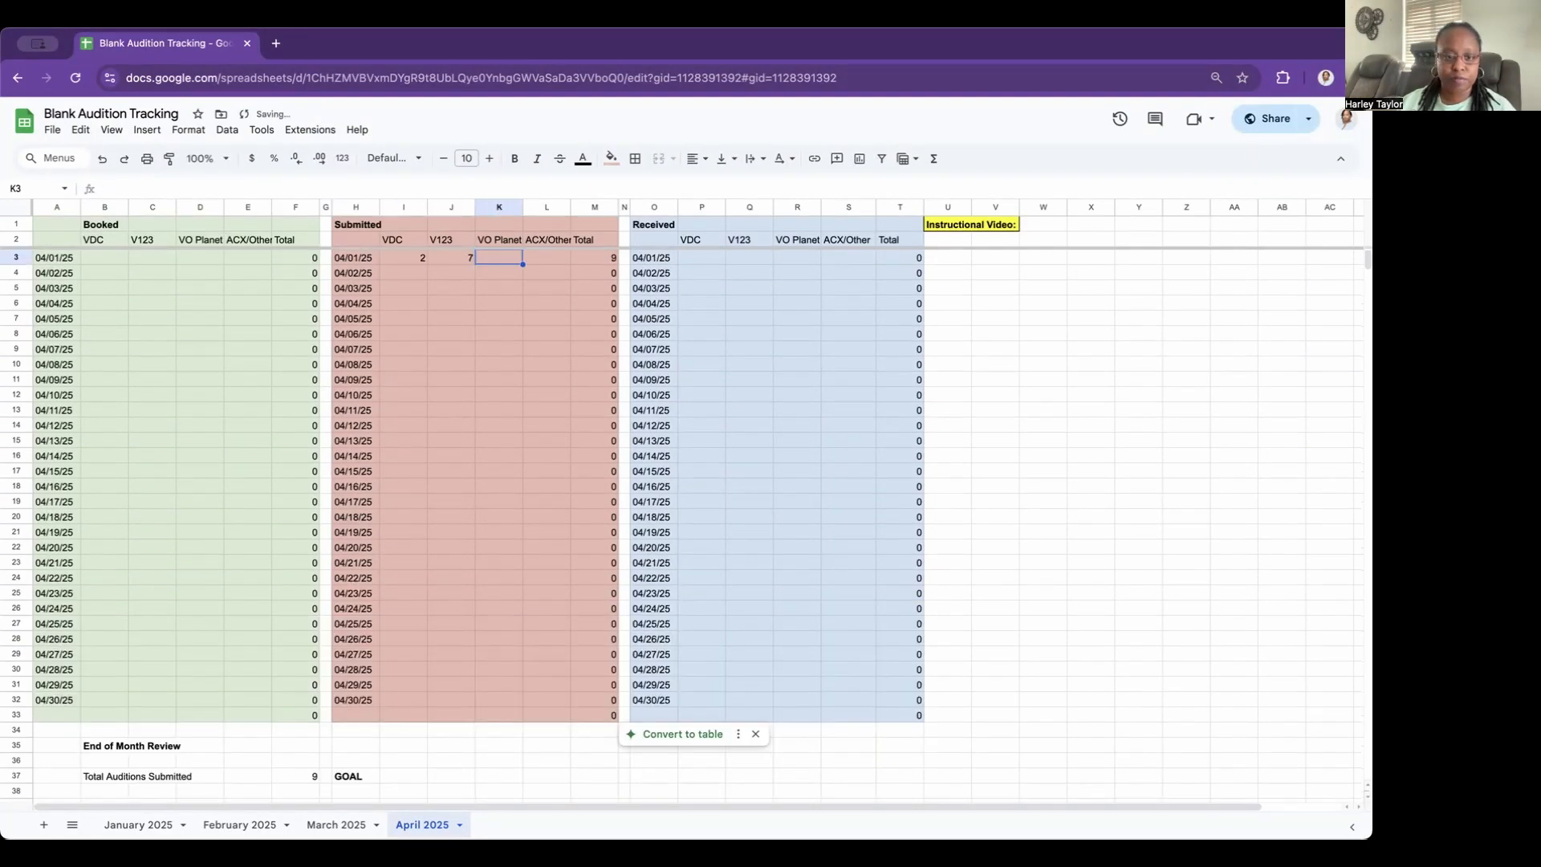
{"action": "type", "text": "1"}
{"action": "key", "text": "Return"}
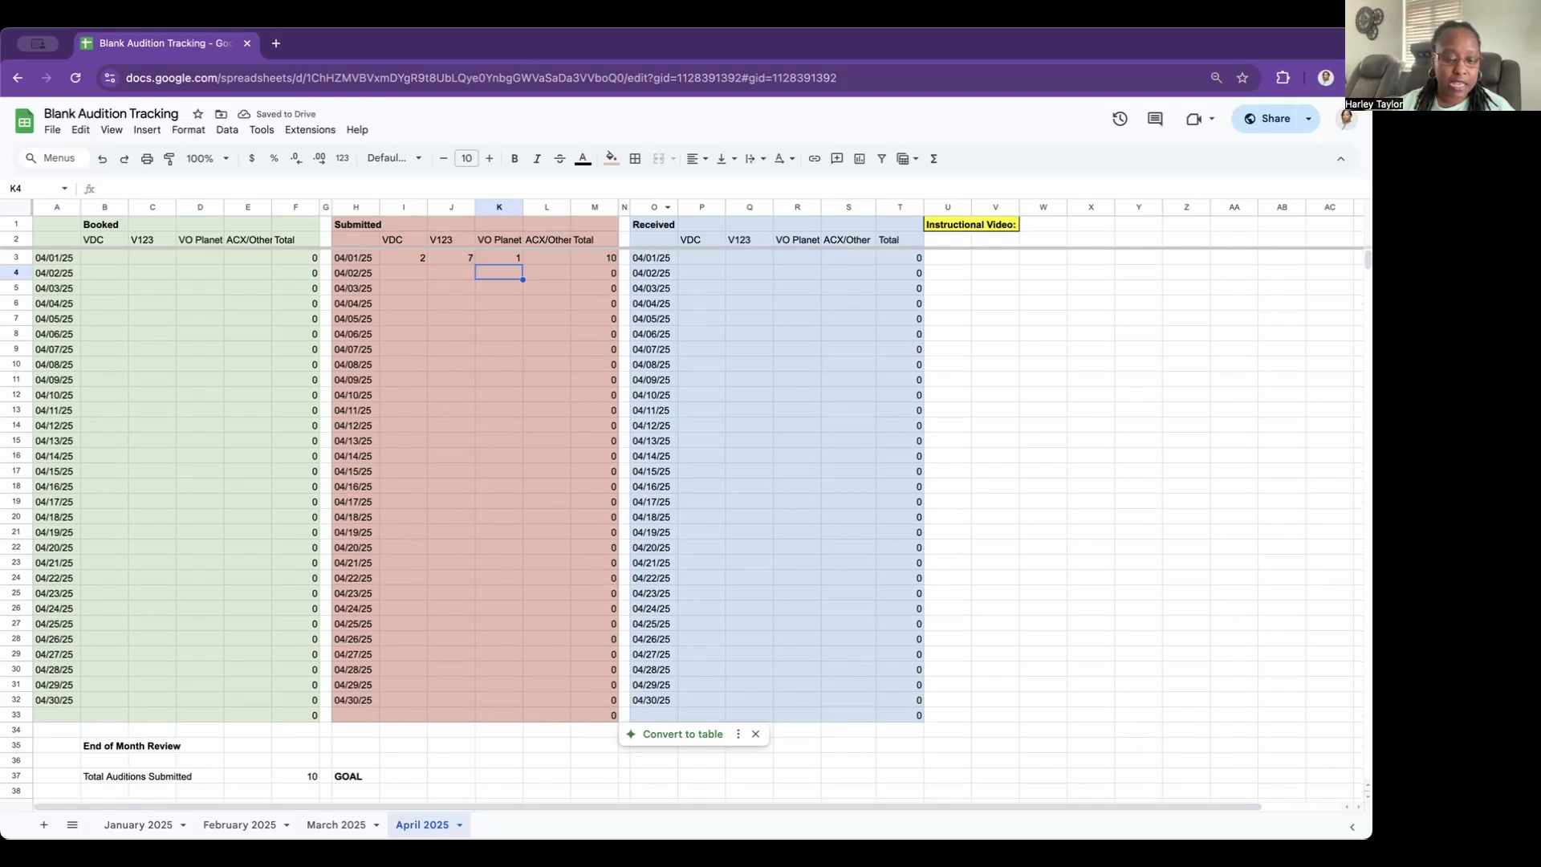
{"action": "scroll", "coordinate": [296, 758], "scroll_direction": "down", "scroll_amount": 5}
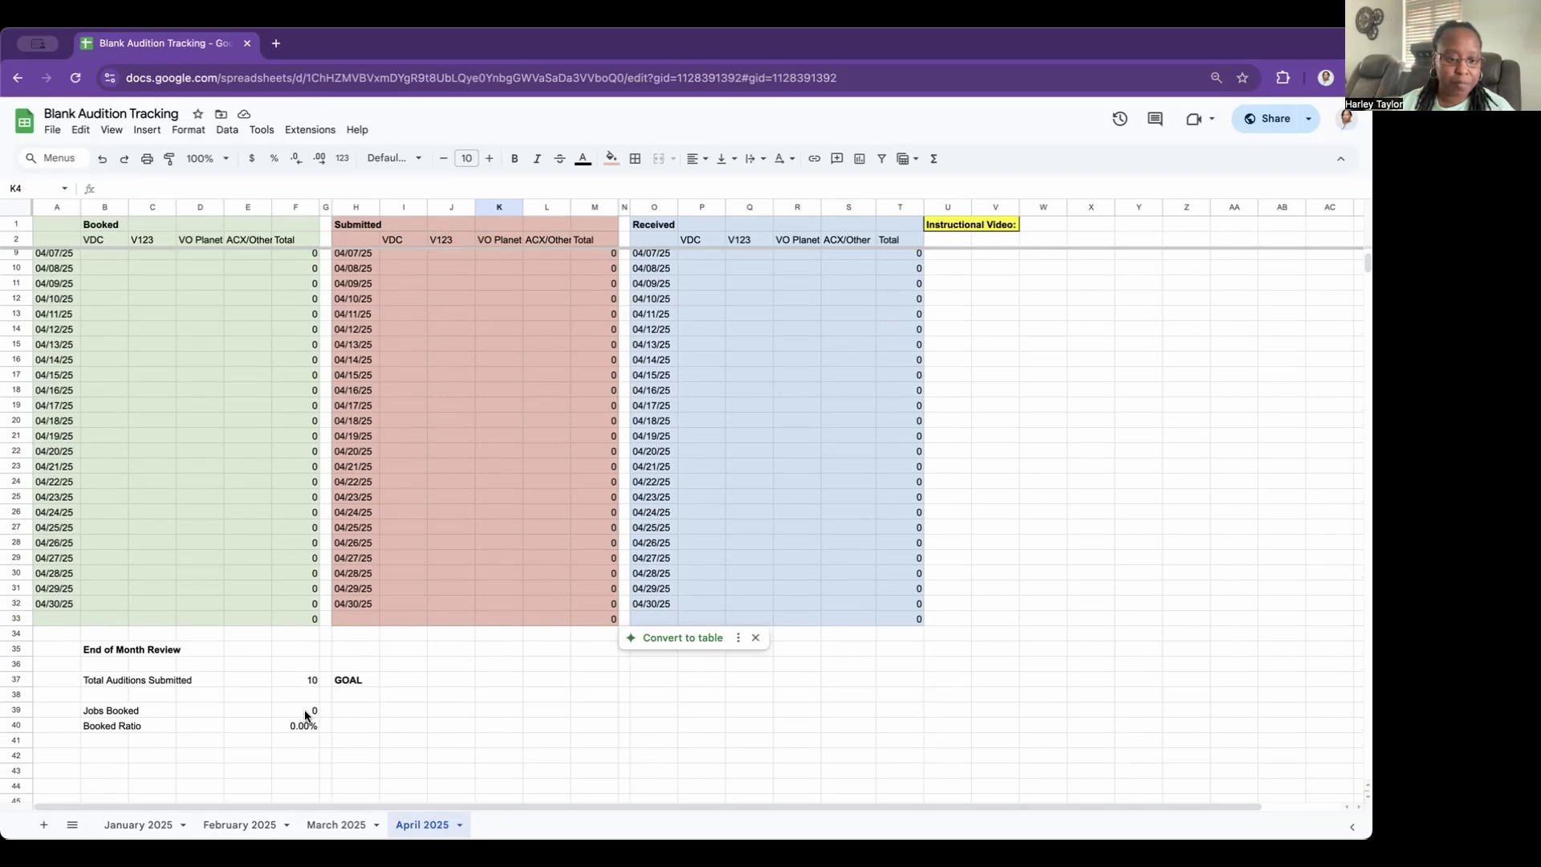
{"action": "left_click", "coordinate": [280, 727]}
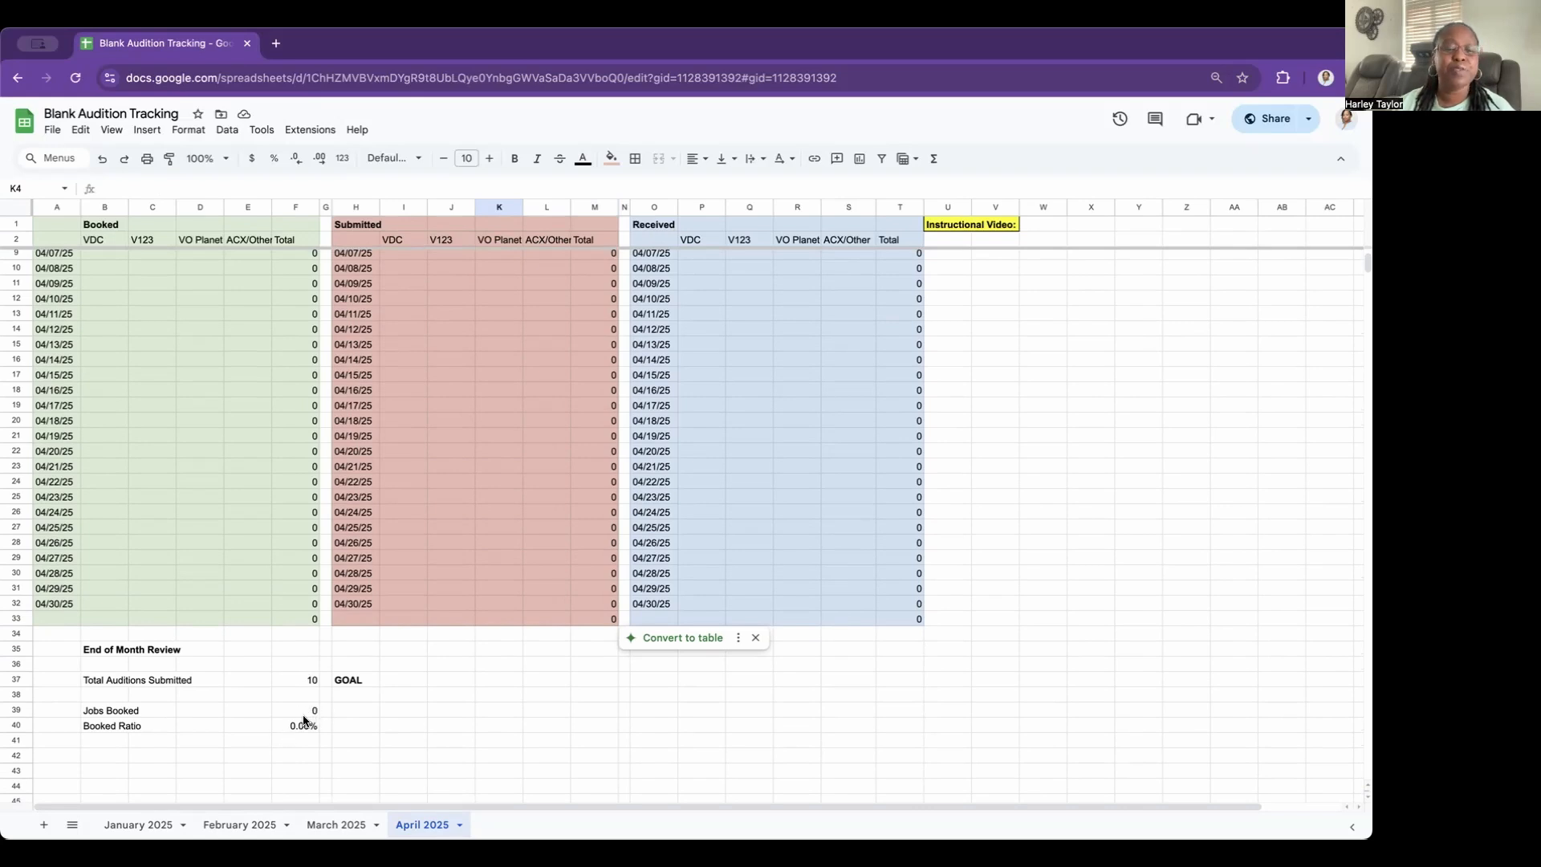